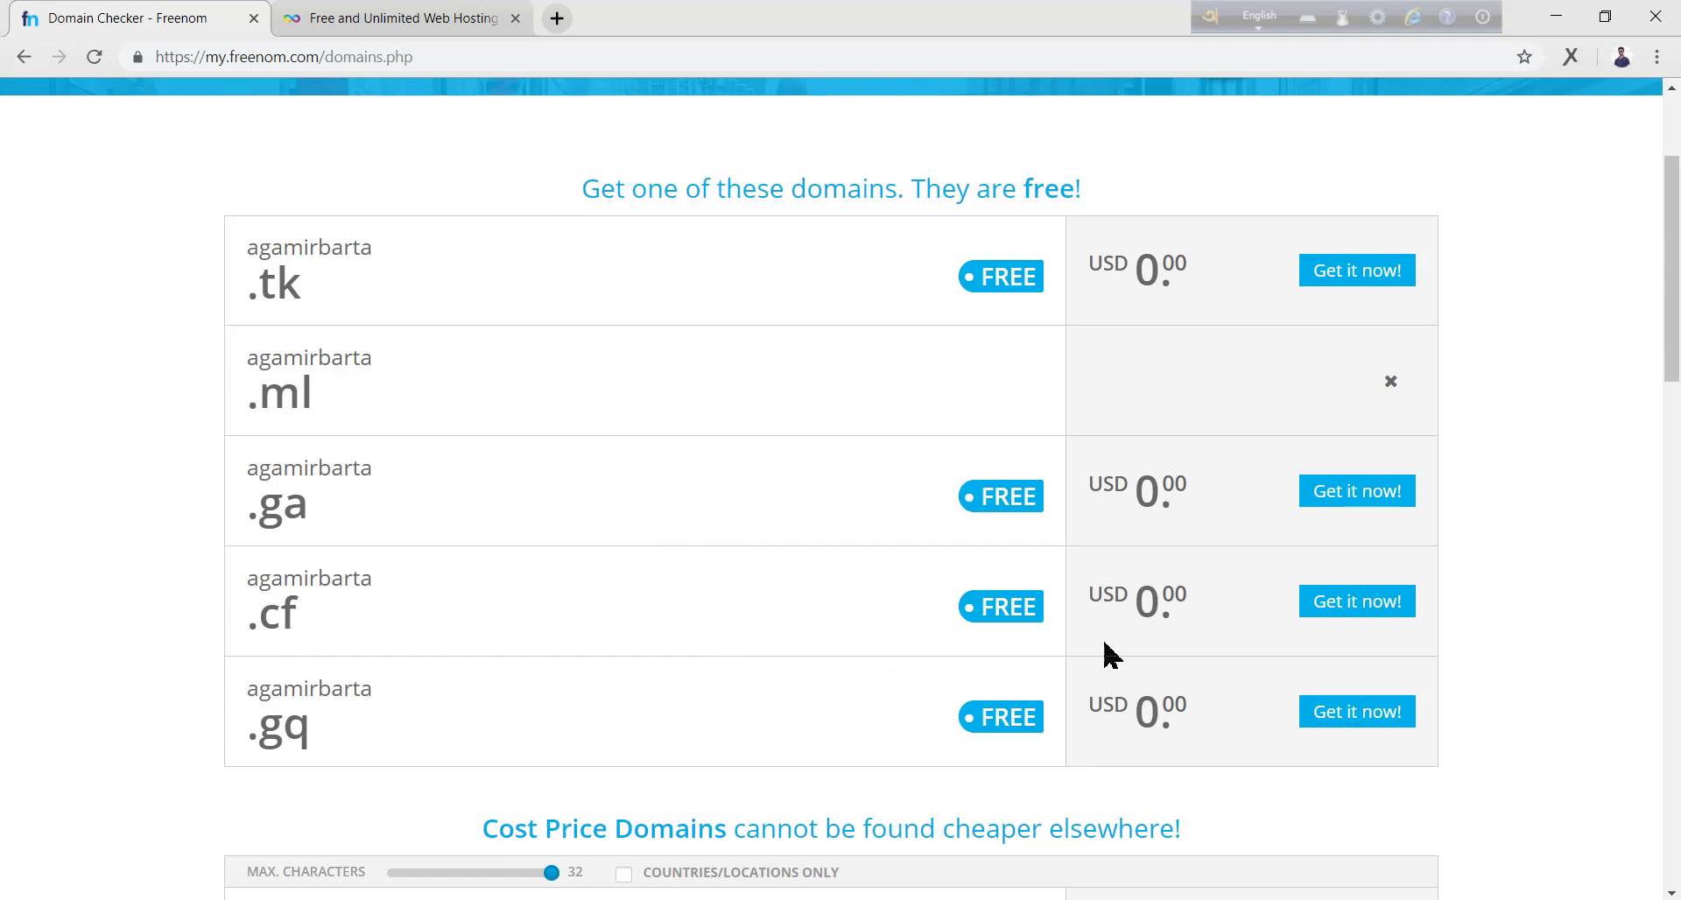
Step: Add the free agamirbarta.cf domain to the cart and proceed to checkout
{"action": "left_click", "coordinate": [1370, 617]}
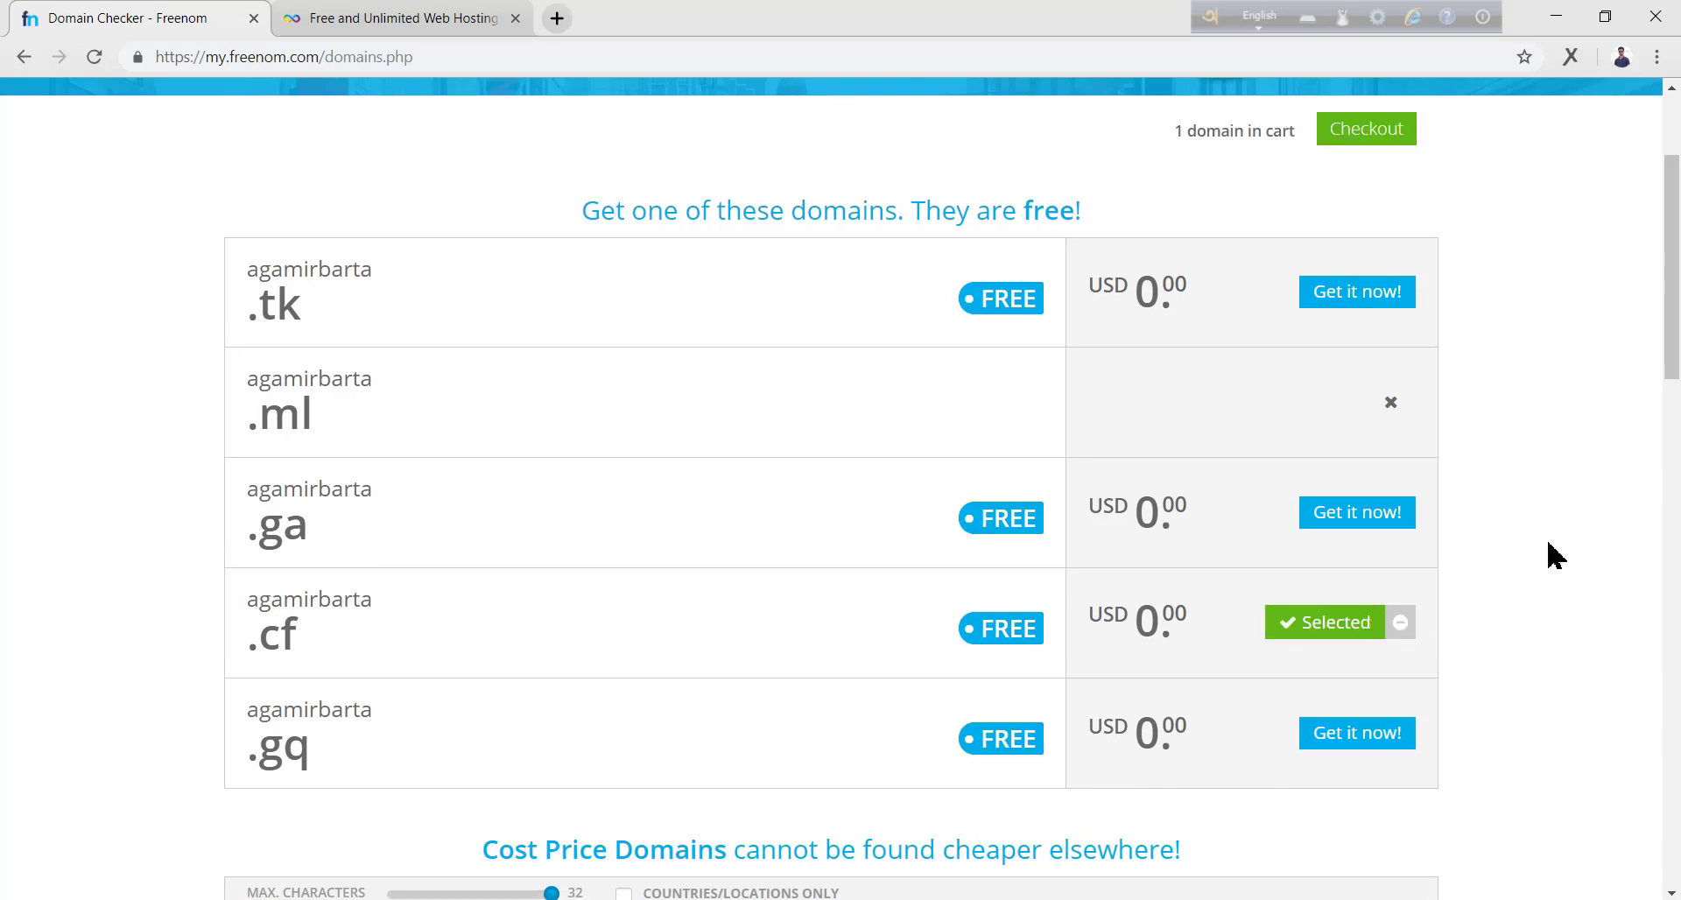
{"action": "scroll", "coordinate": [1504, 473], "scroll_direction": "up", "scroll_amount": 3}
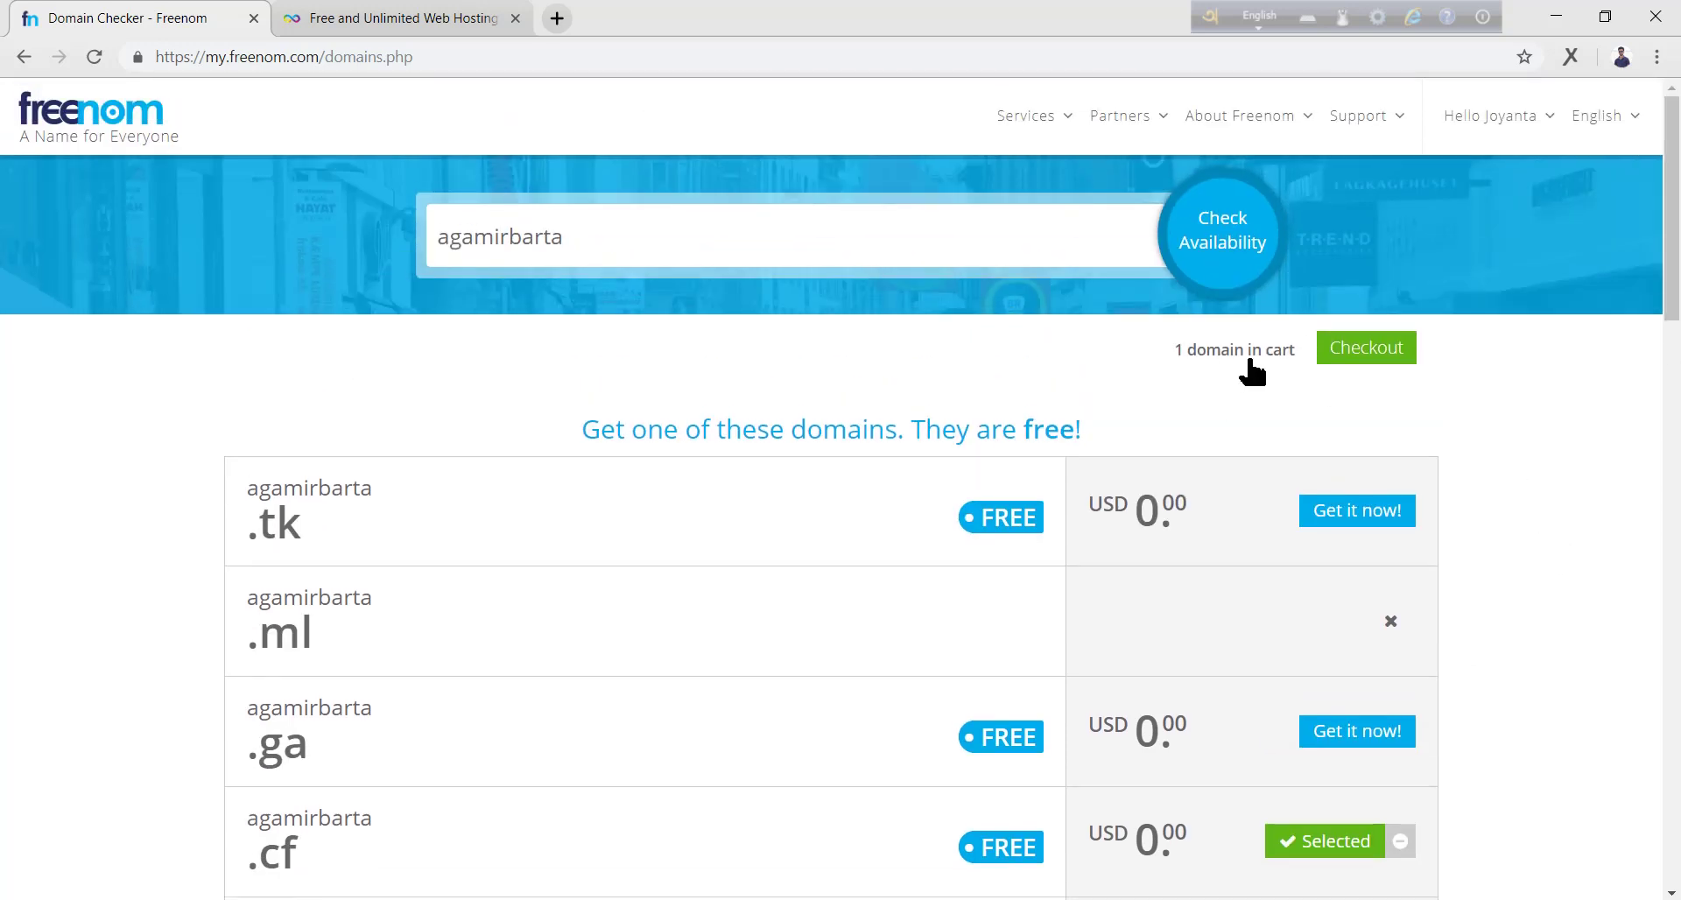
{"action": "left_click", "coordinate": [1362, 350]}
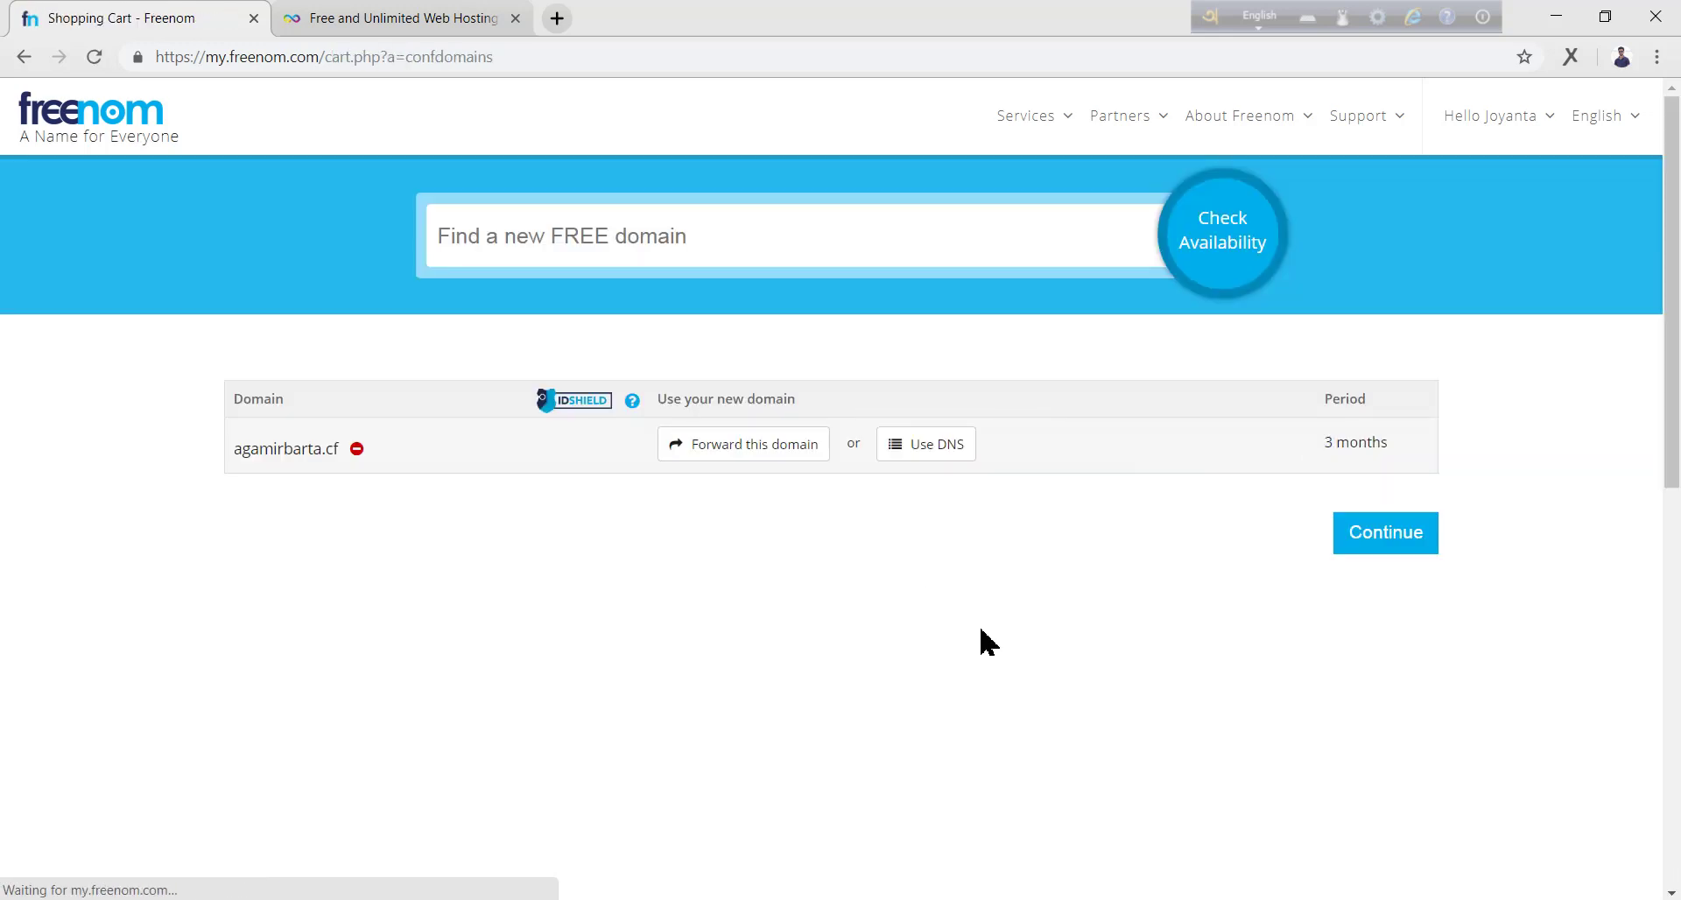
Step: Set the agamirbarta.cf registration period to 12 Months @ FREE and continue to the order review
{"action": "left_click", "coordinate": [1329, 457]}
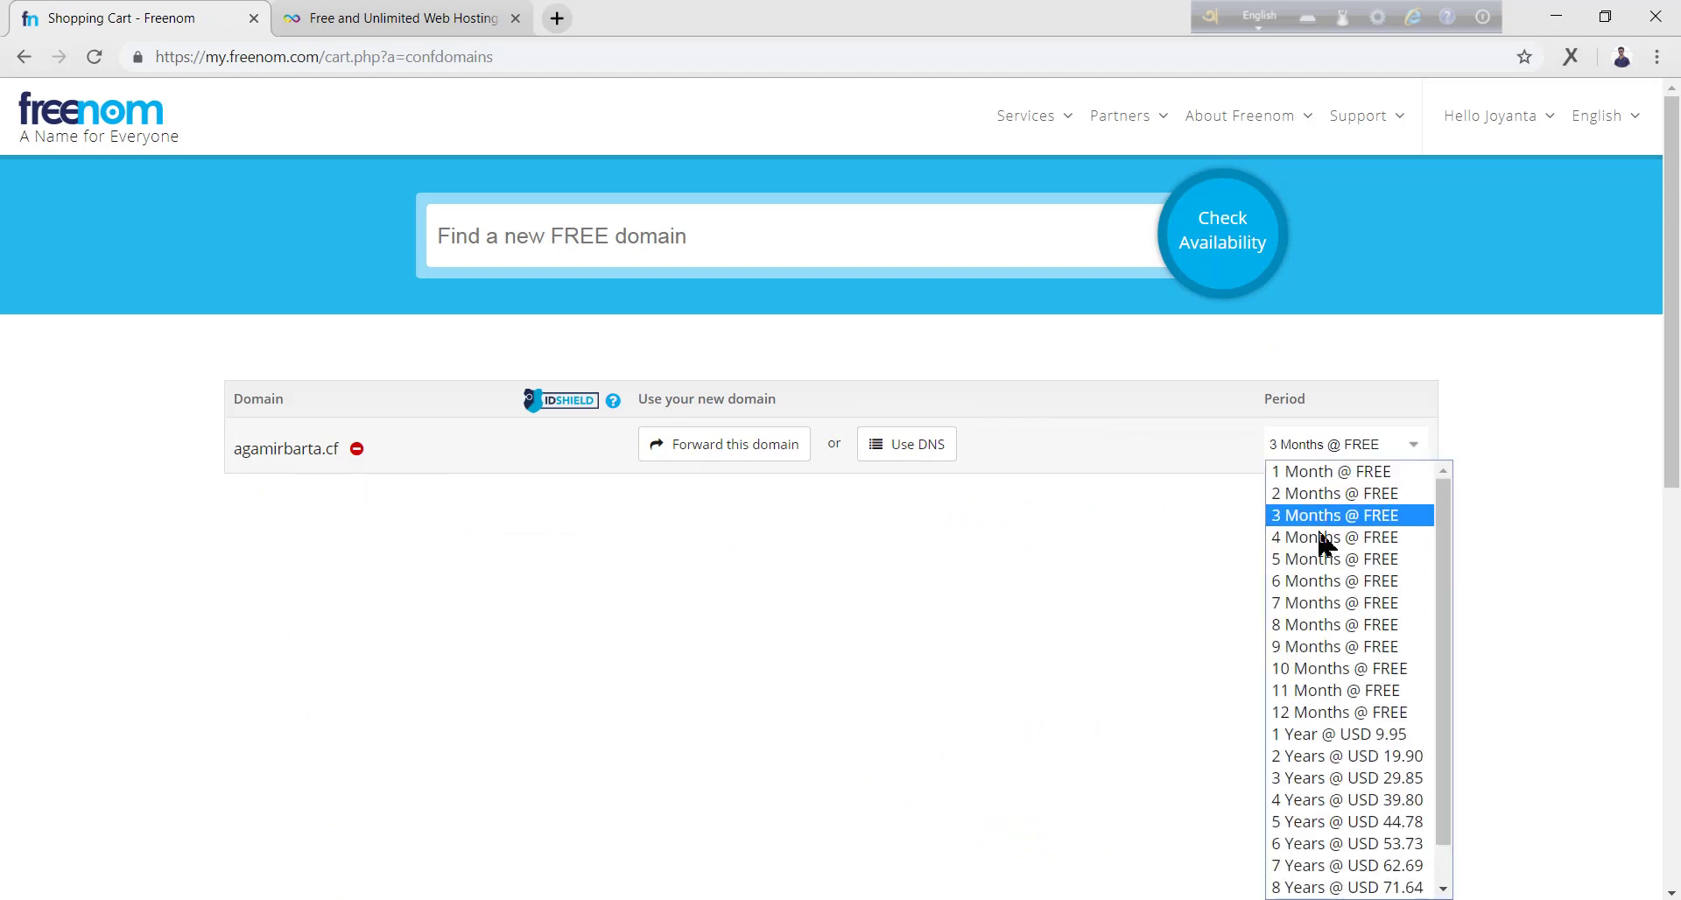
{"action": "left_click", "coordinate": [1321, 708]}
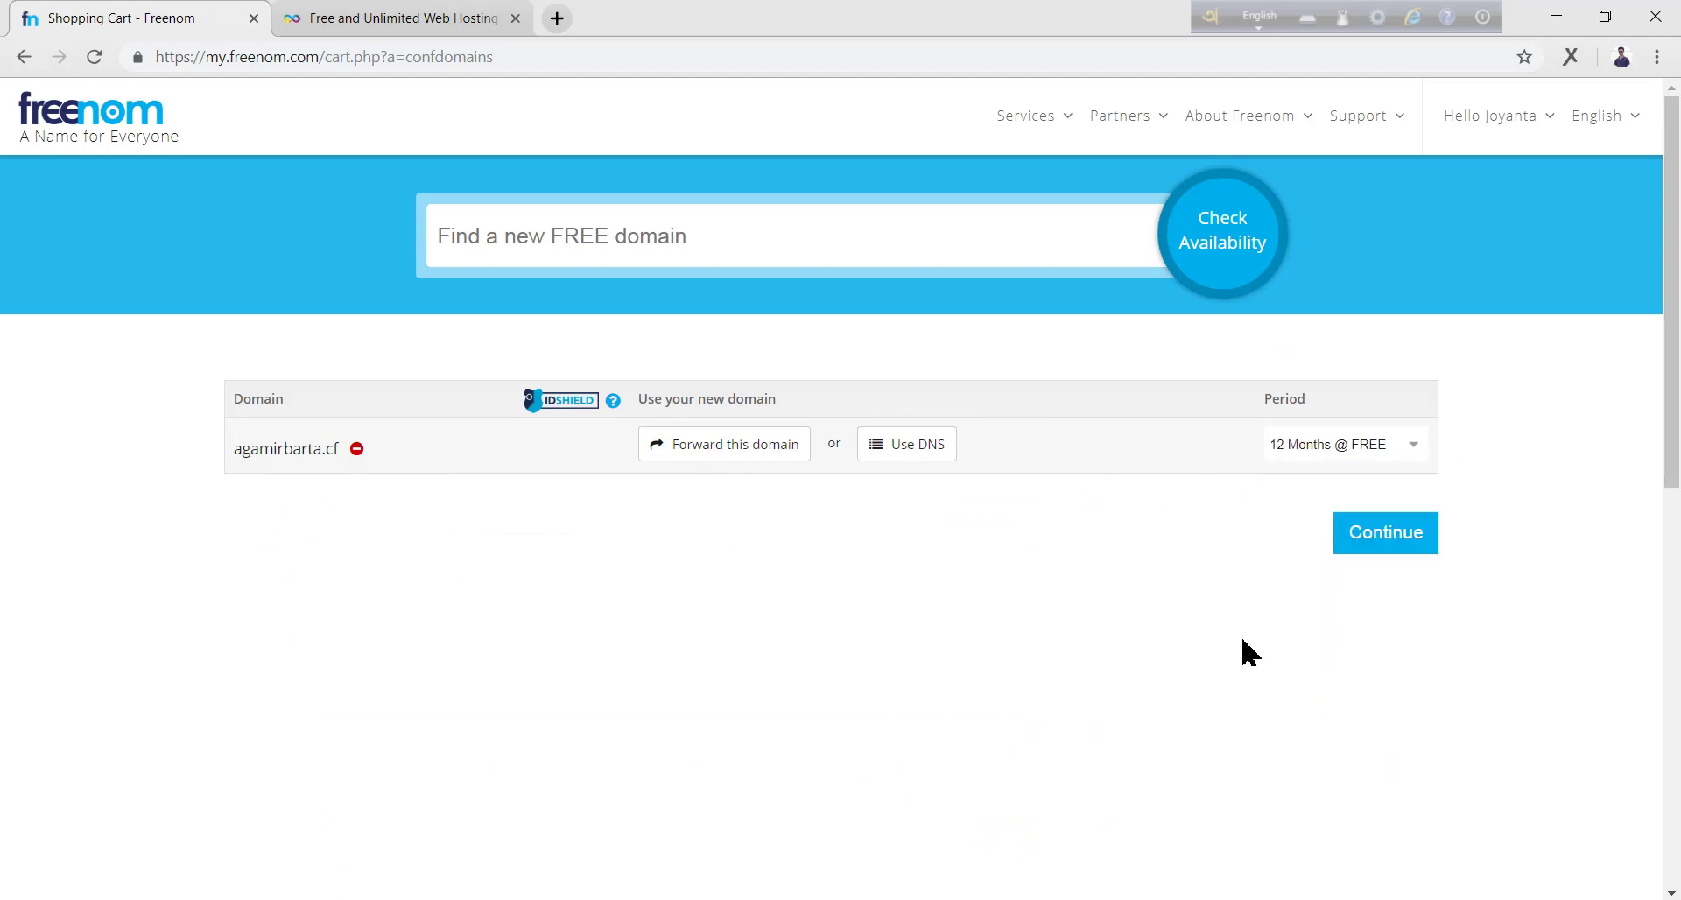
{"action": "left_click", "coordinate": [1393, 541]}
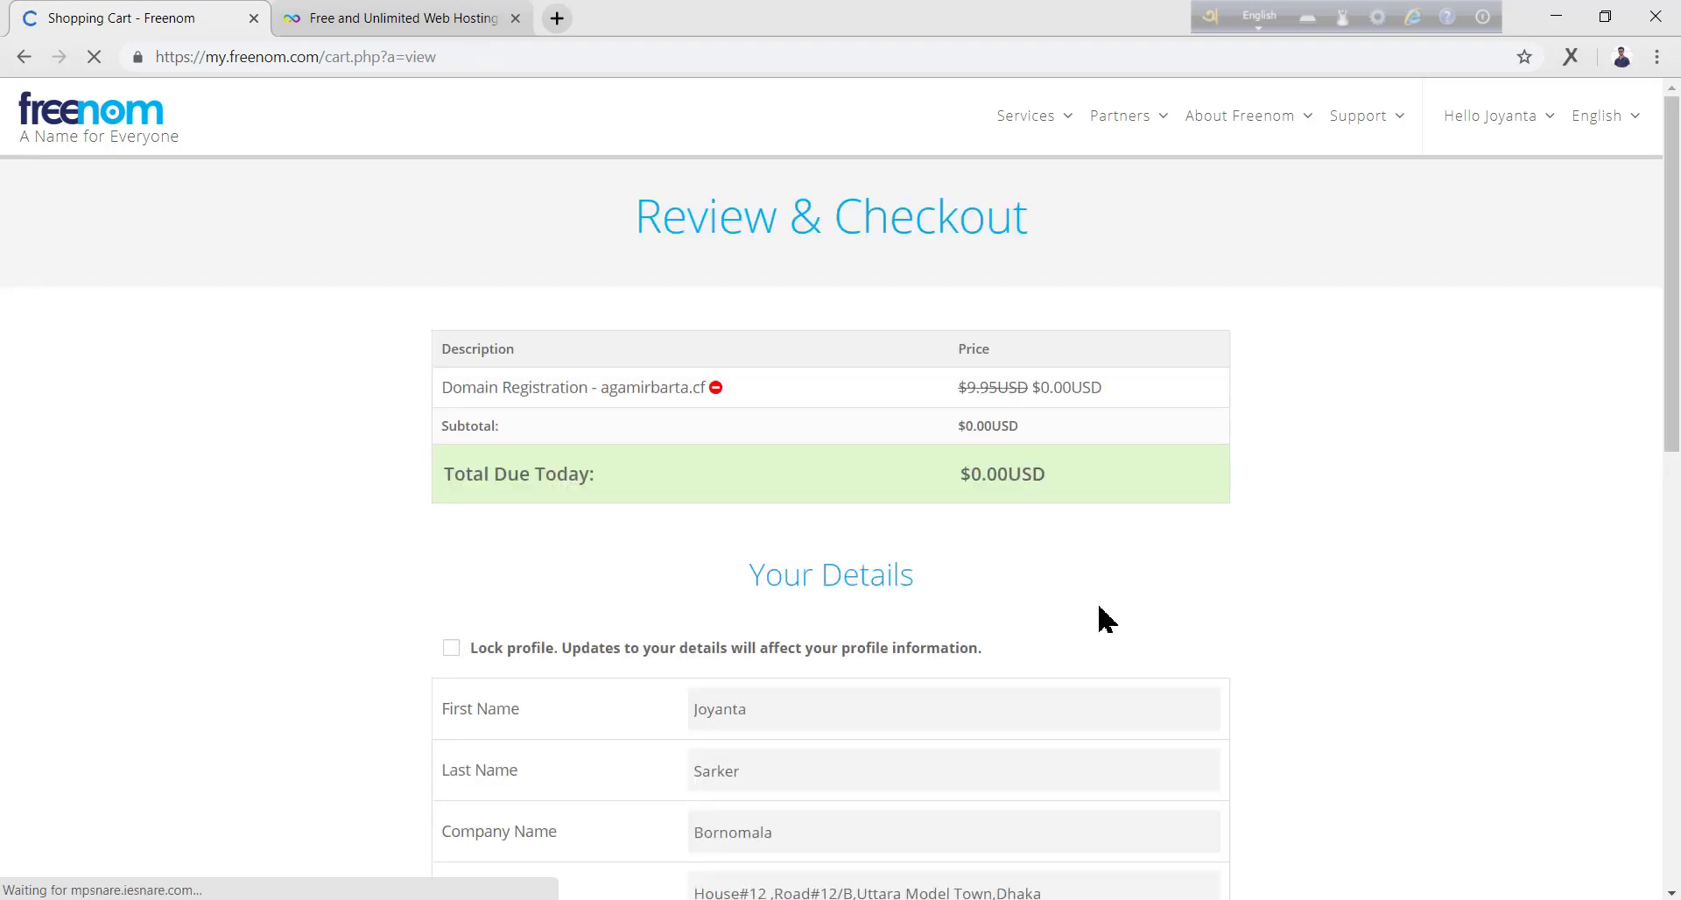
Step: Review the order and contact details, accept the Terms & Conditions and submit the domain order
{"action": "scroll", "coordinate": [792, 522], "scroll_direction": "down", "scroll_amount": 1}
{"action": "scroll", "coordinate": [779, 518], "scroll_direction": "down", "scroll_amount": 1}
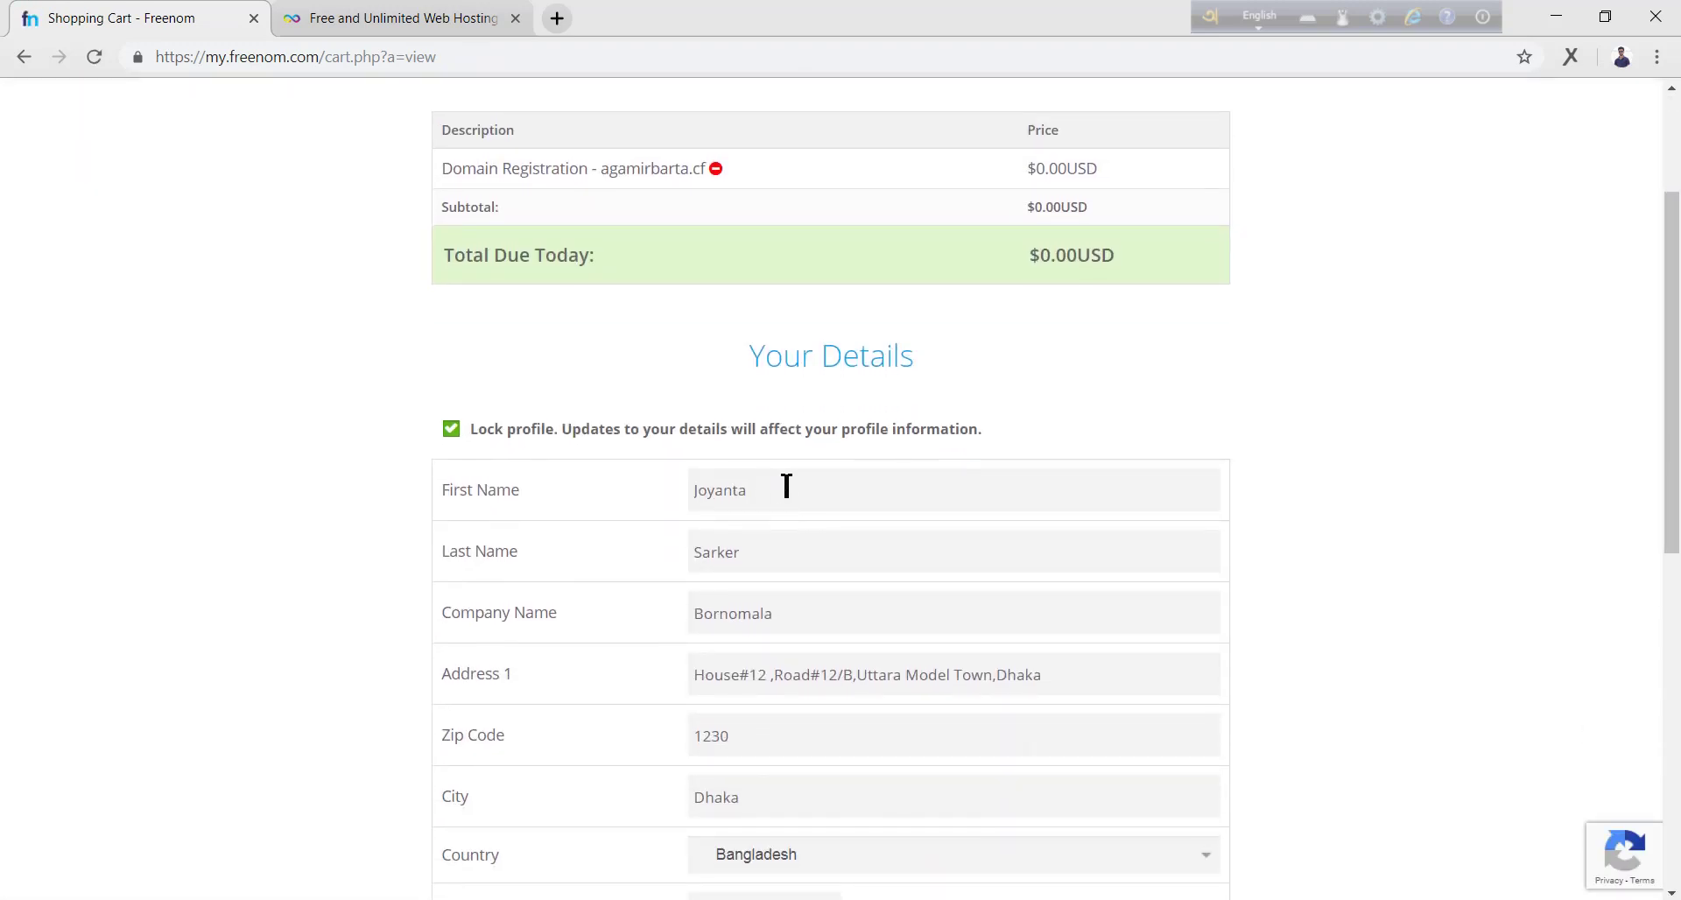
{"action": "scroll", "coordinate": [899, 552], "scroll_direction": "down", "scroll_amount": 4}
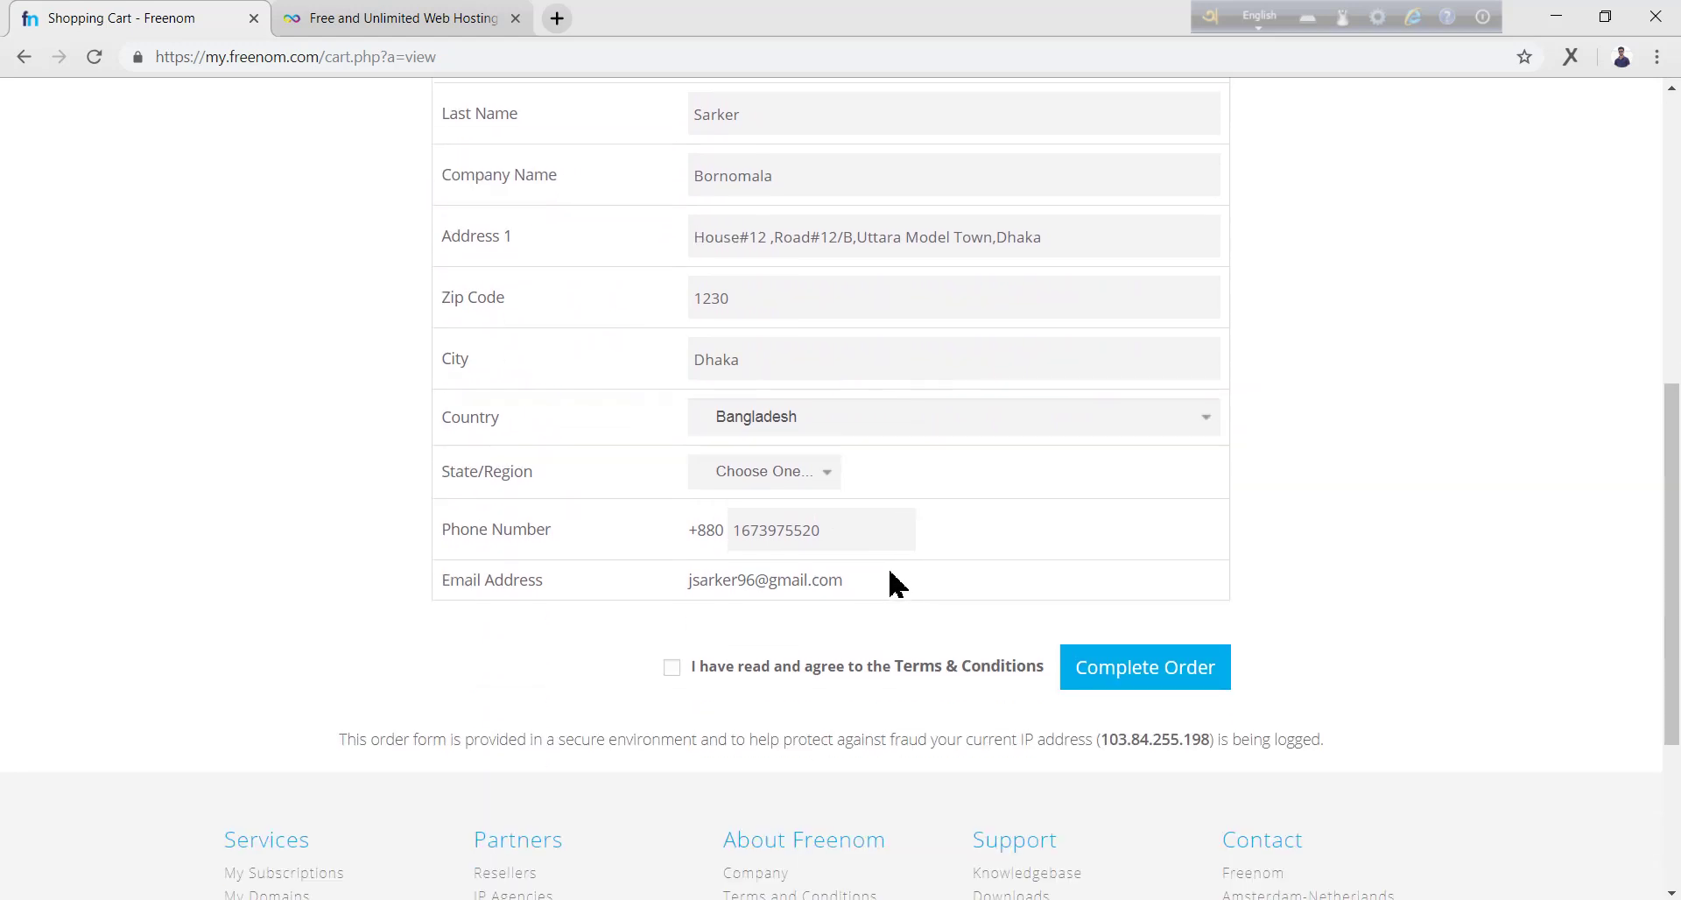
{"action": "scroll", "coordinate": [901, 571], "scroll_direction": "up", "scroll_amount": 2}
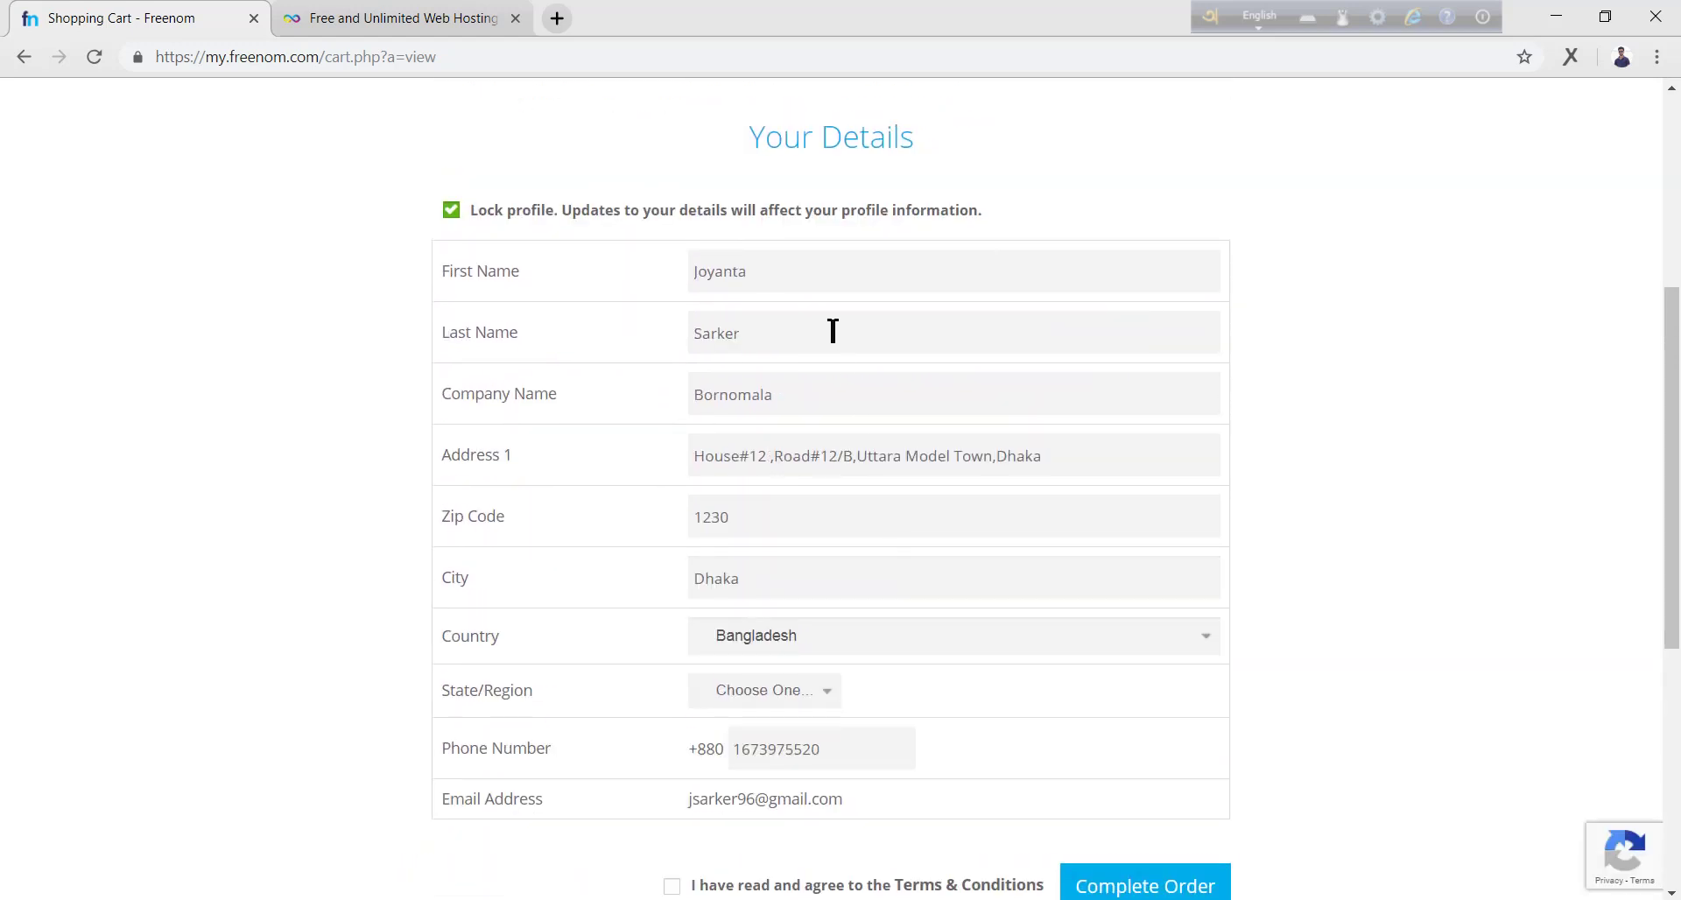
{"action": "scroll", "coordinate": [833, 331], "scroll_direction": "up", "scroll_amount": 2}
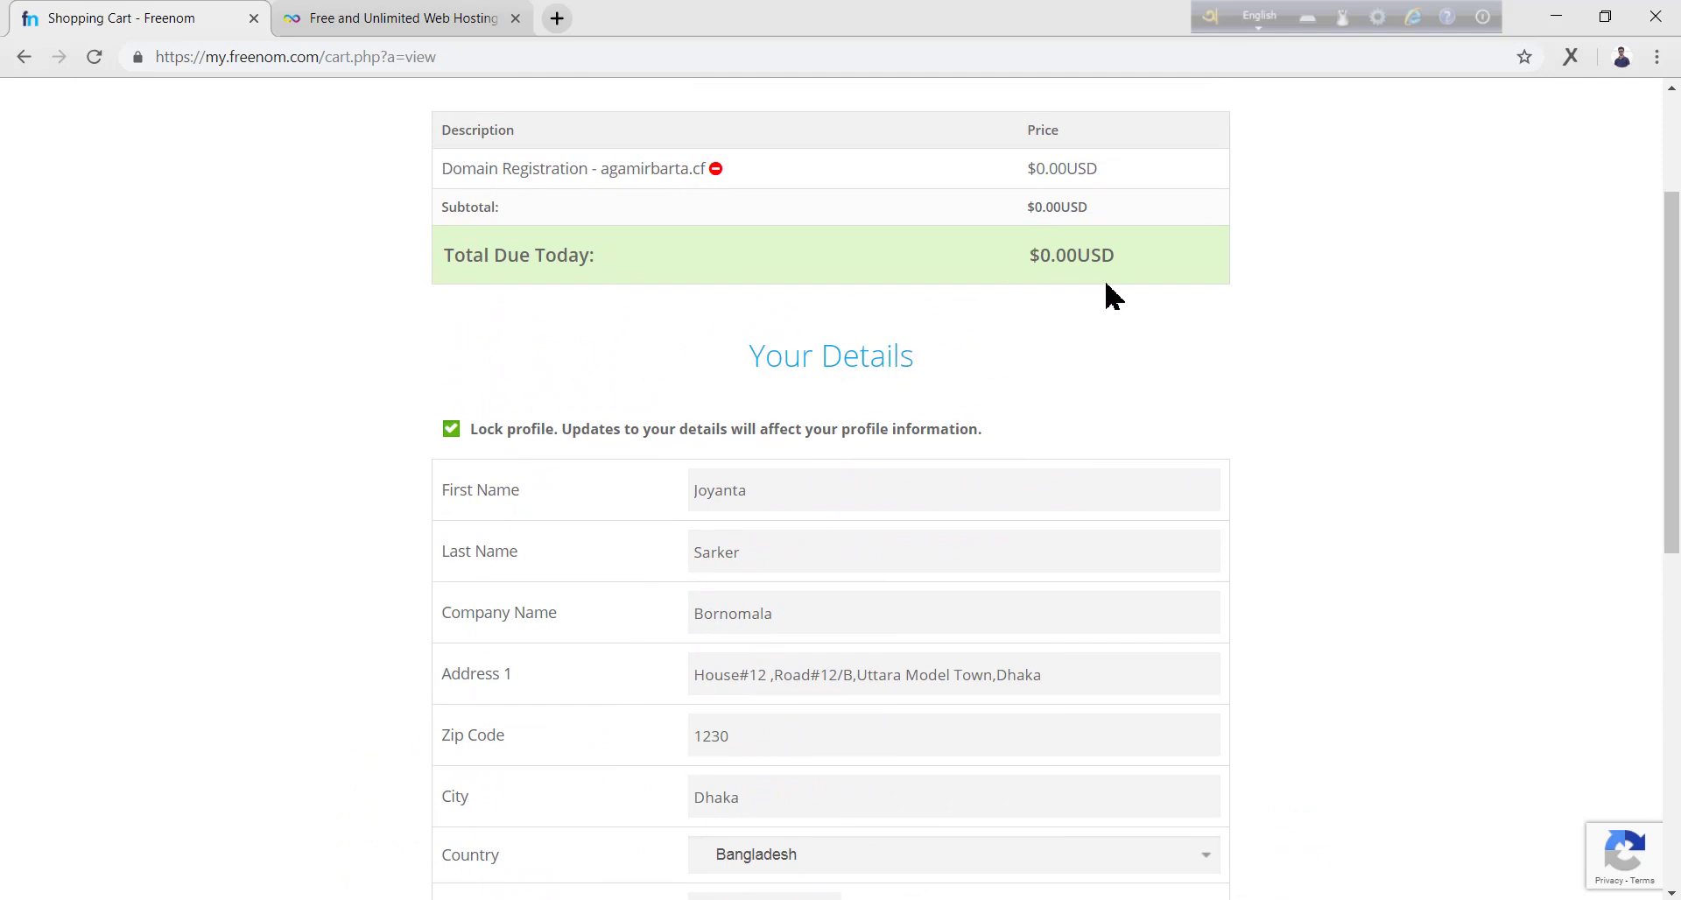
{"action": "scroll", "coordinate": [1103, 298], "scroll_direction": "down", "scroll_amount": 3}
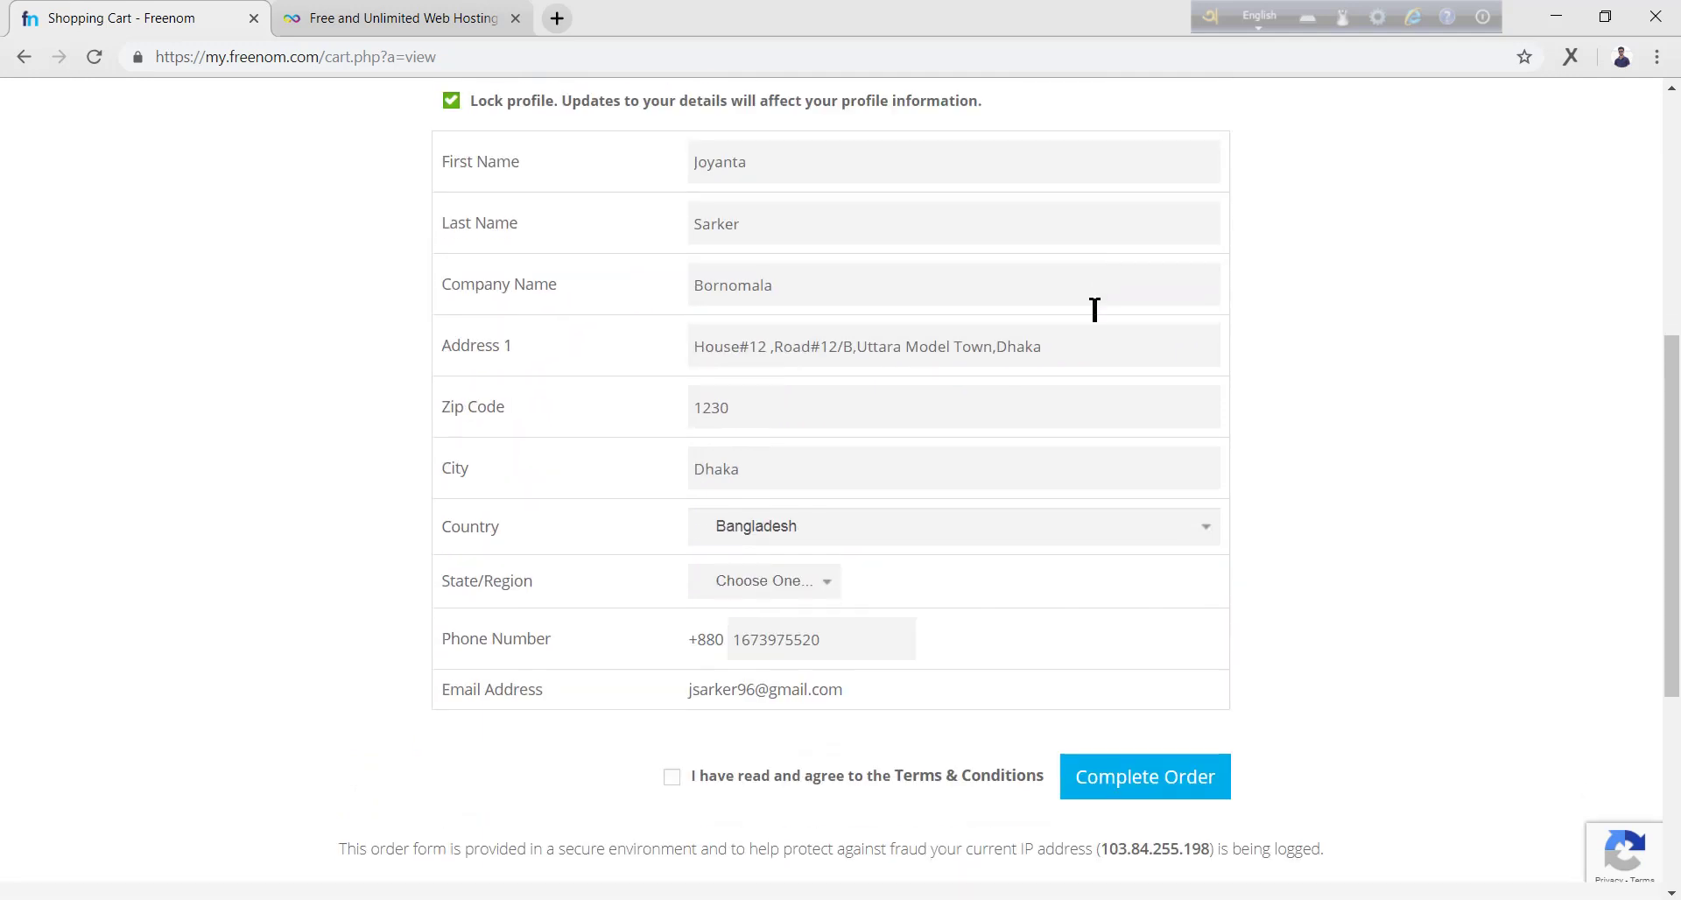
{"action": "left_click", "coordinate": [673, 778]}
{"action": "left_click", "coordinate": [1174, 782]}
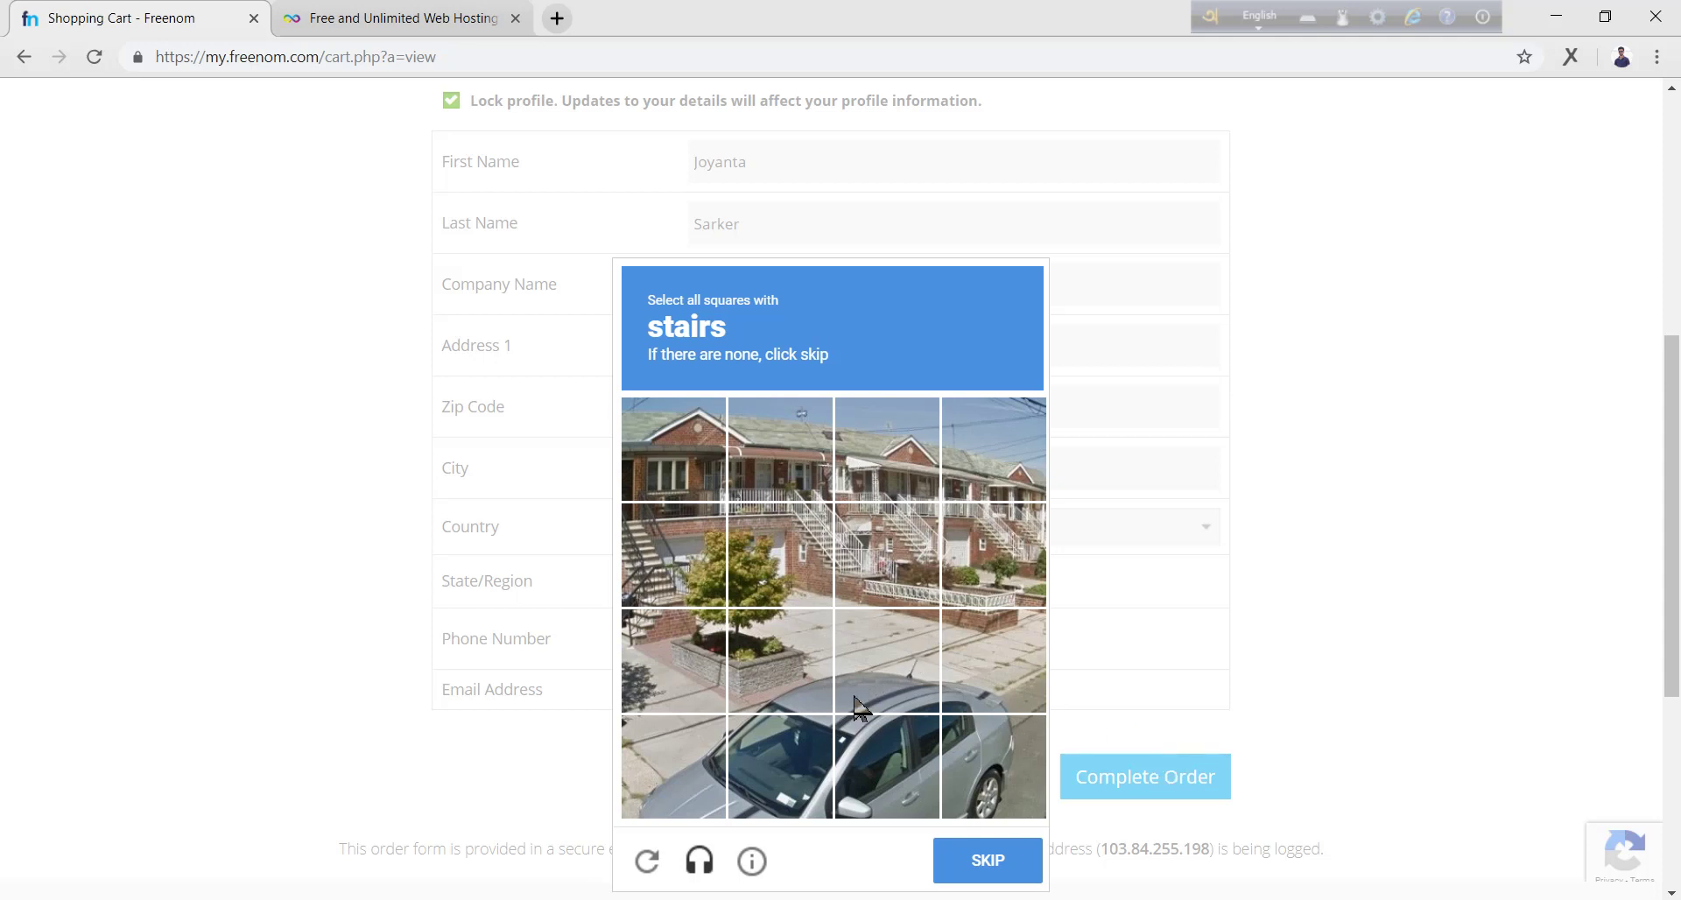
Step: Mark all four squares in the second row as stairs in the image challenge and submit the selection
{"action": "left_click", "coordinate": [668, 548]}
{"action": "left_click", "coordinate": [849, 524]}
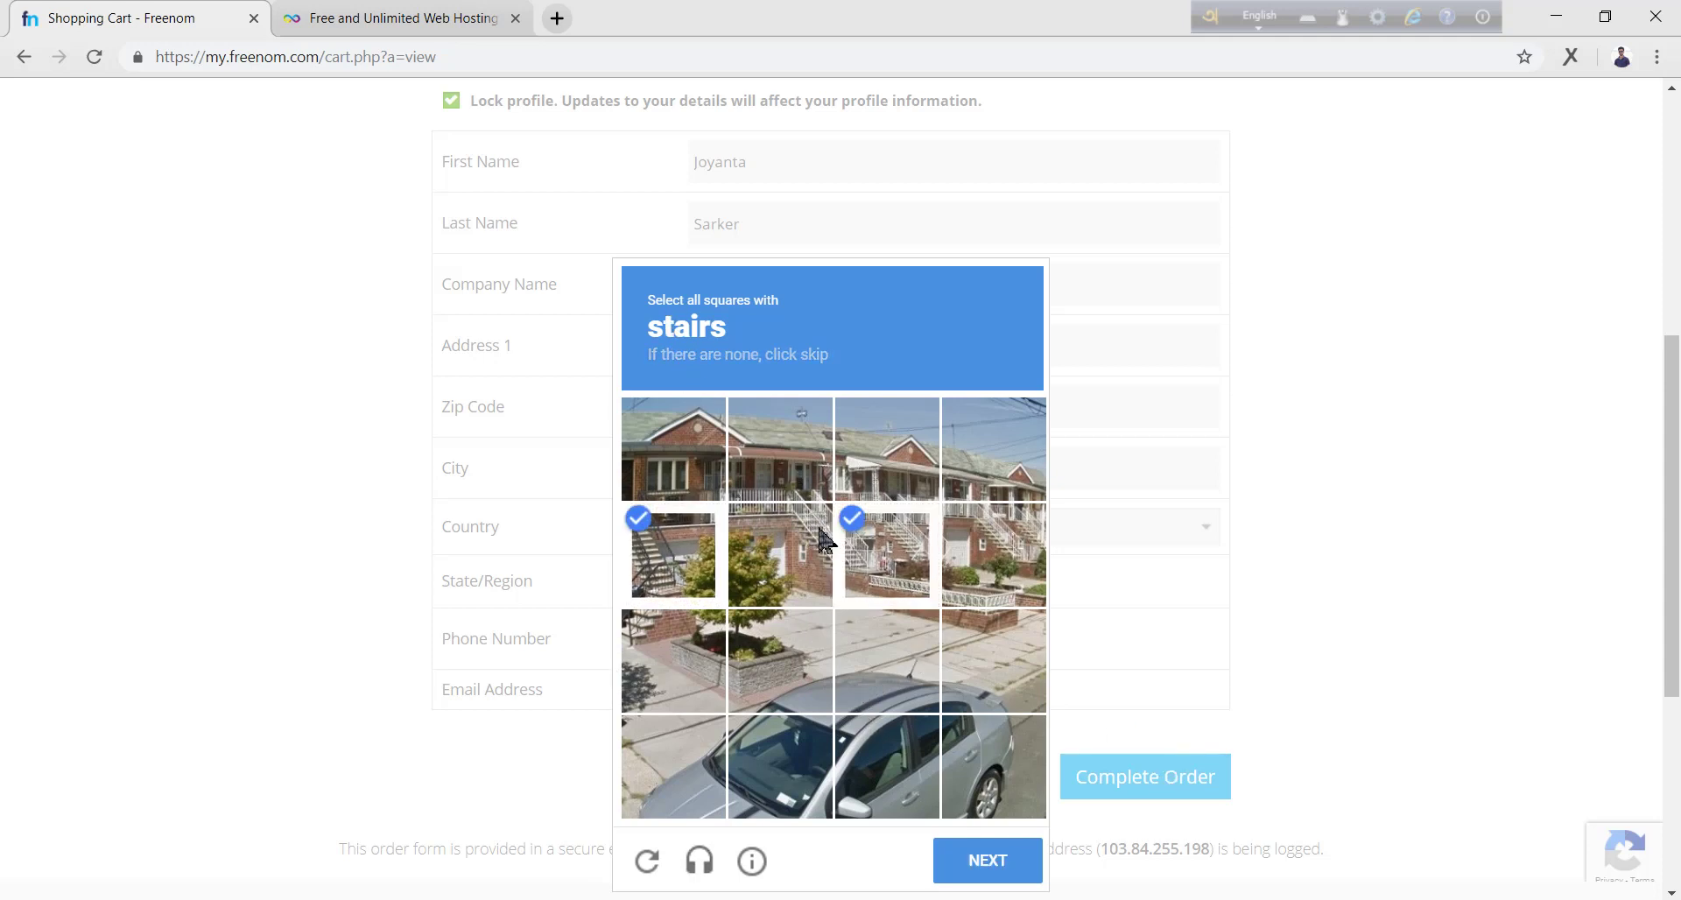
{"action": "left_click", "coordinate": [801, 538]}
{"action": "left_click", "coordinate": [1007, 564]}
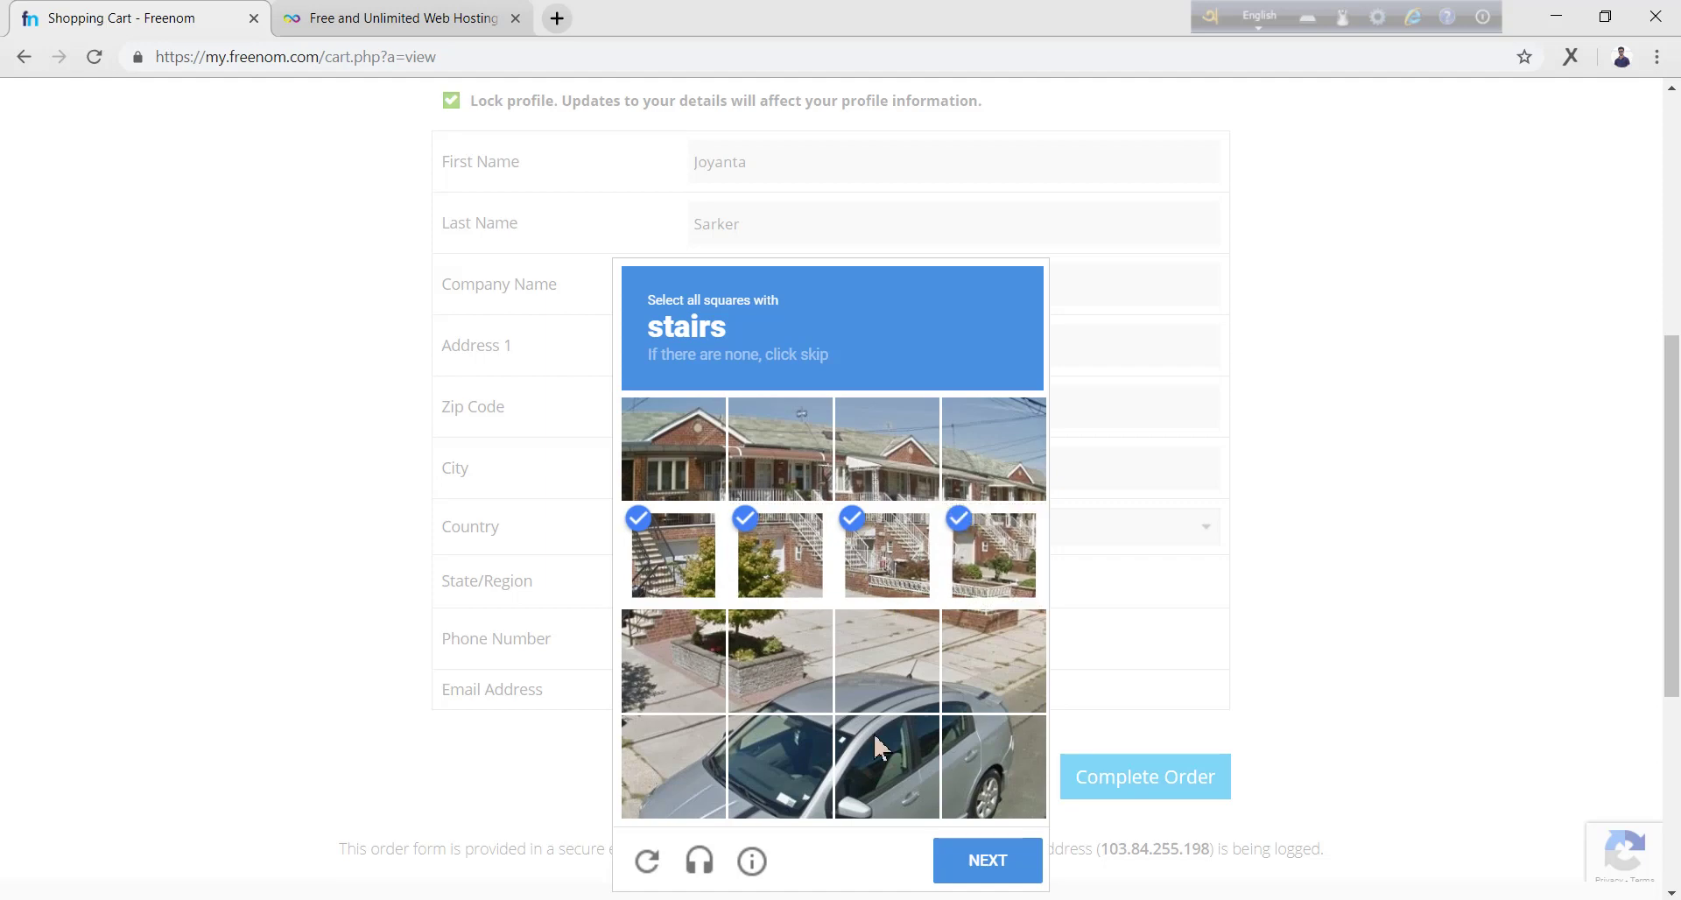
{"action": "left_click", "coordinate": [966, 858]}
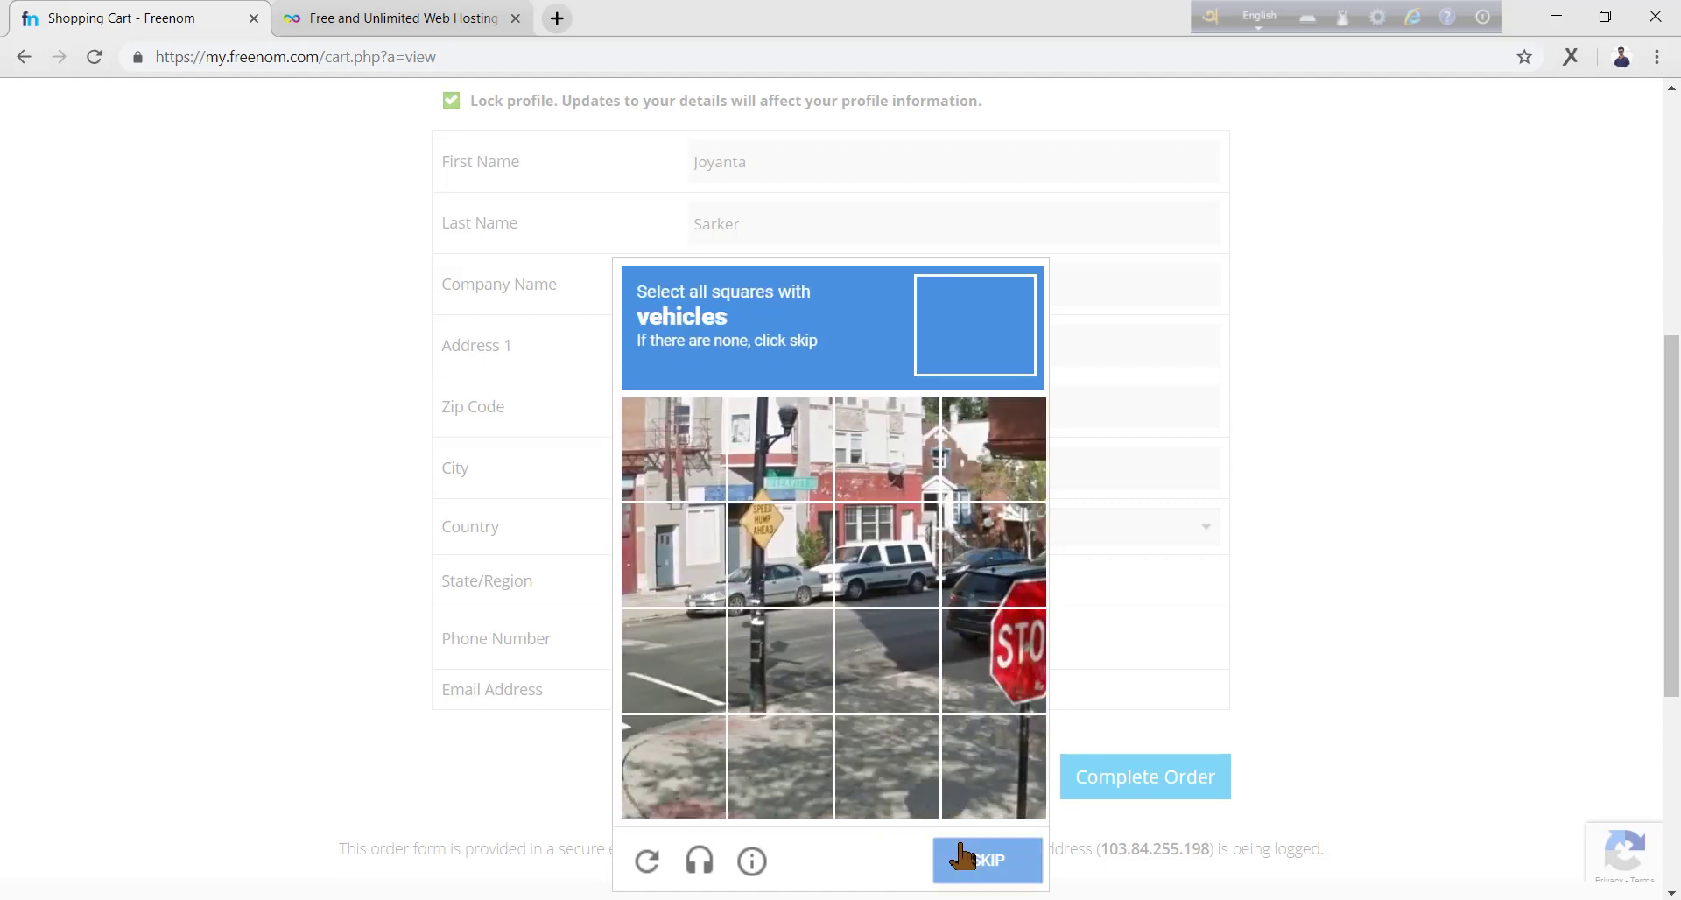
Step: Mark the whole second row and the first square of the third row as vehicles, and verify the challenge
{"action": "left_click", "coordinate": [818, 585]}
{"action": "left_click", "coordinate": [718, 639]}
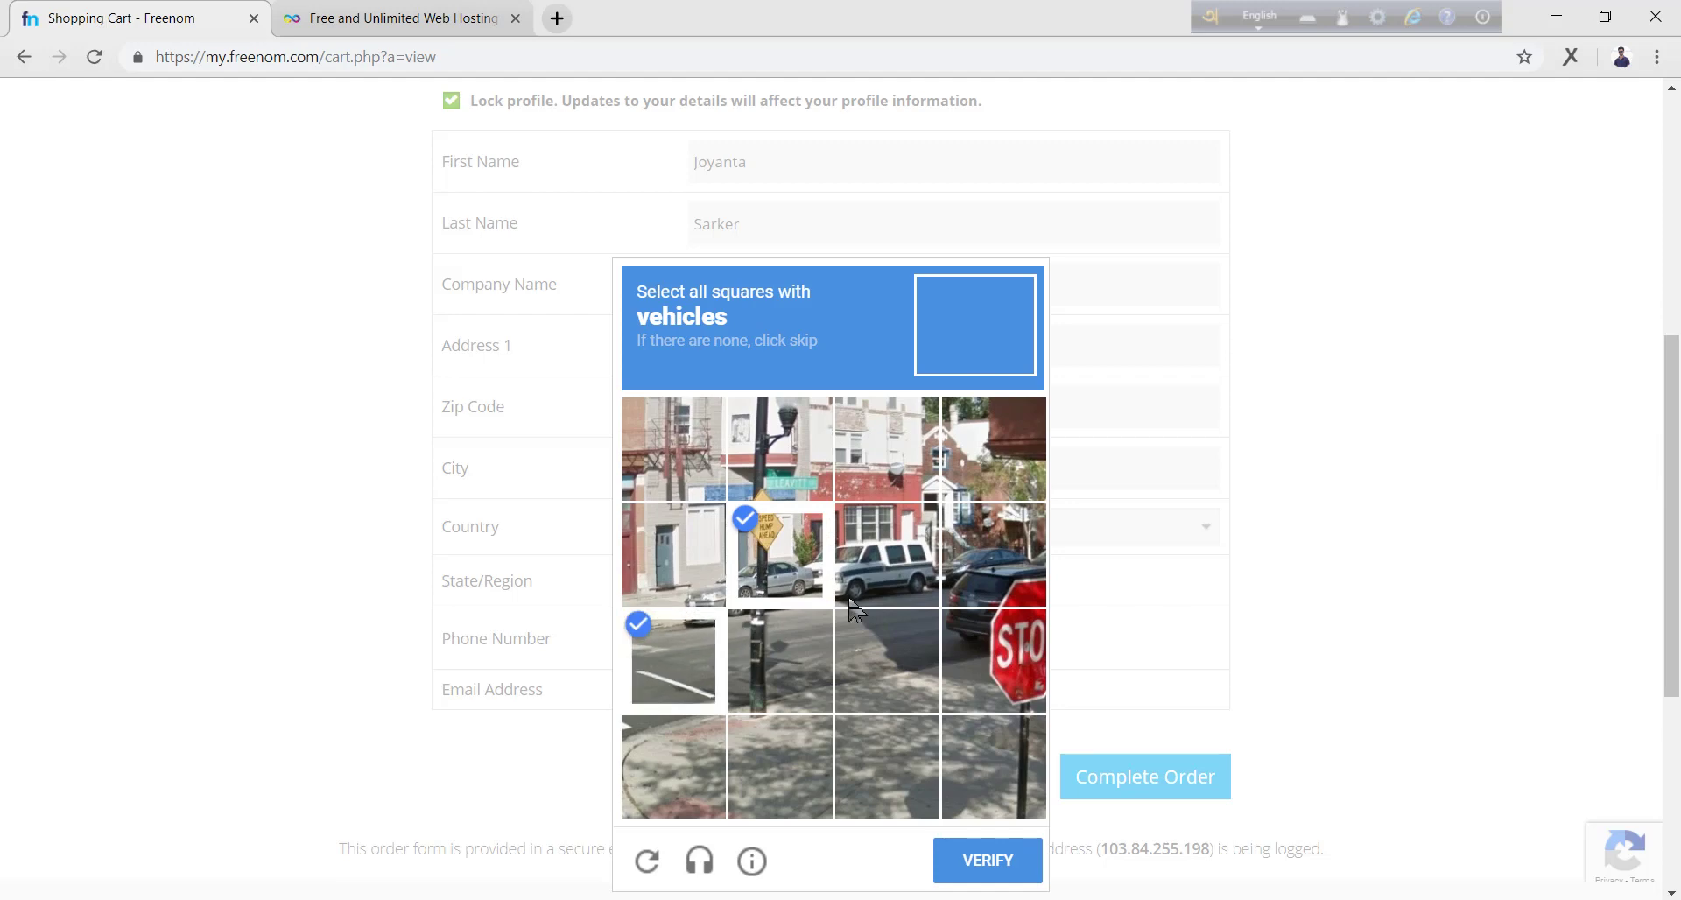
{"action": "left_click", "coordinate": [911, 600]}
{"action": "left_click", "coordinate": [998, 591]}
{"action": "left_click", "coordinate": [706, 588]}
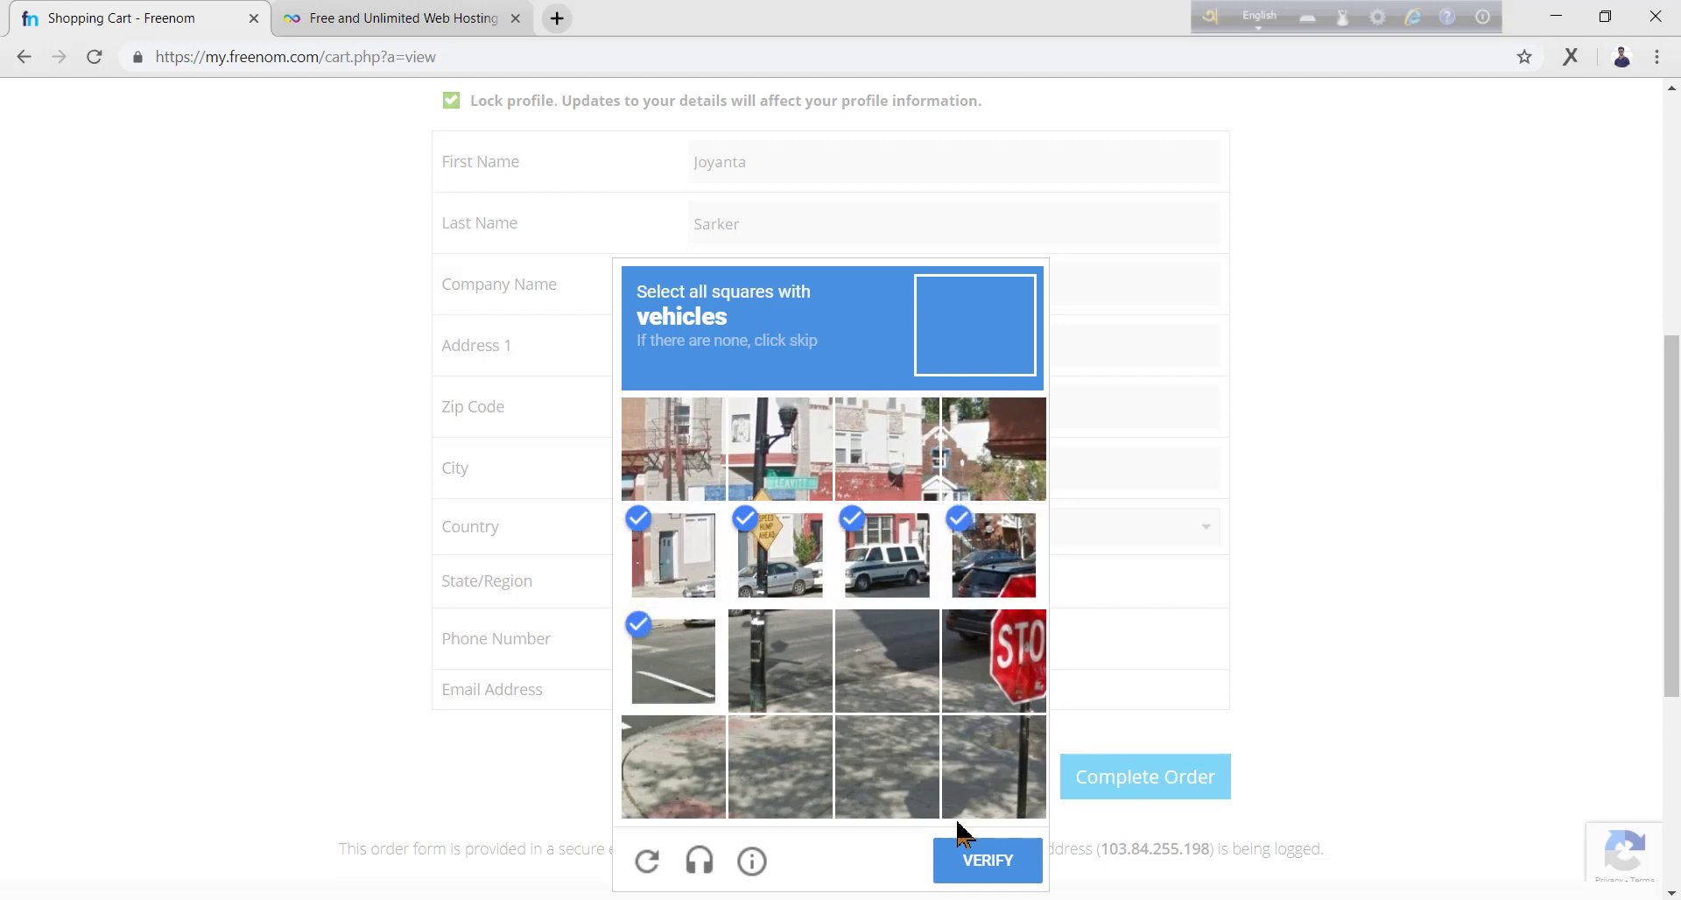
{"action": "left_click", "coordinate": [989, 862]}
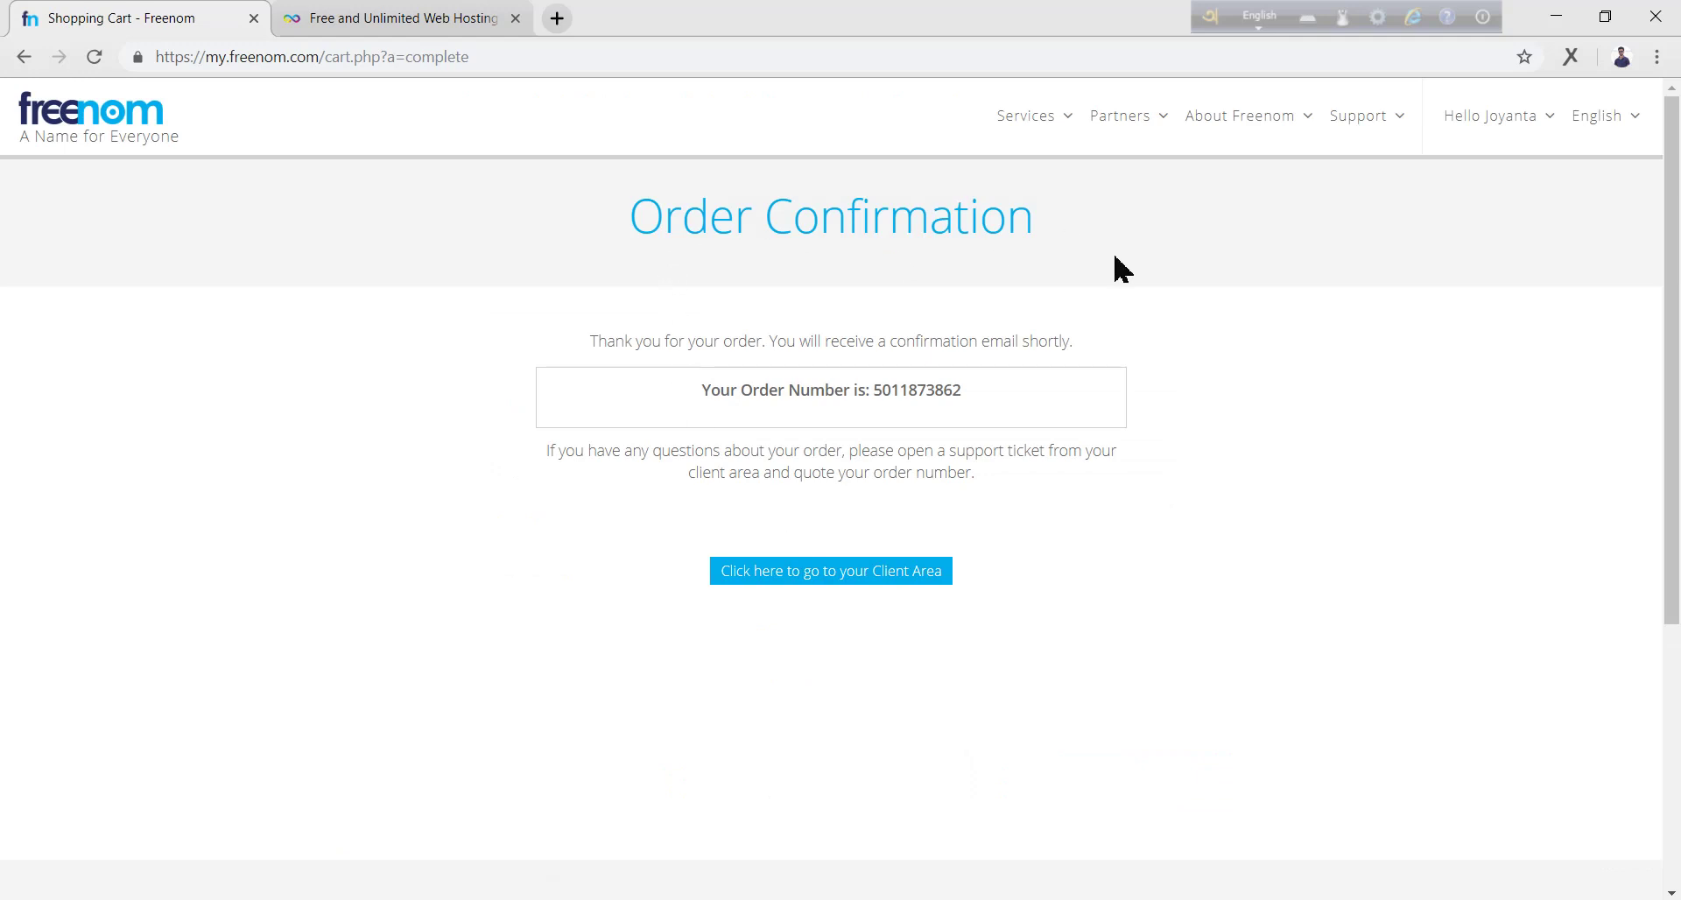
Step: Go to the Freenom client area and open the list of registered domains
{"action": "left_click", "coordinate": [854, 574]}
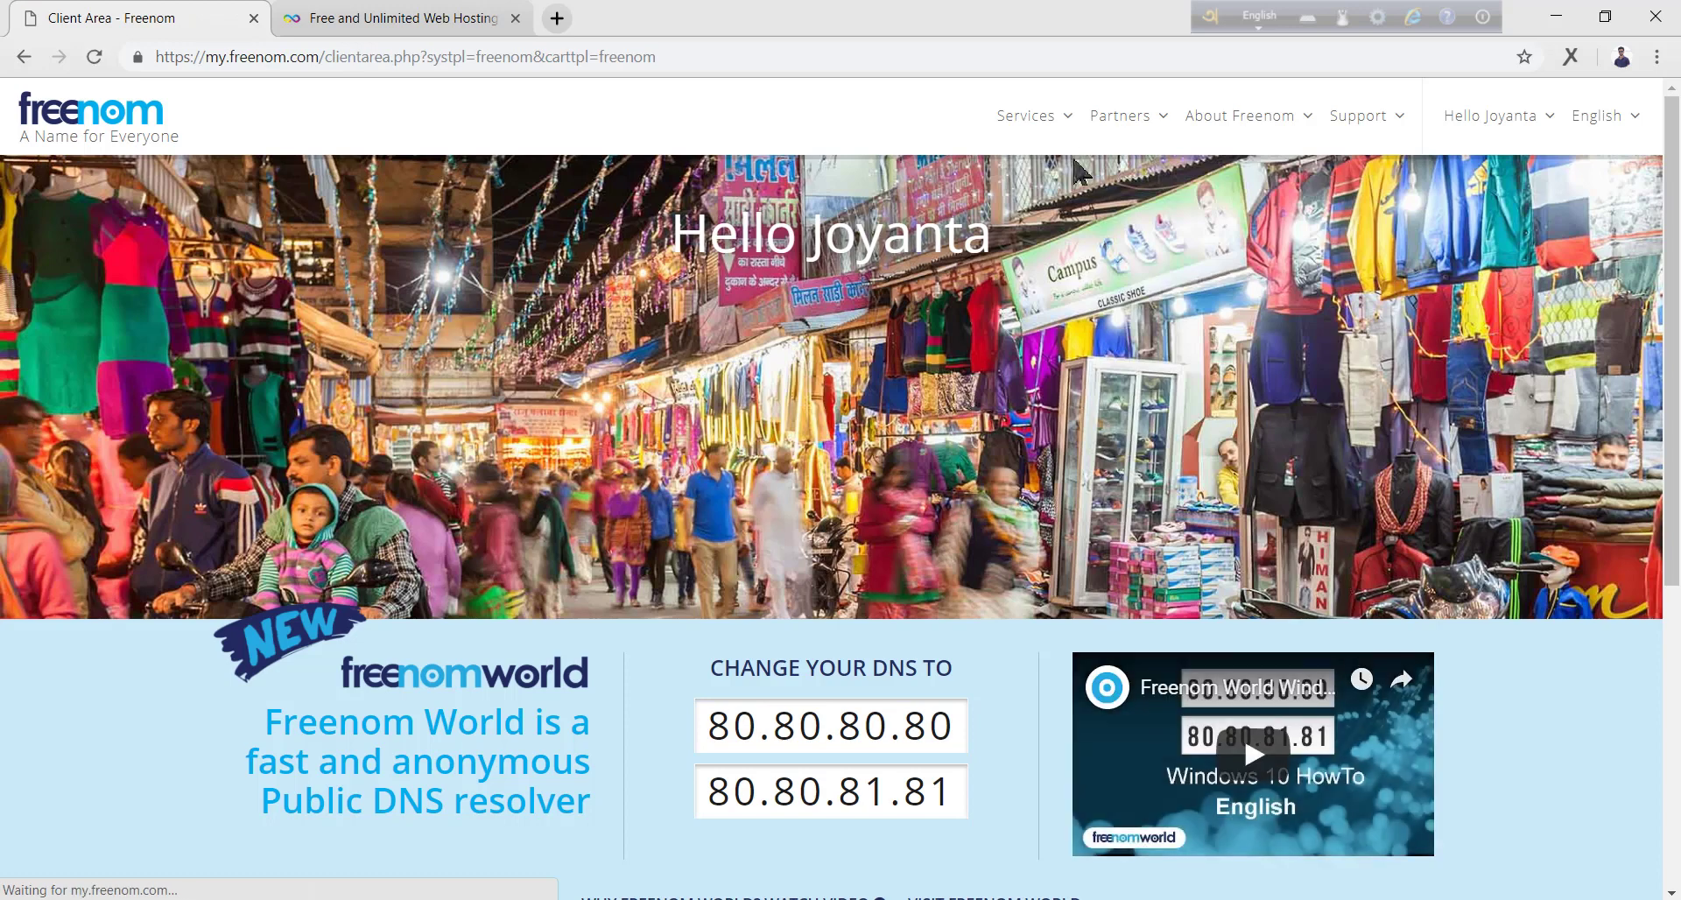
{"action": "mouse_move", "coordinate": [1057, 138]}
{"action": "left_click", "coordinate": [1064, 230]}
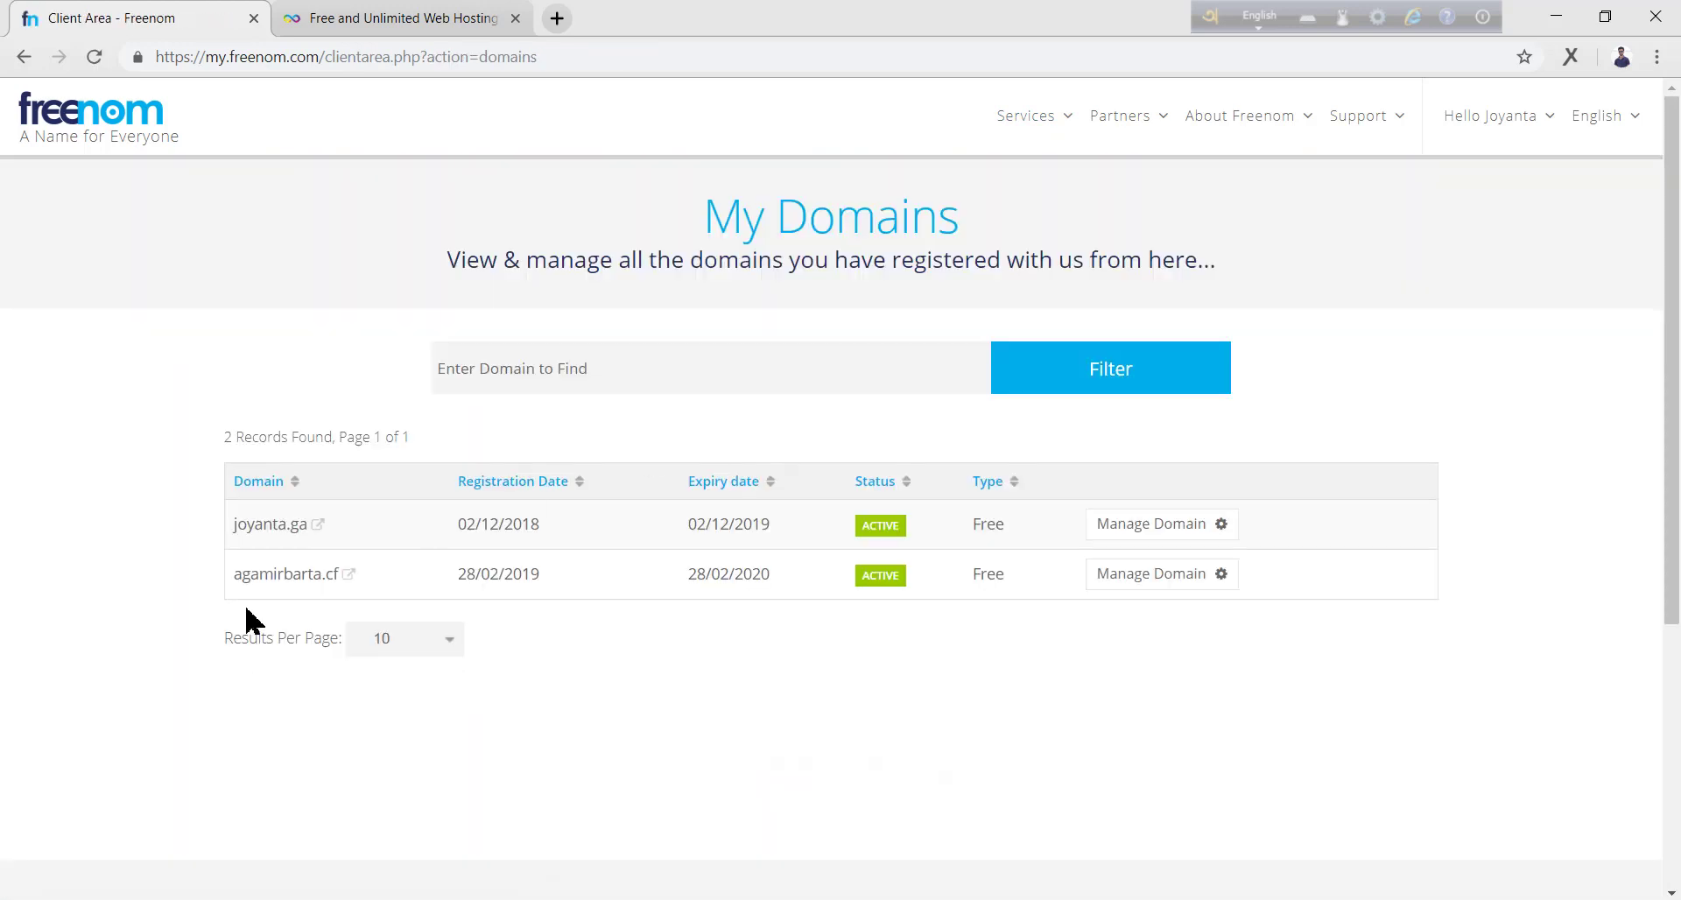
Step: Examine the name, registration date and expiry date of the agamirbarta.cf entry in the domain list
{"action": "left_click_drag", "start_coordinate": [235, 578], "coordinate": [338, 589]}
{"action": "left_click", "coordinate": [581, 701]}
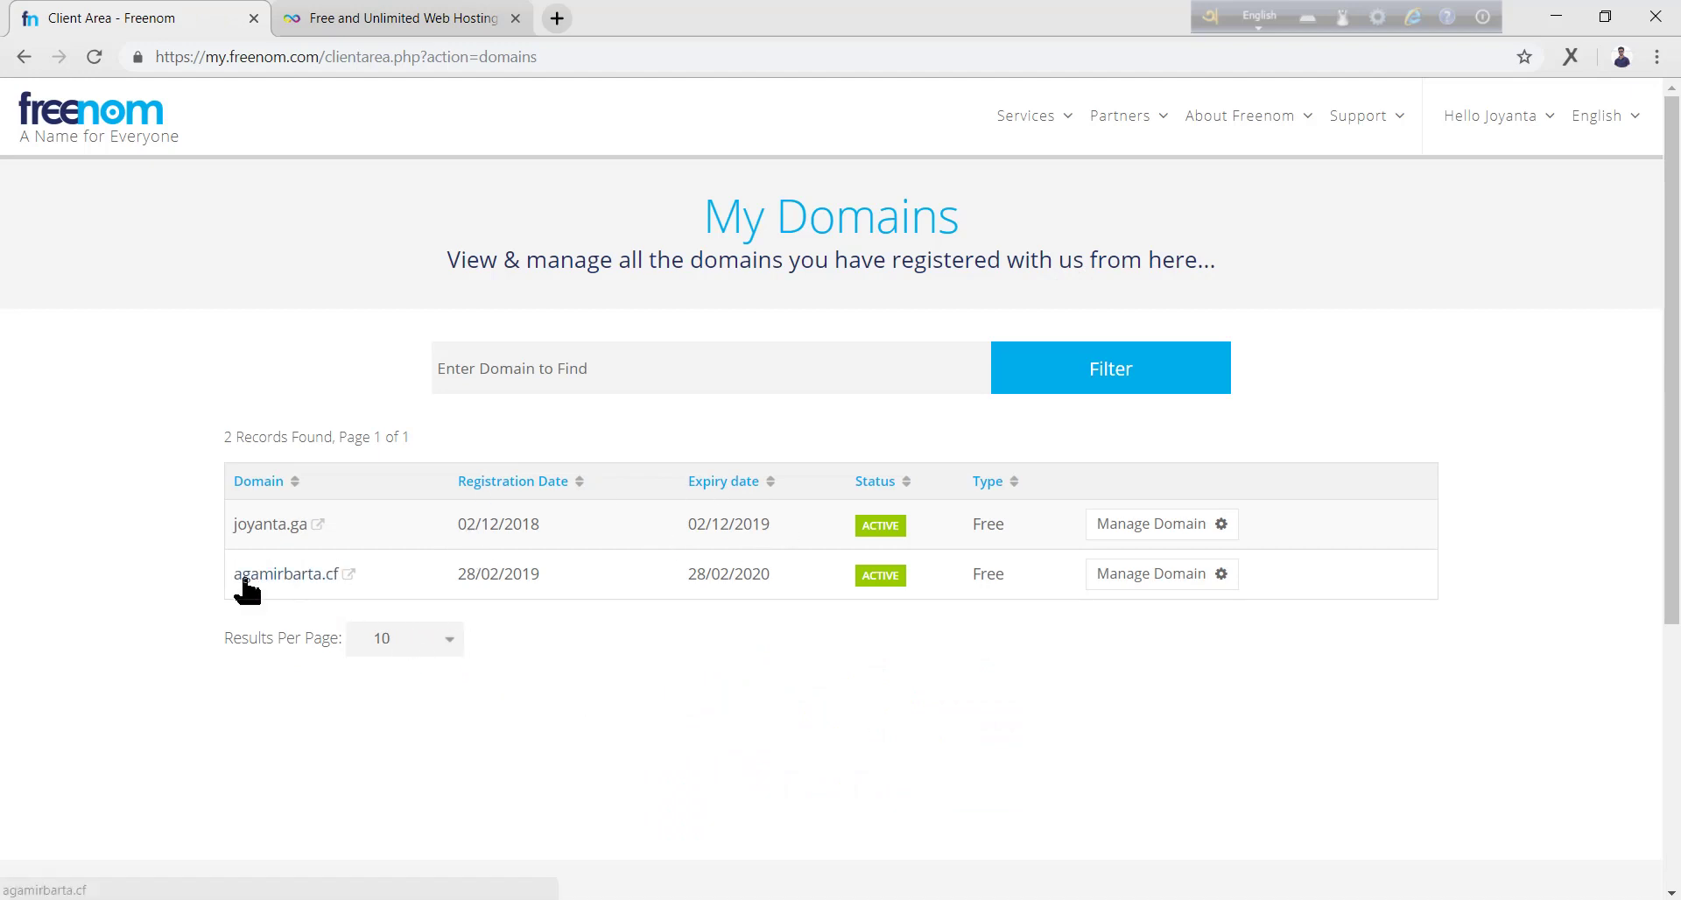
{"action": "left_click_drag", "start_coordinate": [241, 588], "coordinate": [327, 619]}
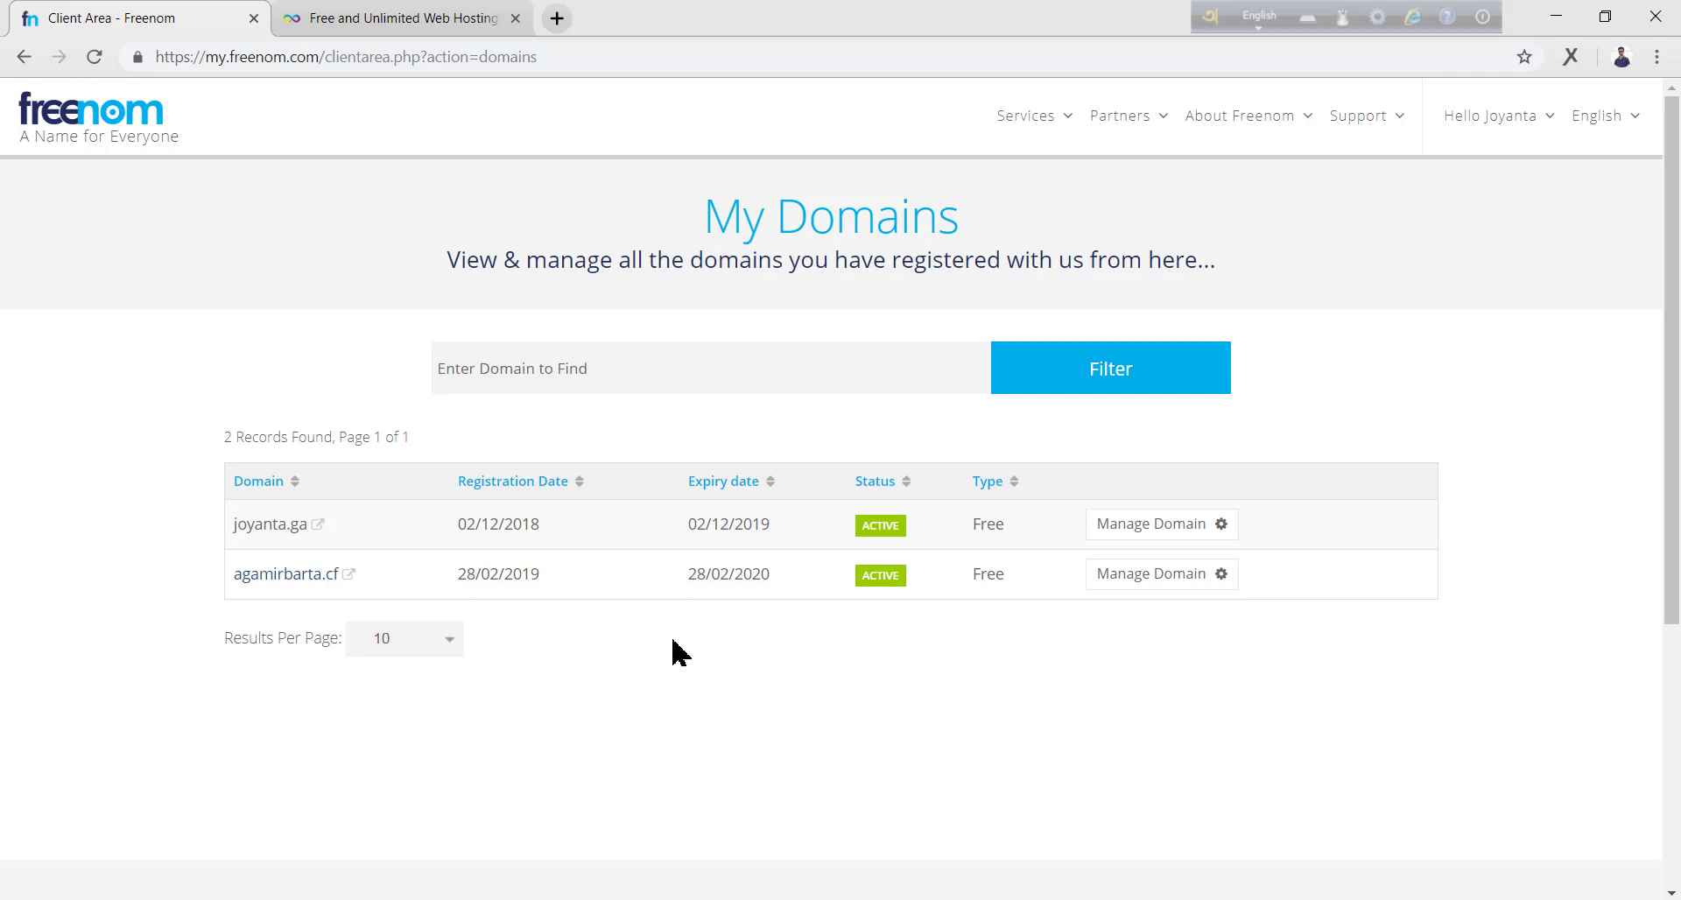
{"action": "left_click_drag", "start_coordinate": [455, 574], "coordinate": [541, 580]}
{"action": "left_click", "coordinate": [1644, 696]}
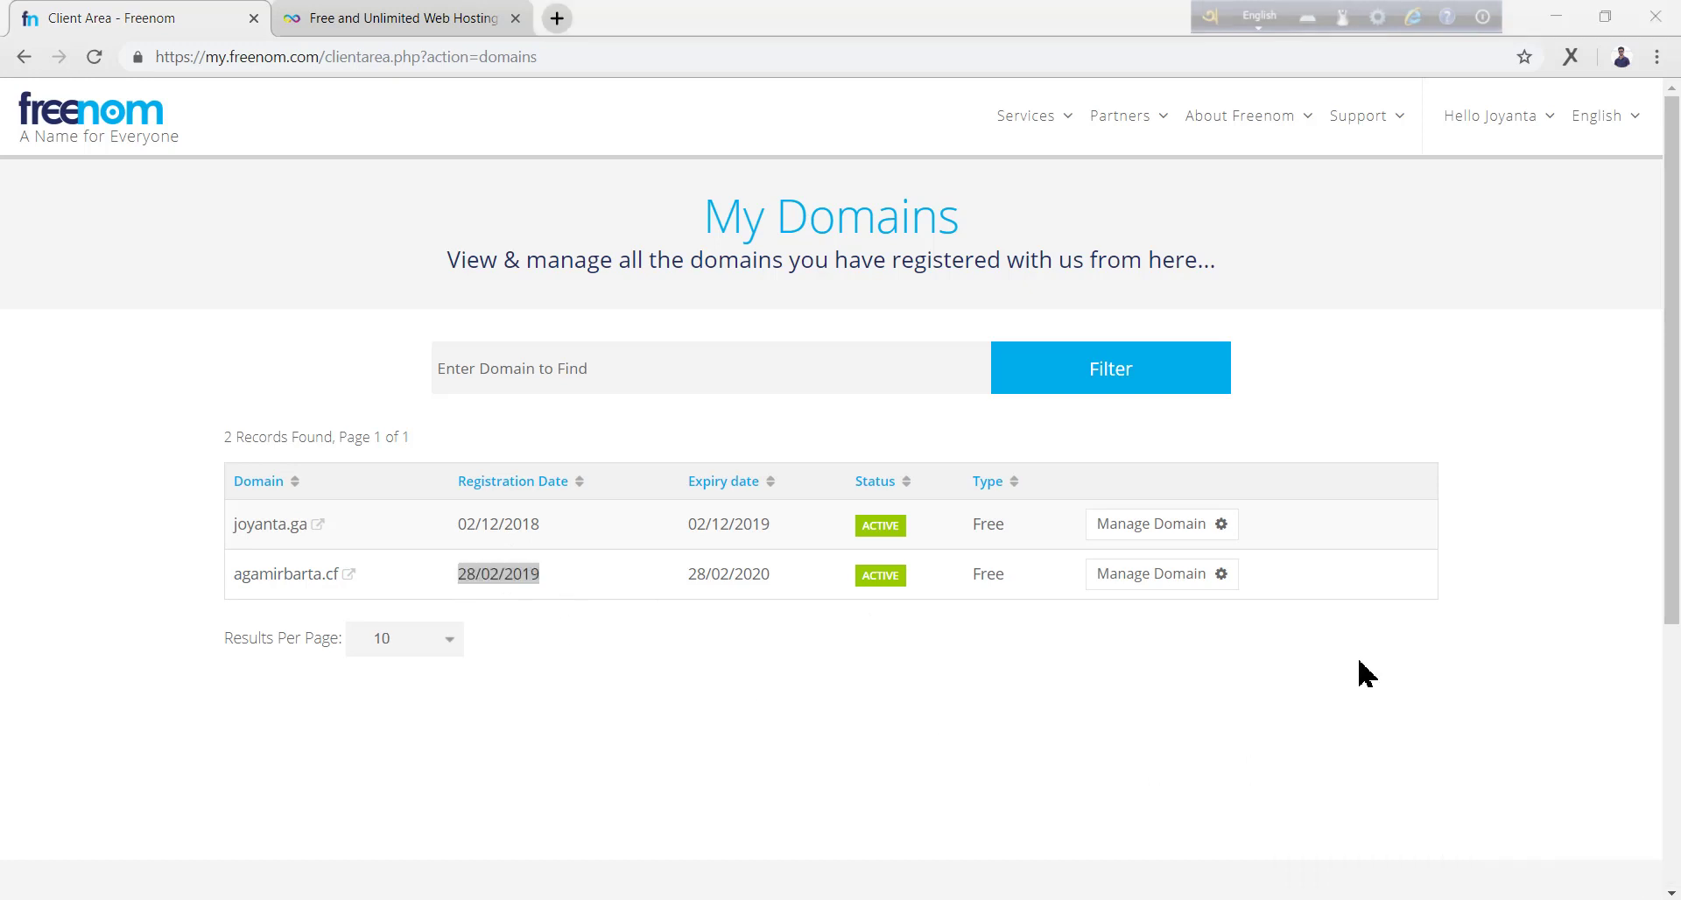
{"action": "left_click_drag", "start_coordinate": [690, 574], "coordinate": [768, 576]}
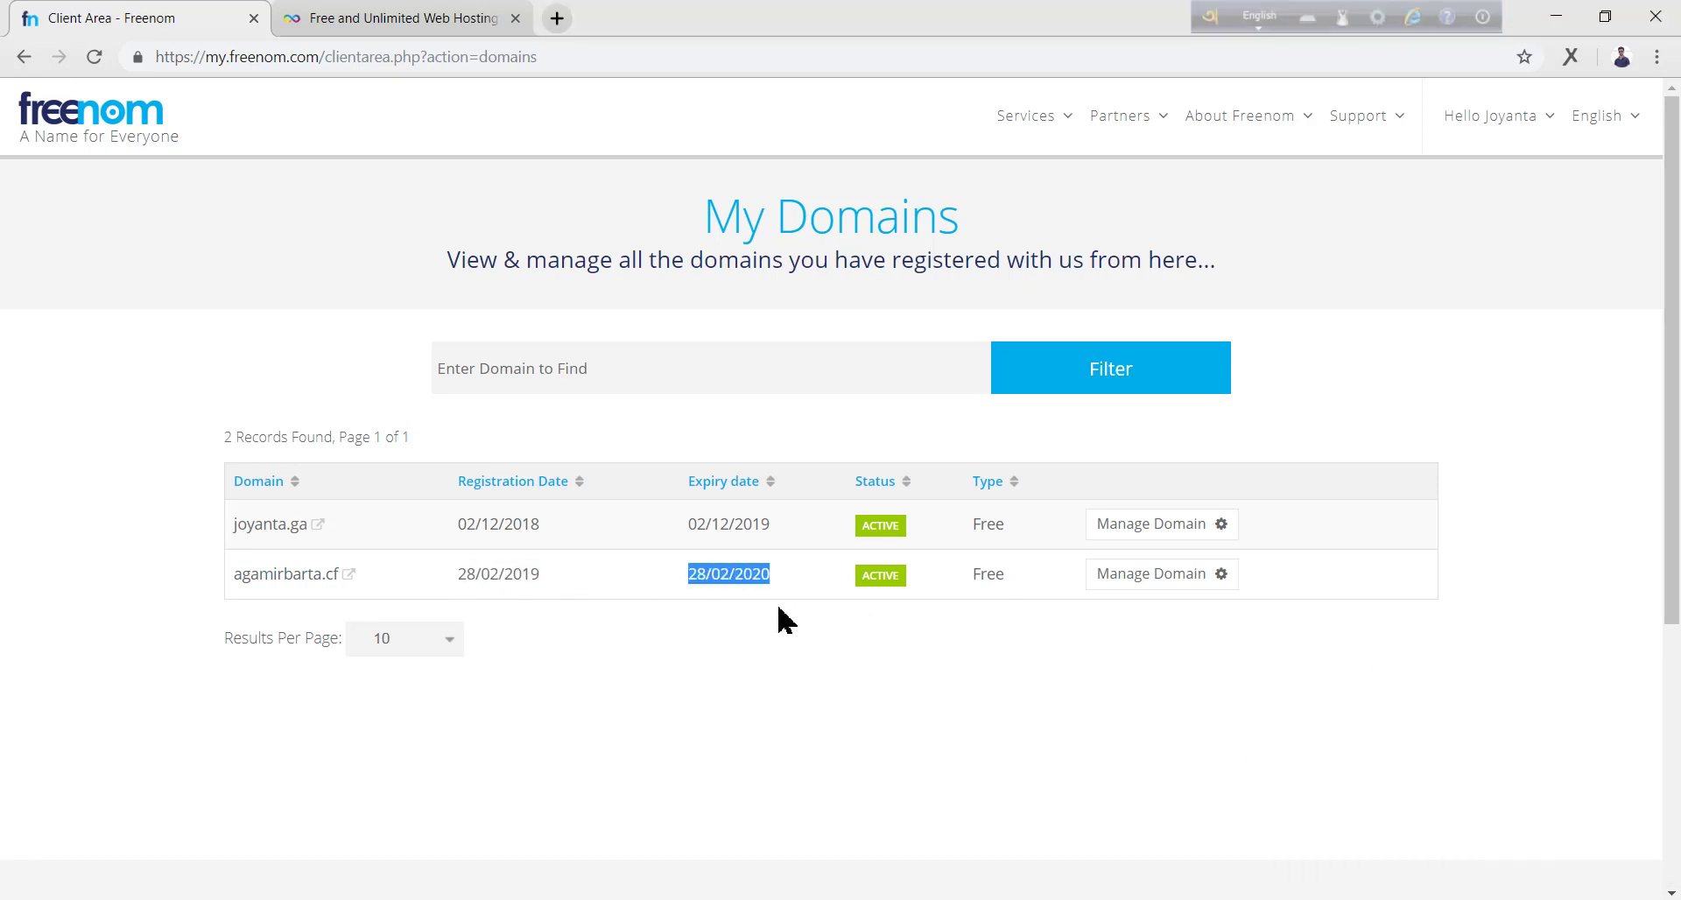
{"action": "left_click", "coordinate": [796, 679]}
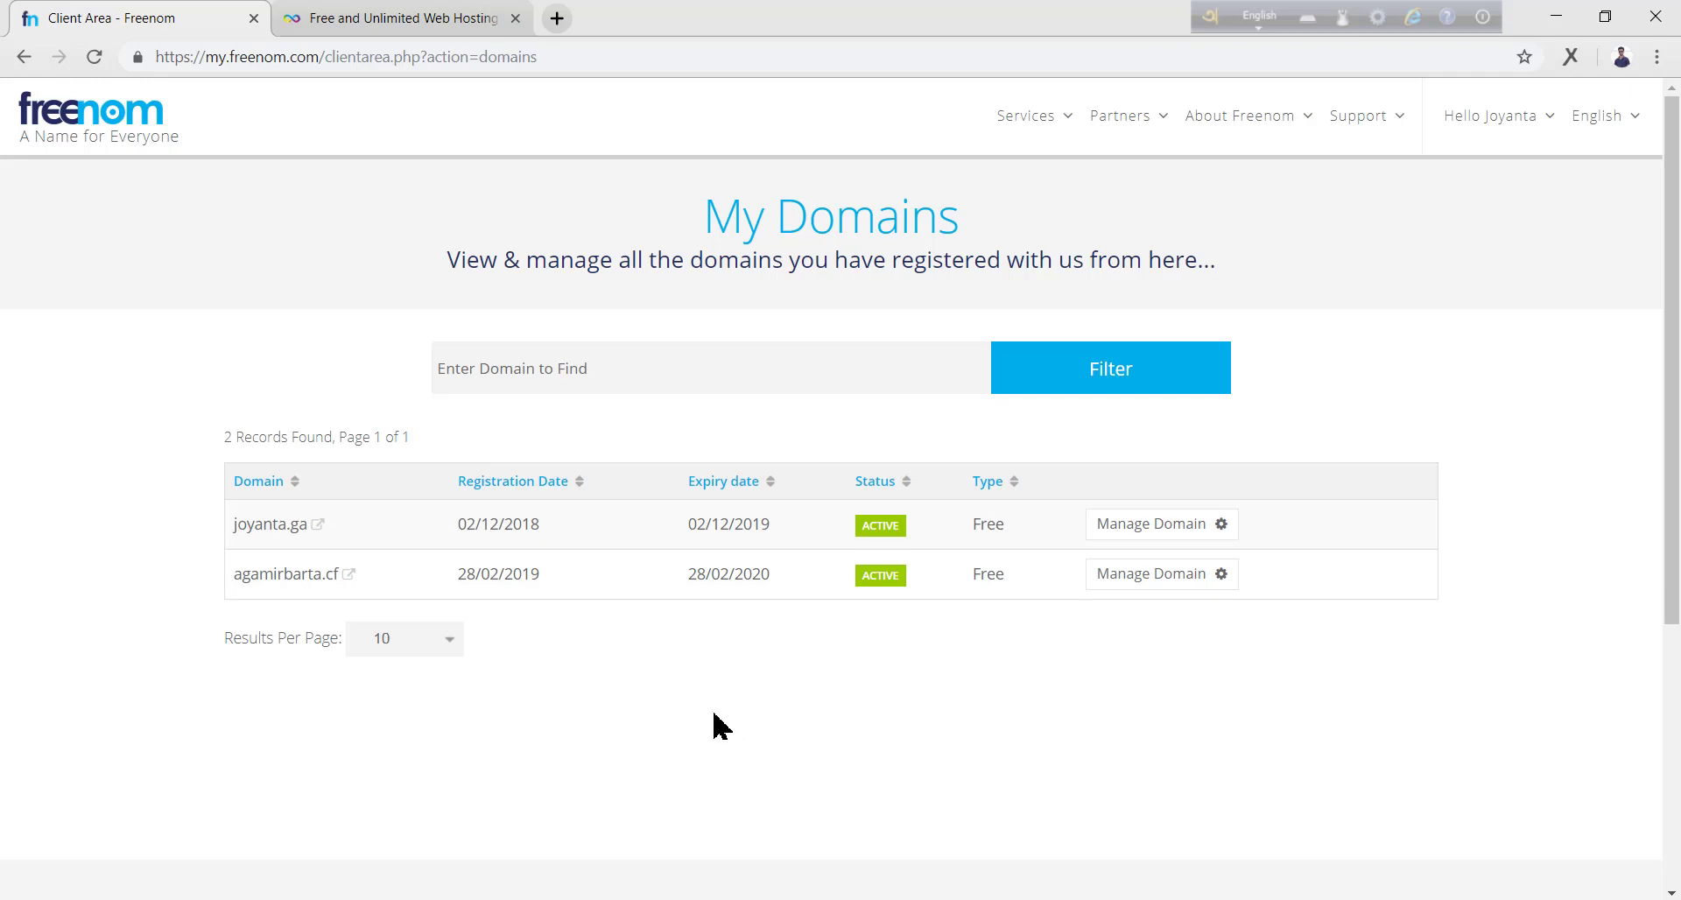
Step: Switch to InfinityFree, sign in to the client area with the saved credentials and Remember Me enabled, and start a new hosting account
{"action": "left_click", "coordinate": [405, 11]}
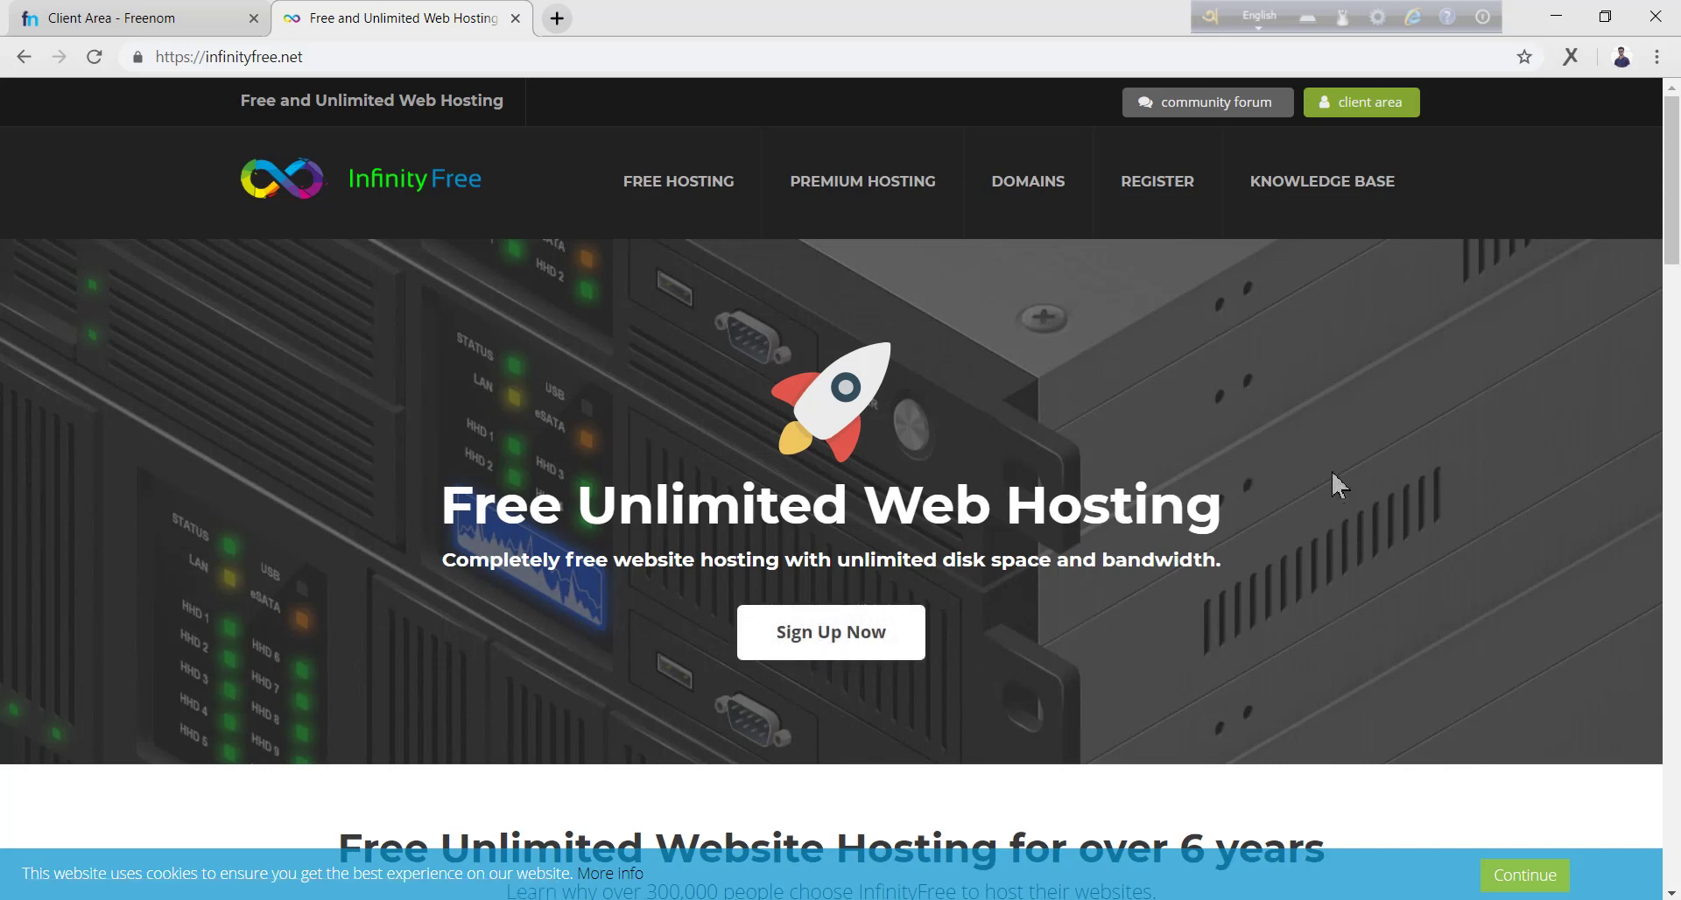
{"action": "left_click", "coordinate": [1361, 113]}
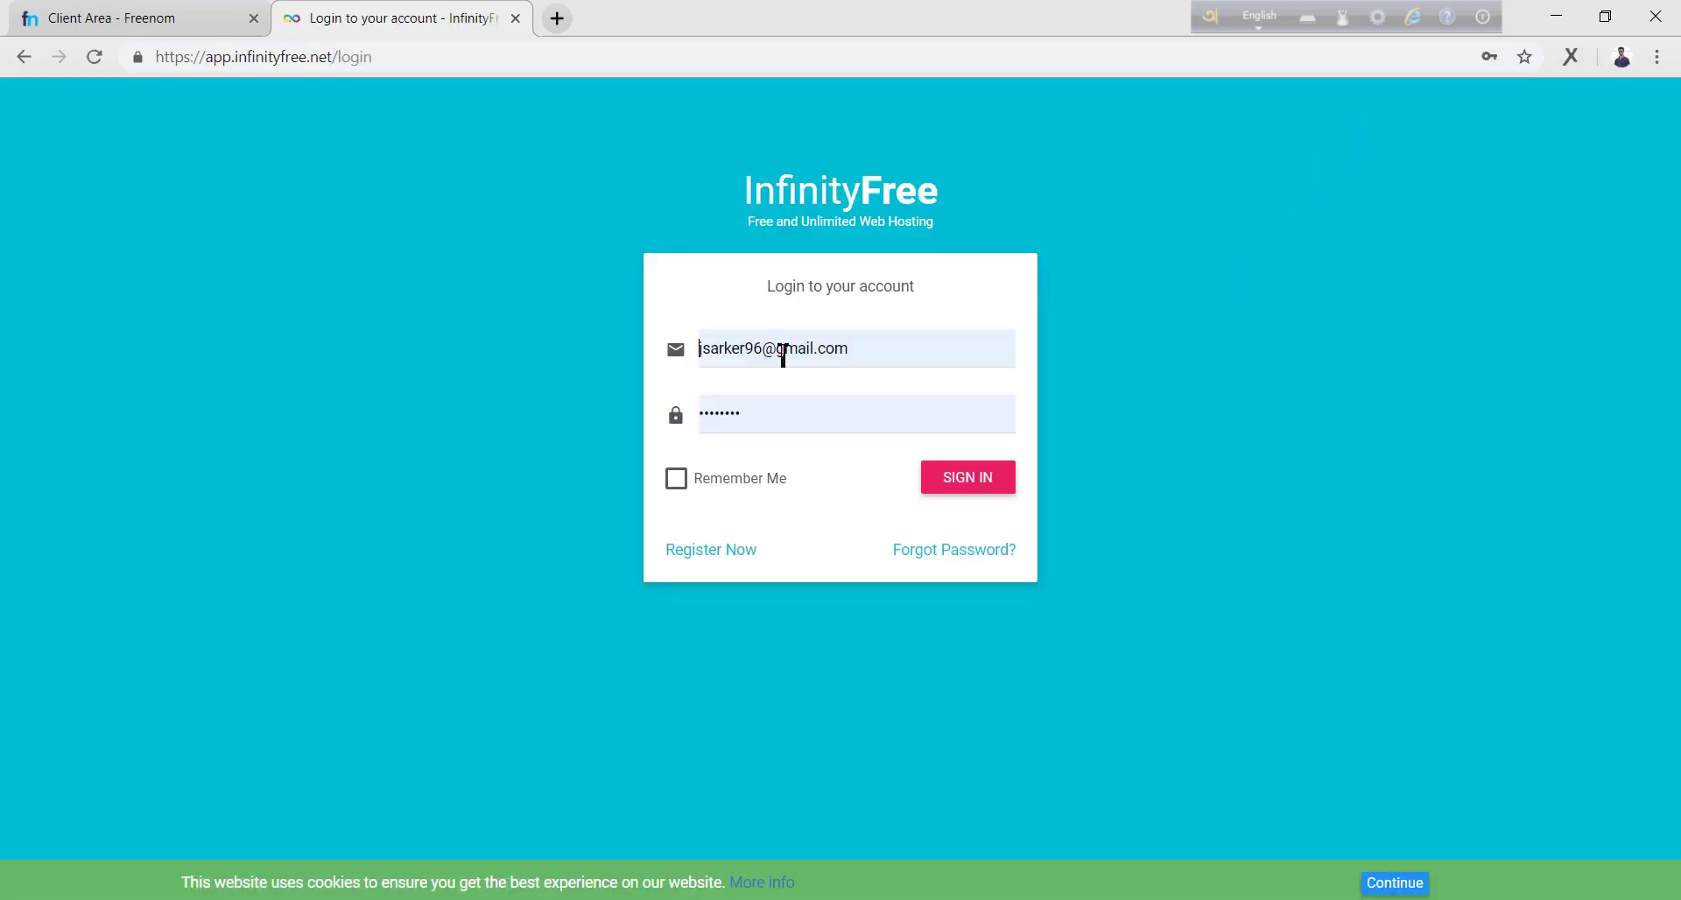
{"action": "left_click", "coordinate": [676, 479]}
{"action": "left_click", "coordinate": [990, 480]}
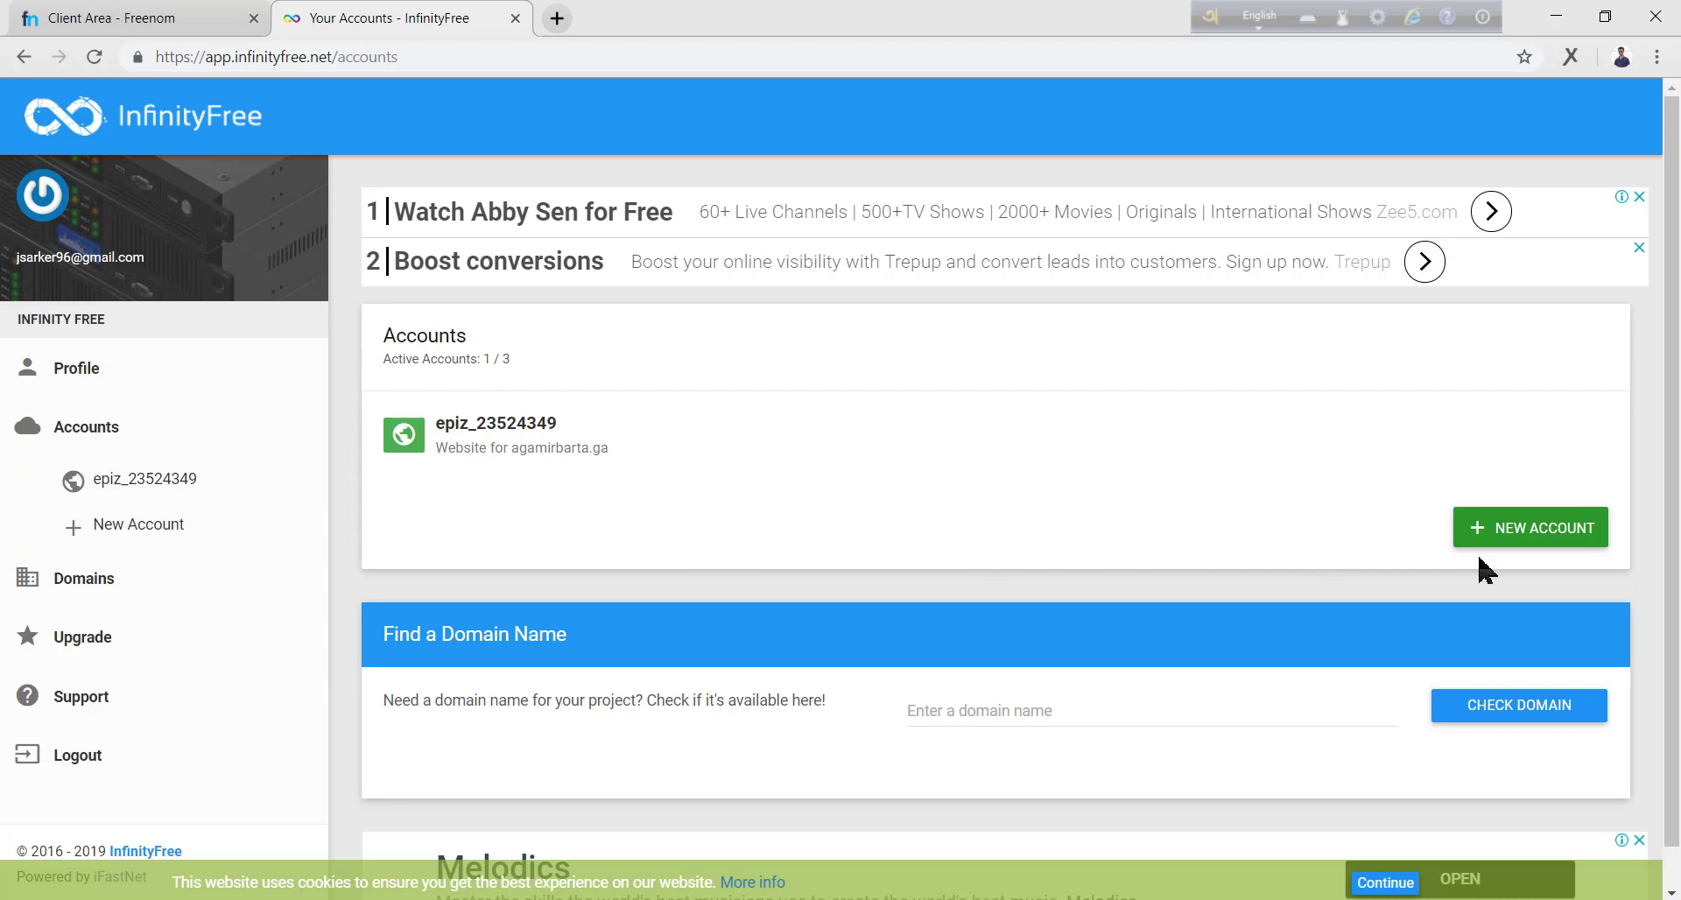
{"action": "left_click", "coordinate": [1528, 531]}
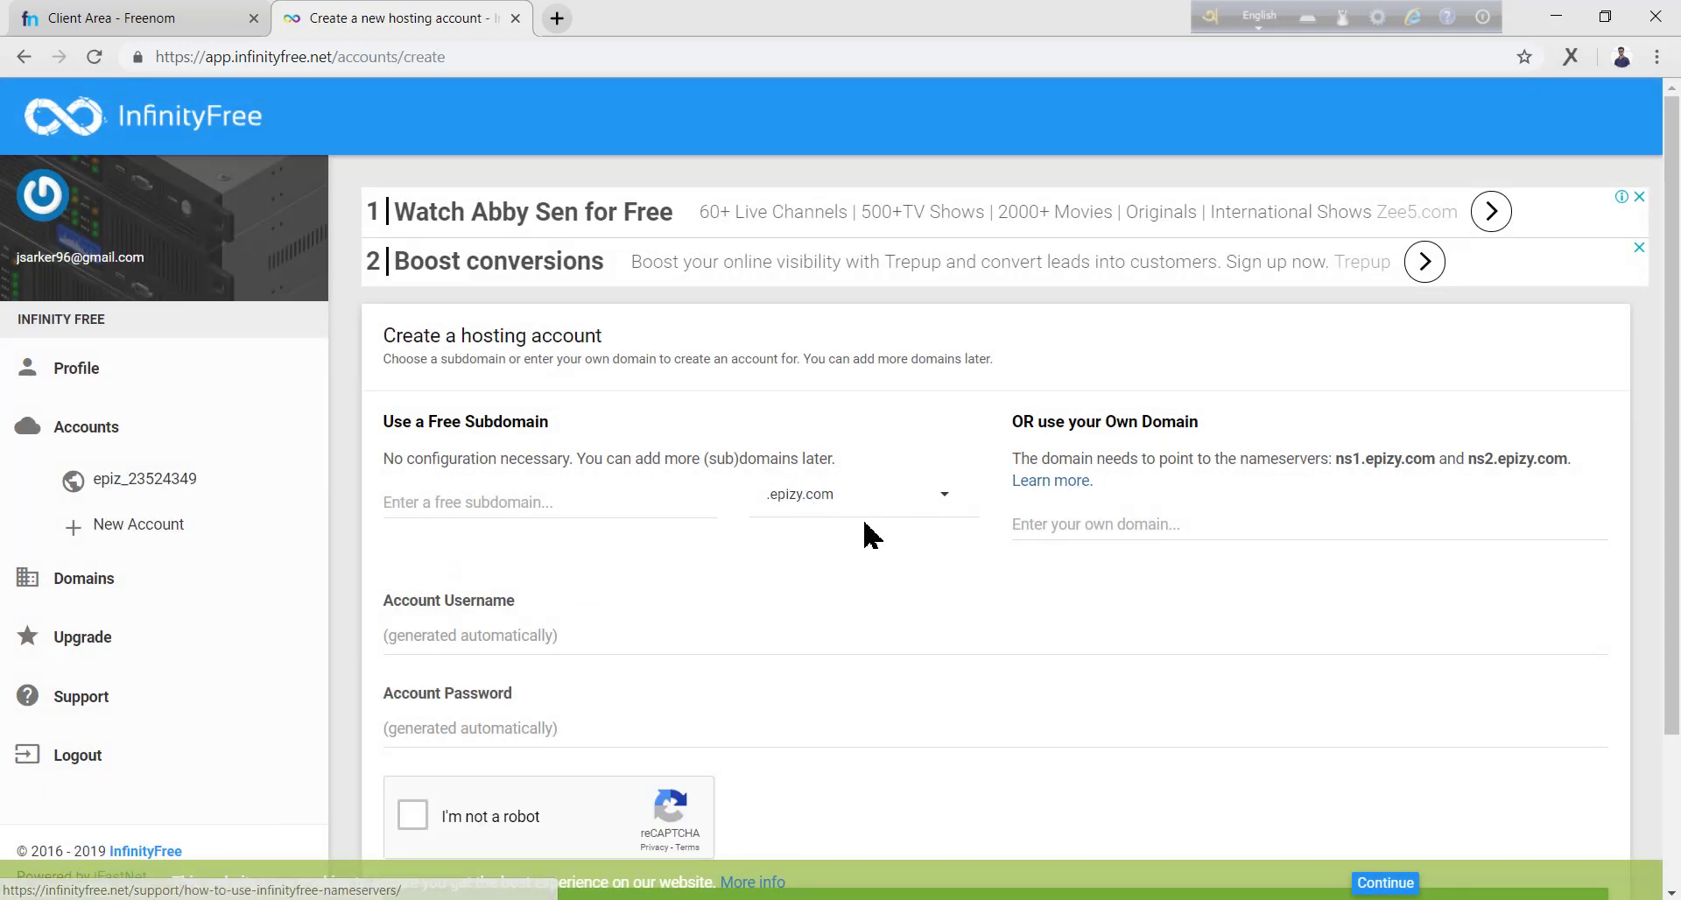
{"action": "scroll", "coordinate": [869, 535], "scroll_direction": "down", "scroll_amount": 2}
Step: Copy agamirbarta.cf from the Freenom domain list and paste it as the own domain in the InfinityFree hosting account form
{"action": "left_click", "coordinate": [131, 18]}
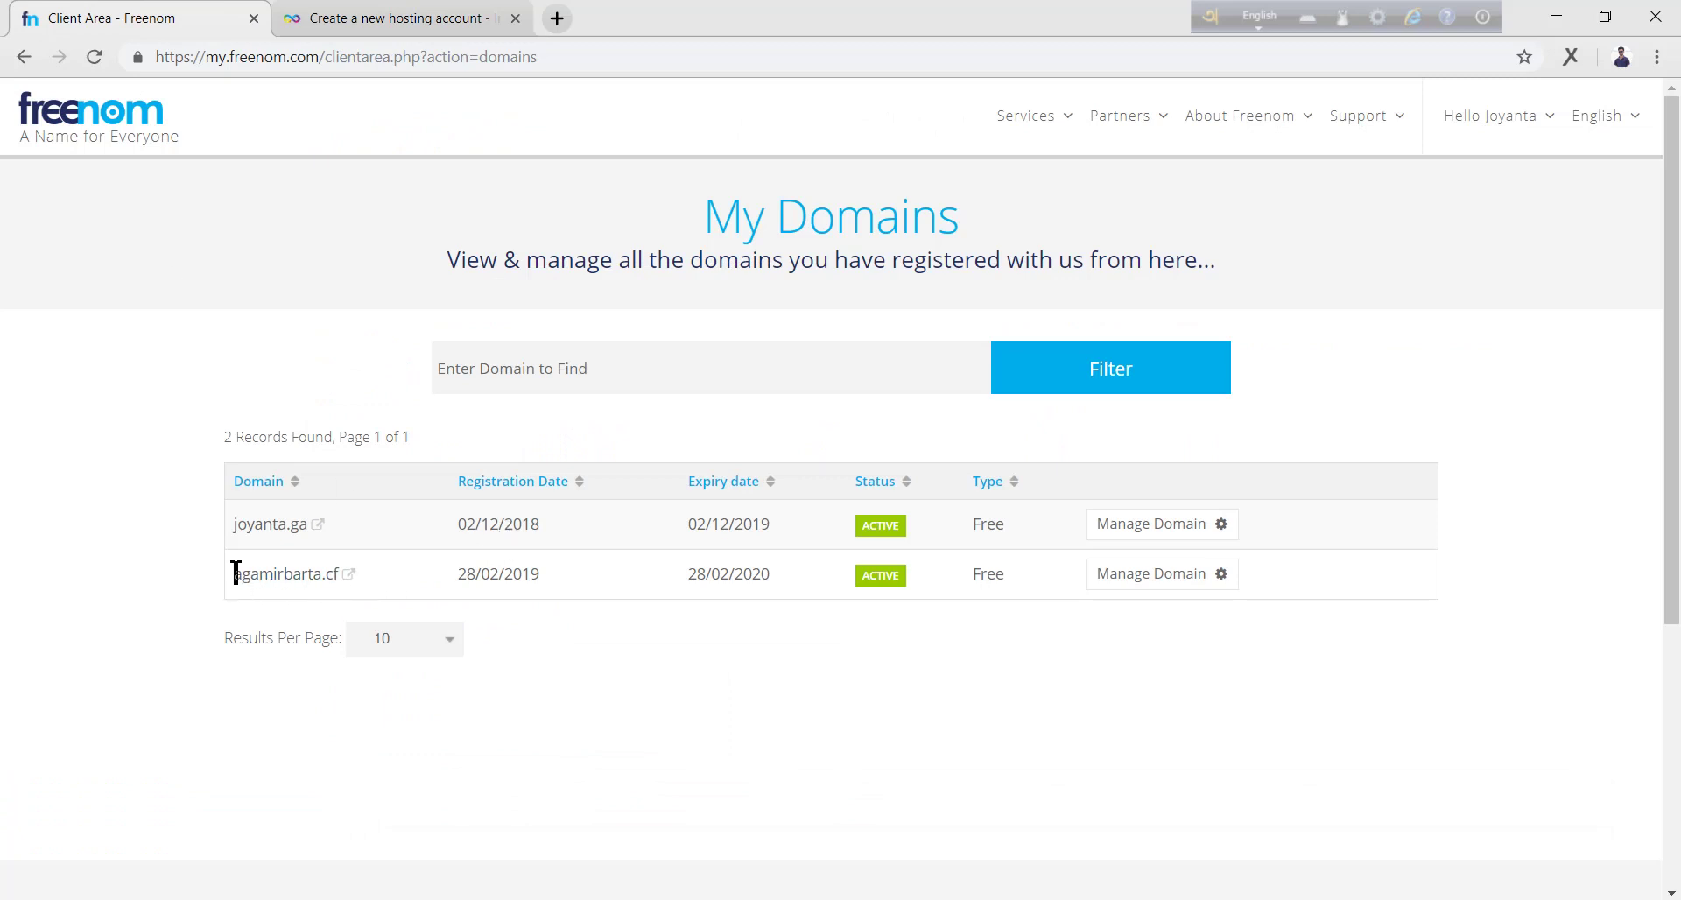
{"action": "left_click_drag", "start_coordinate": [235, 573], "coordinate": [330, 585]}
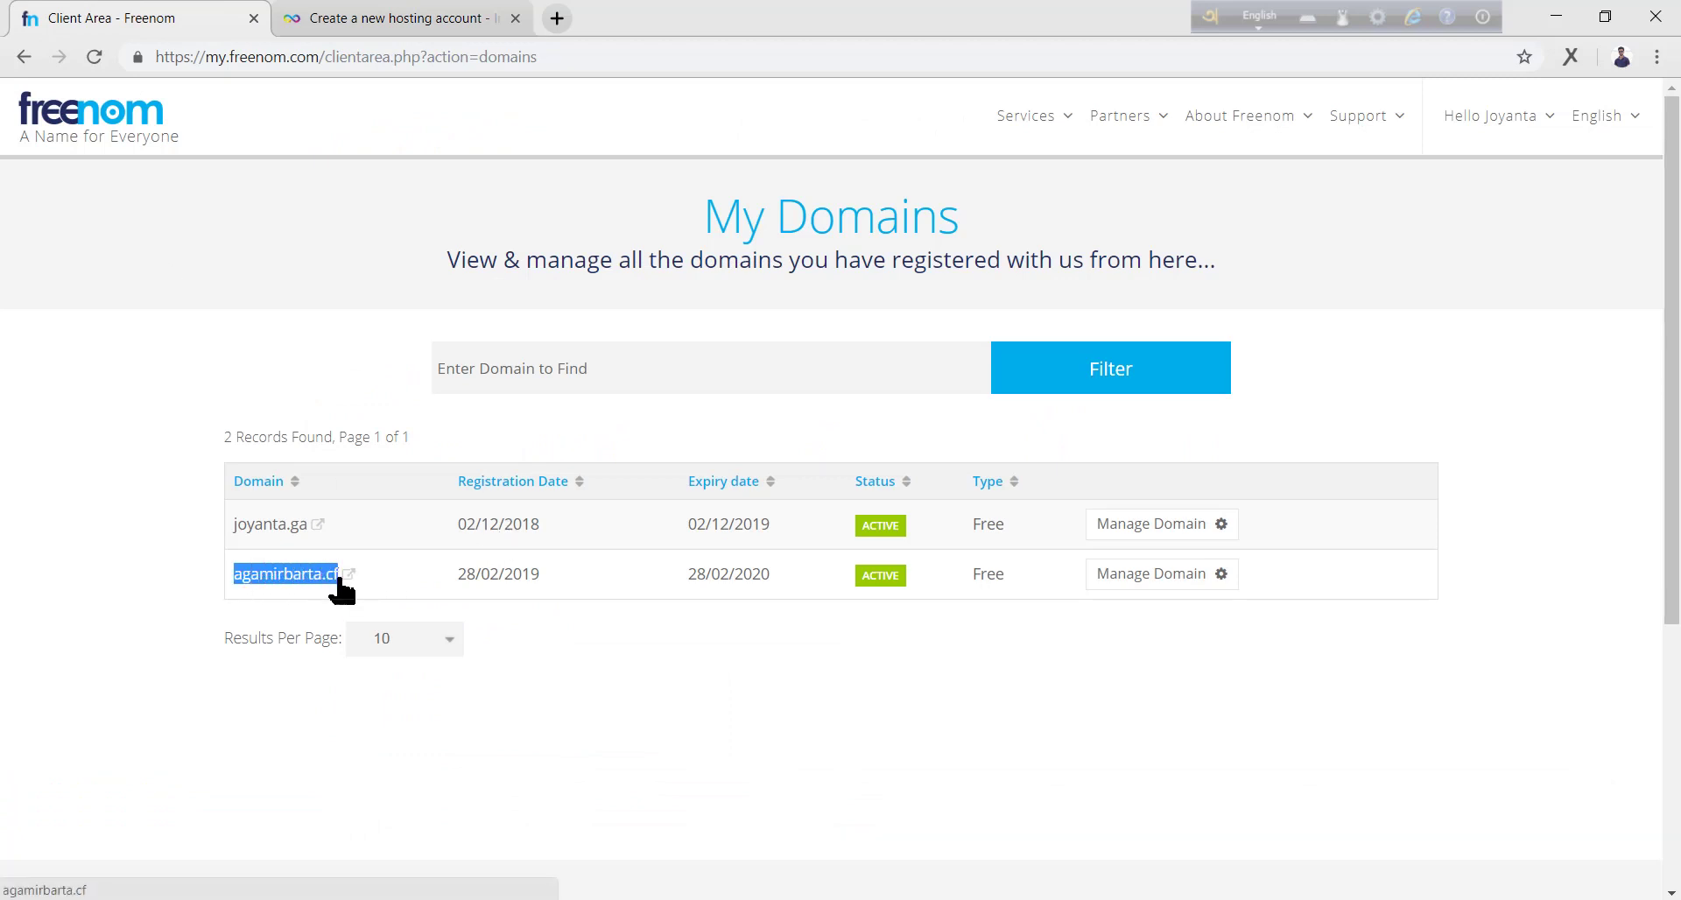
{"action": "right_click", "coordinate": [293, 570]}
{"action": "left_click", "coordinate": [350, 743]}
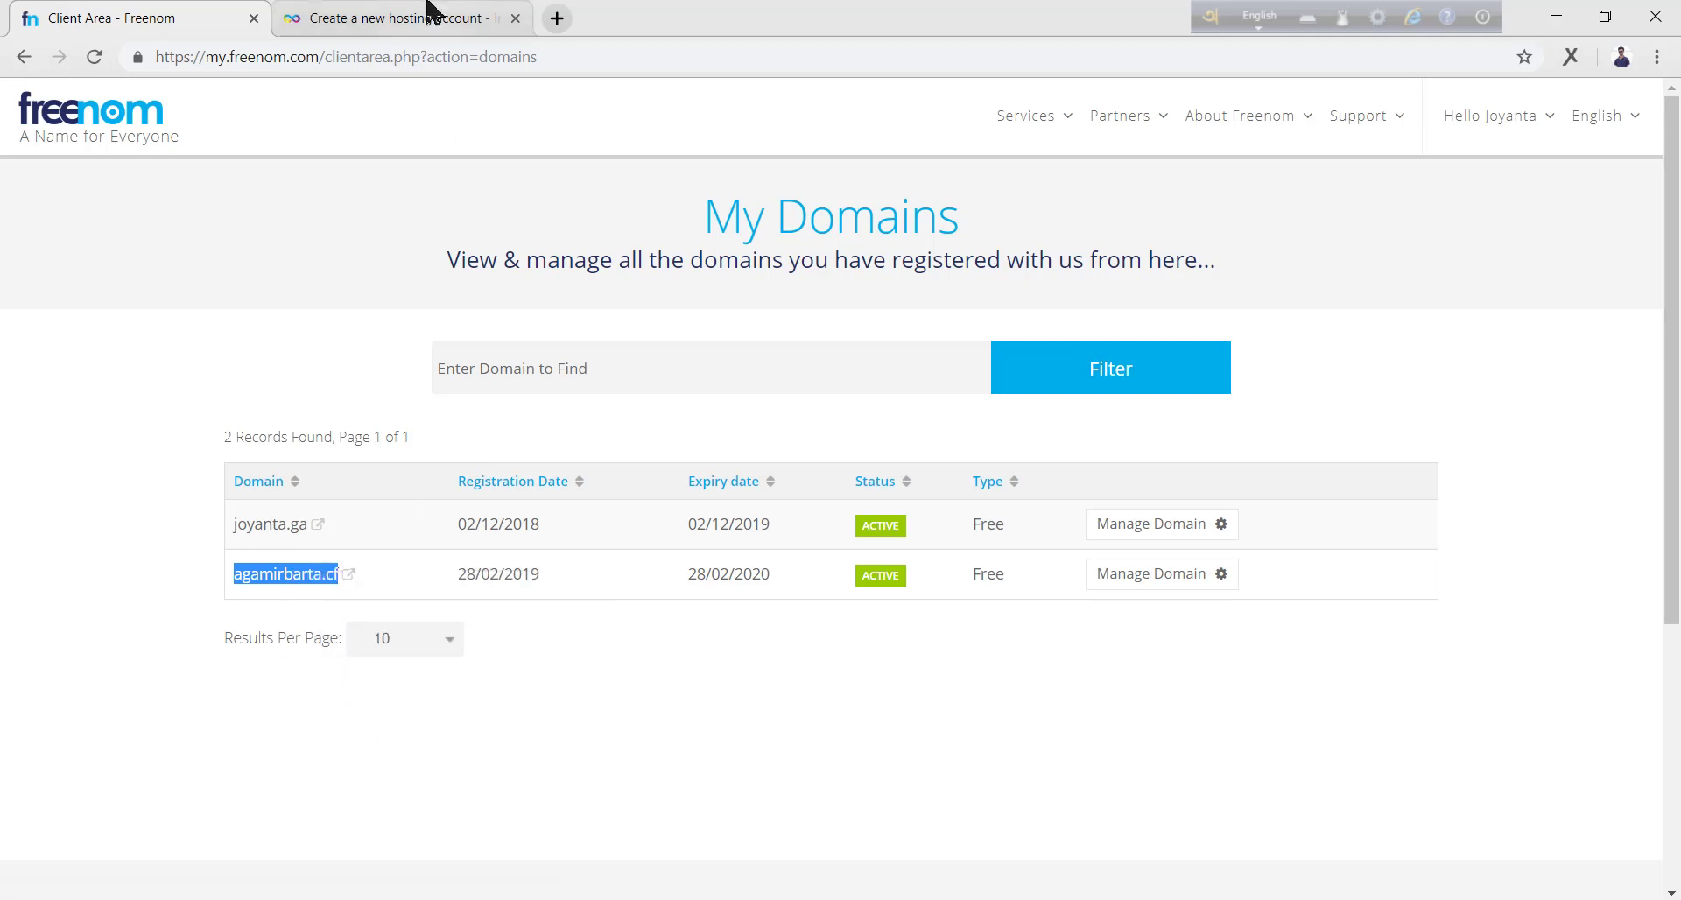
{"action": "left_click", "coordinate": [429, 14]}
{"action": "left_click", "coordinate": [1062, 418]}
{"action": "right_click", "coordinate": [1061, 416]}
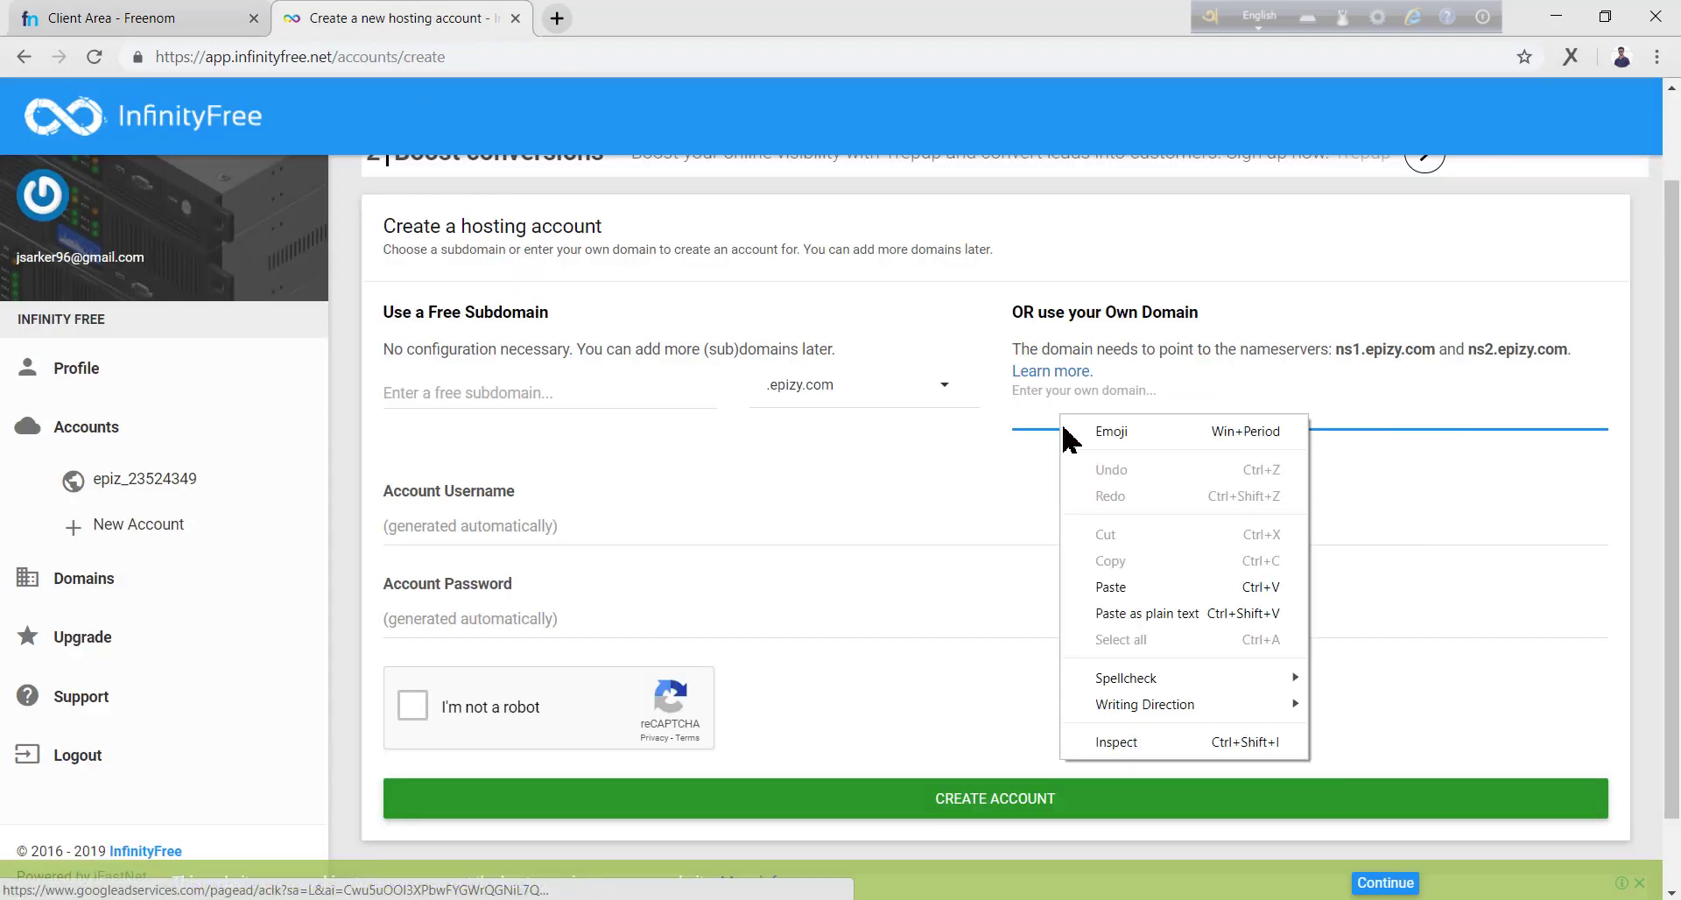
{"action": "left_click", "coordinate": [1111, 587]}
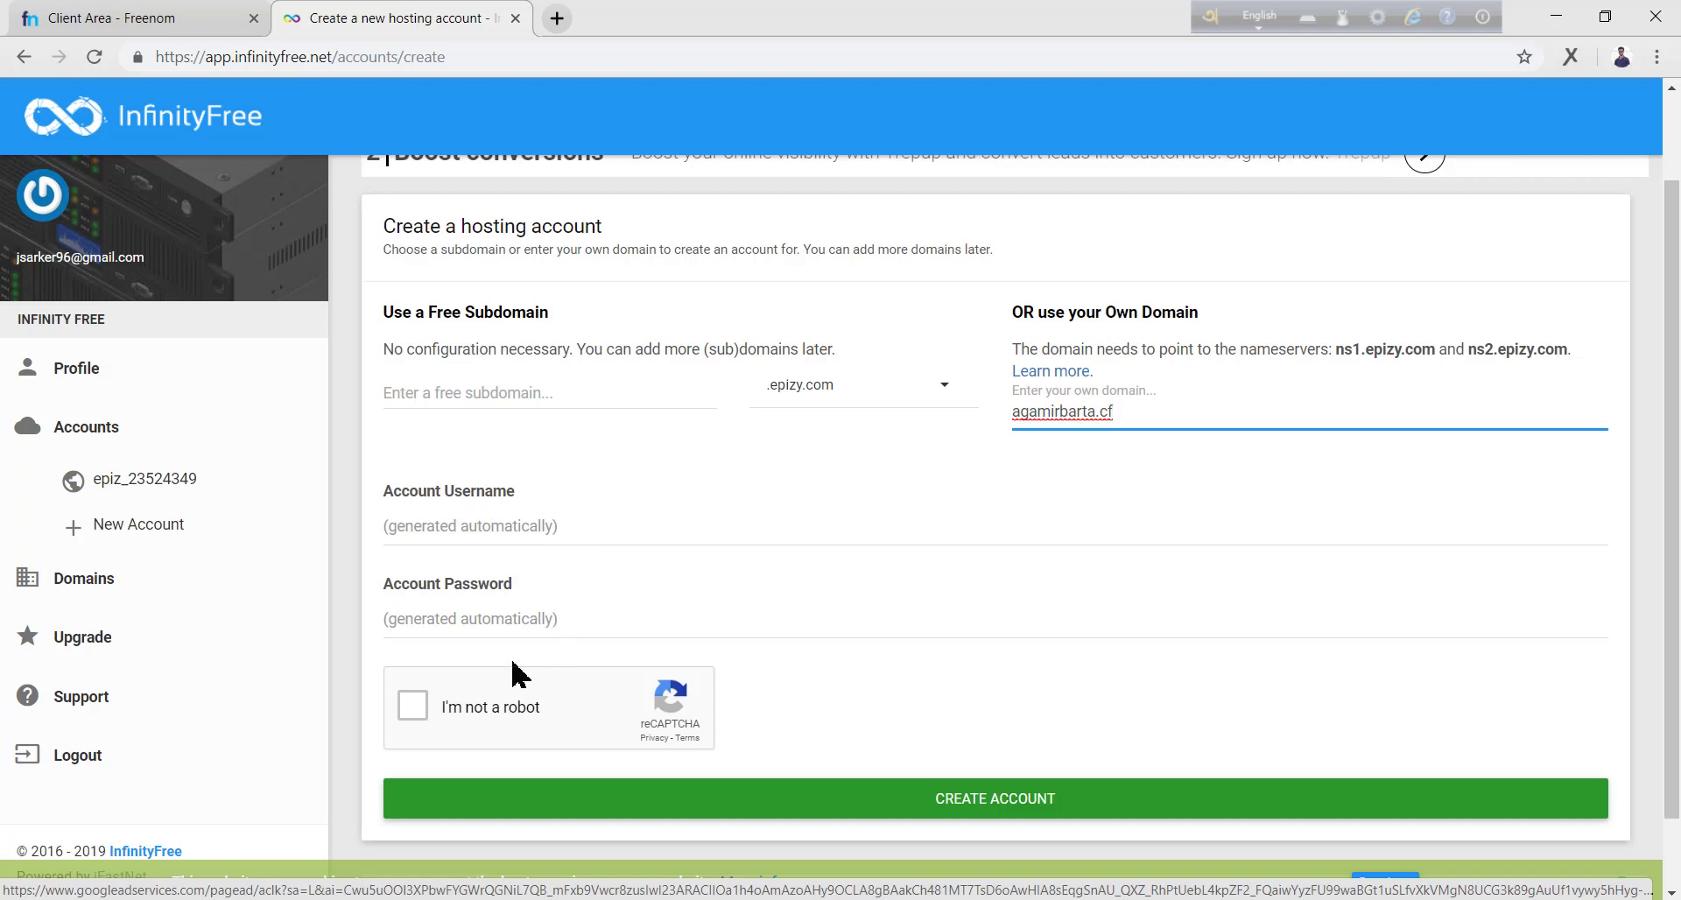
Step: Complete the reCAPTCHA by selecting all store front images and try to create the hosting account for agamirbarta.cf
{"action": "left_click", "coordinate": [403, 708]}
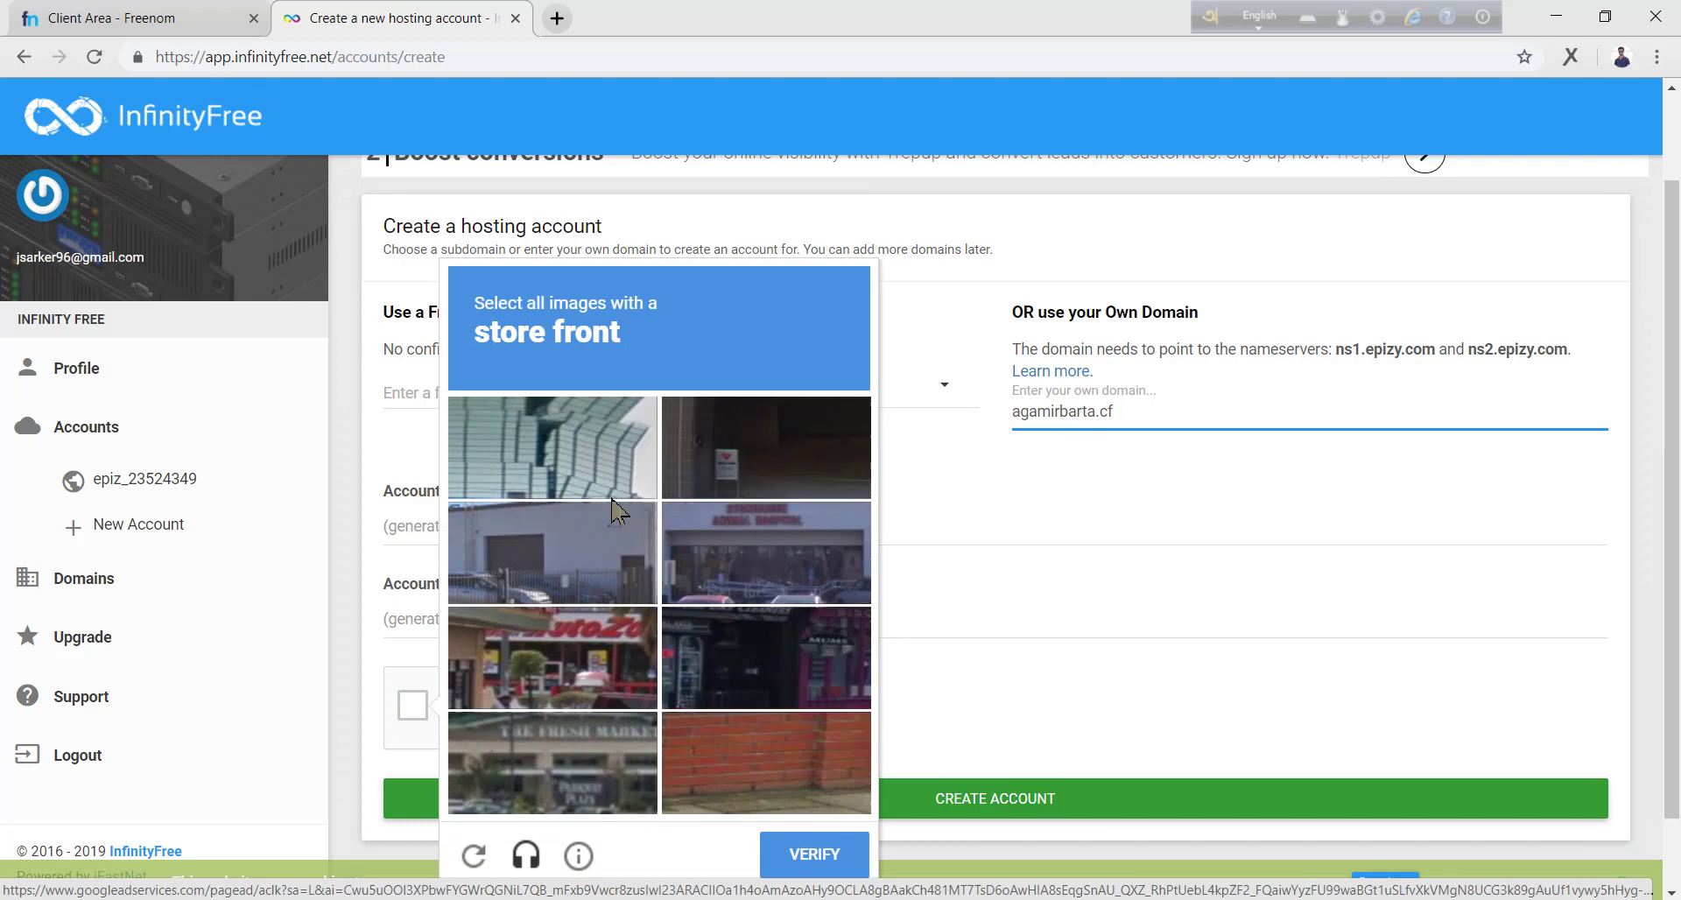
{"action": "left_click", "coordinate": [770, 552]}
{"action": "left_click", "coordinate": [613, 626]}
{"action": "left_click", "coordinate": [585, 775]}
{"action": "left_click", "coordinate": [788, 675]}
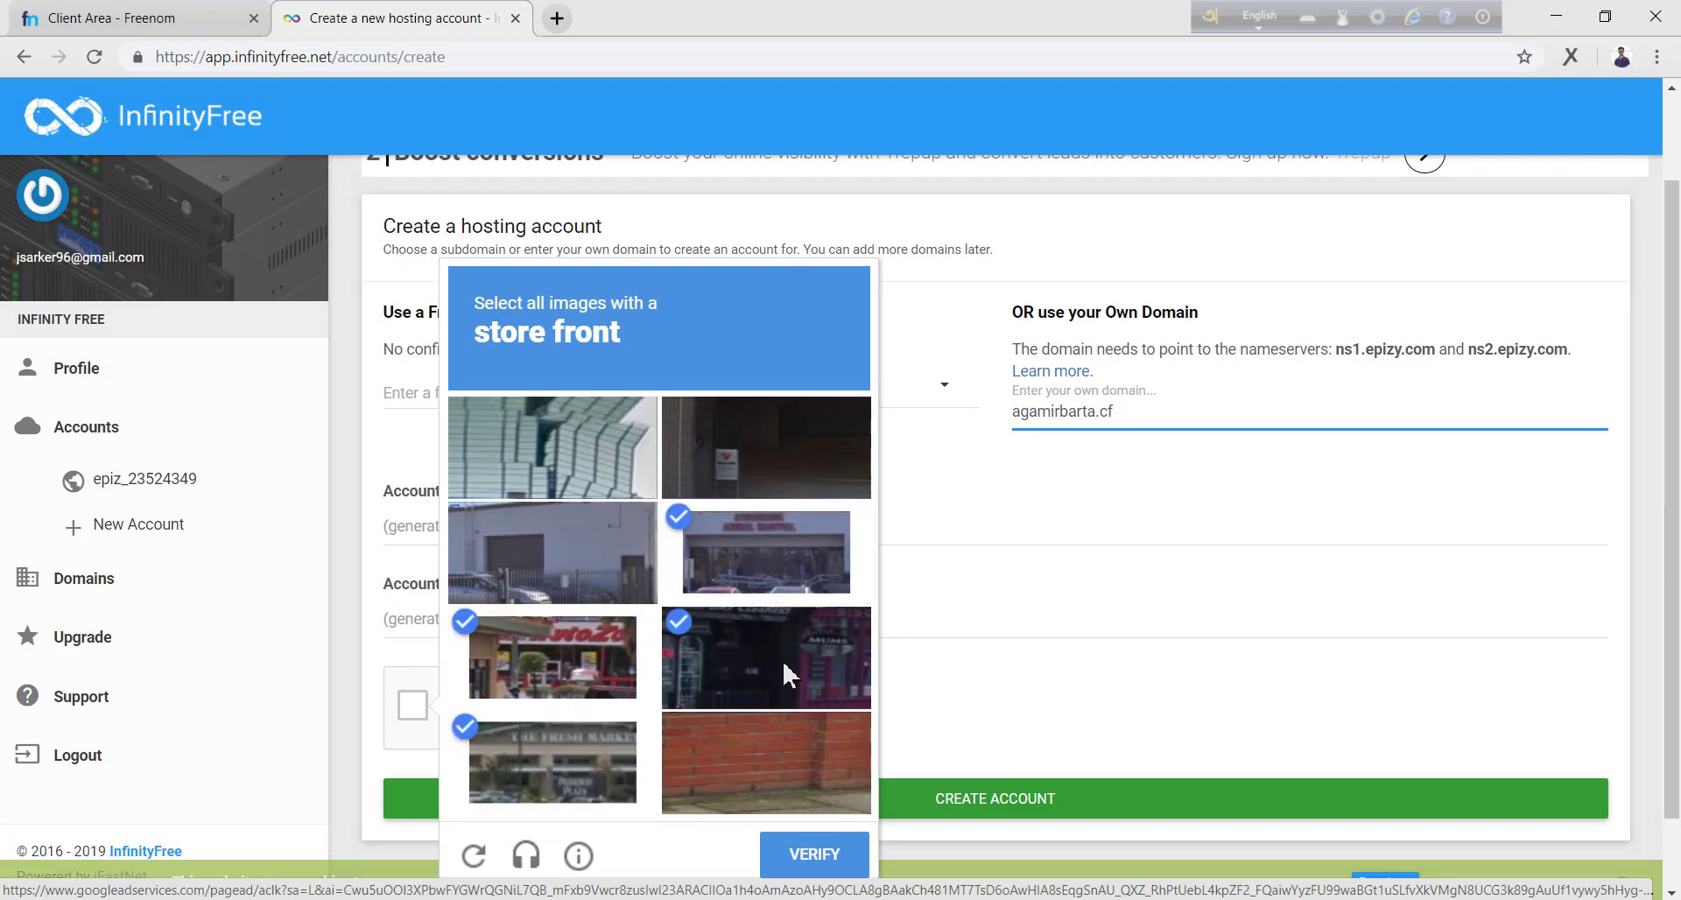
{"action": "left_click", "coordinate": [819, 856]}
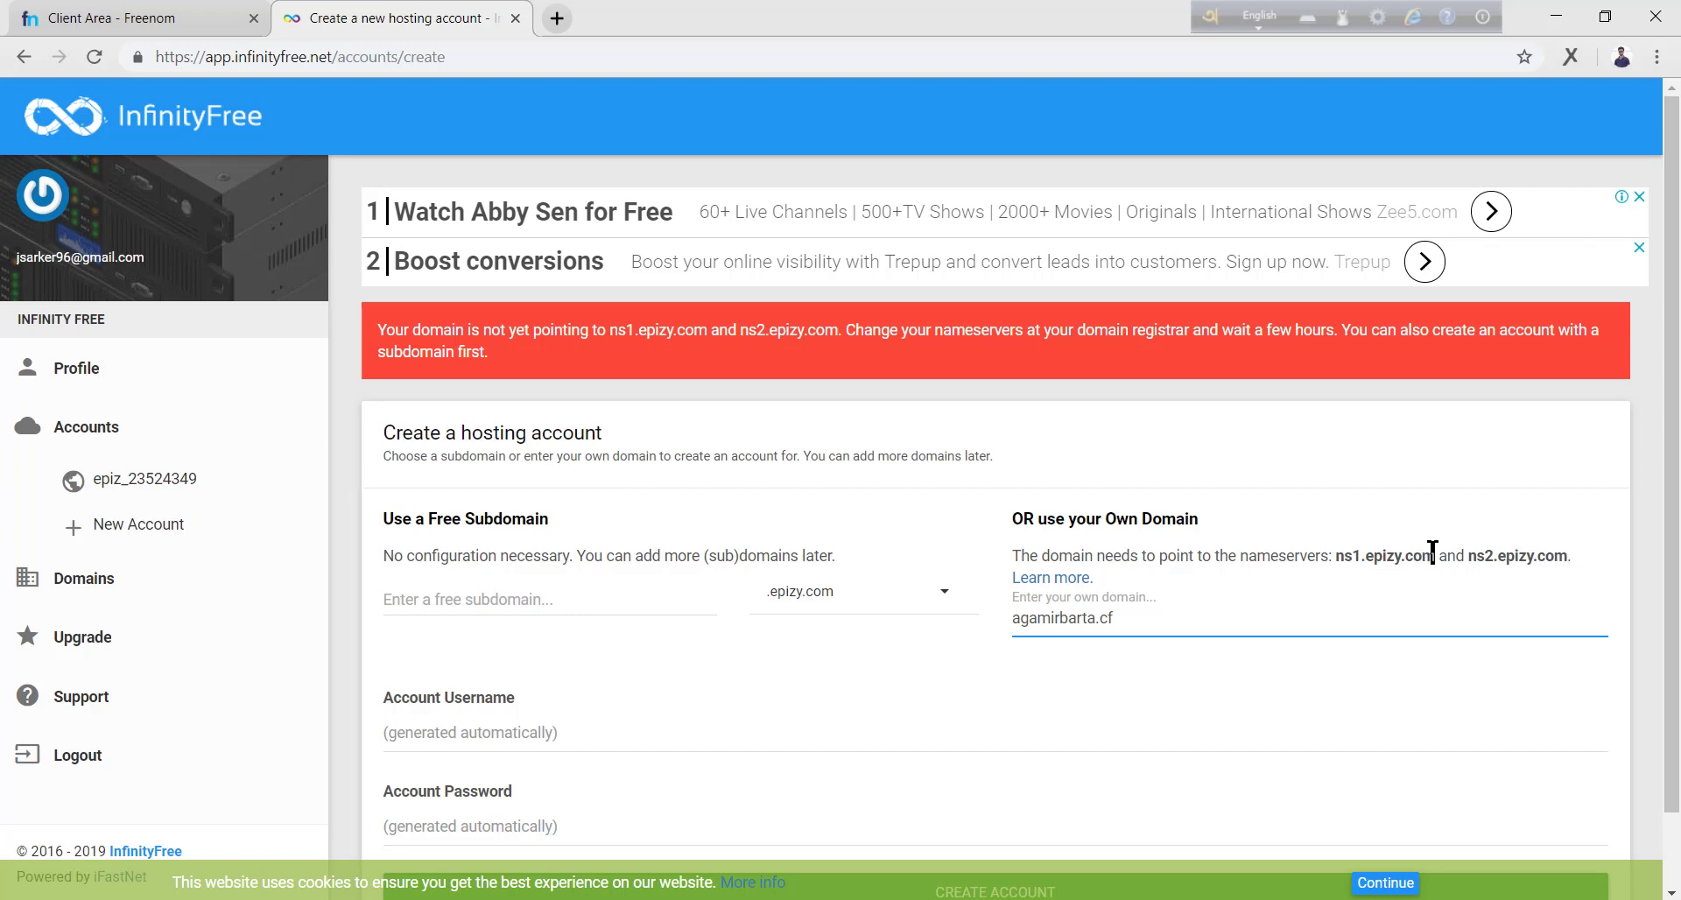
Step: Copy the nameserver ns1.epizy.com, switch to Freenom and open the nameserver settings of agamirbarta.cf
{"action": "double_click", "coordinate": [1384, 552]}
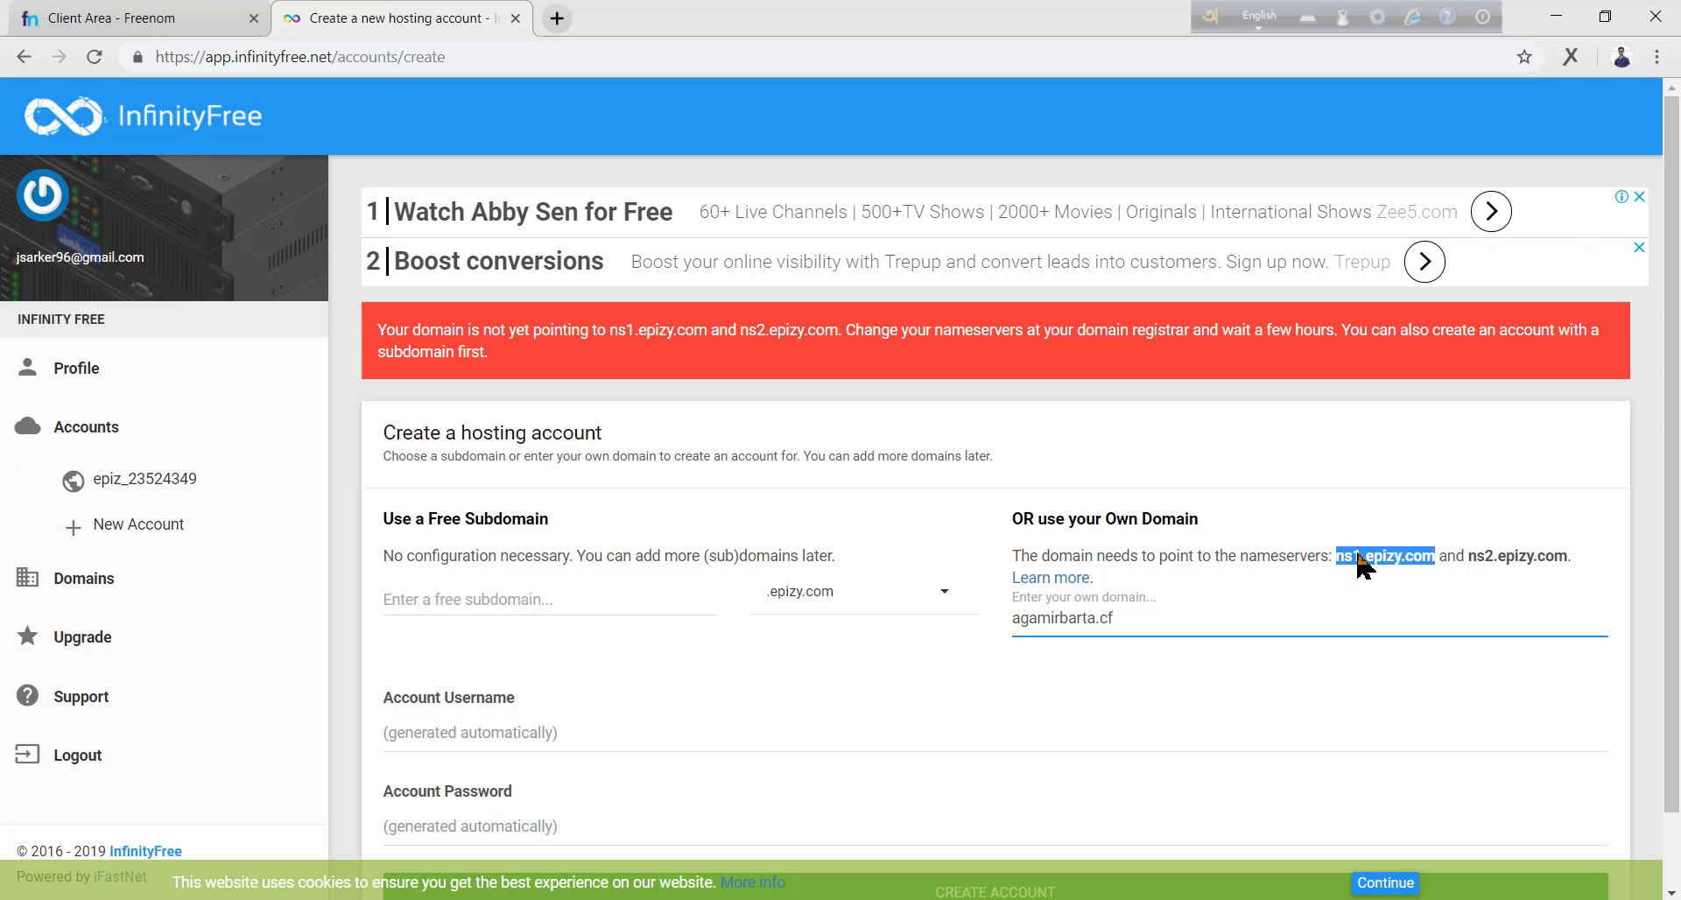
{"action": "right_click", "coordinate": [1377, 557]}
{"action": "left_click", "coordinate": [1385, 568]}
{"action": "left_click", "coordinate": [210, 18]}
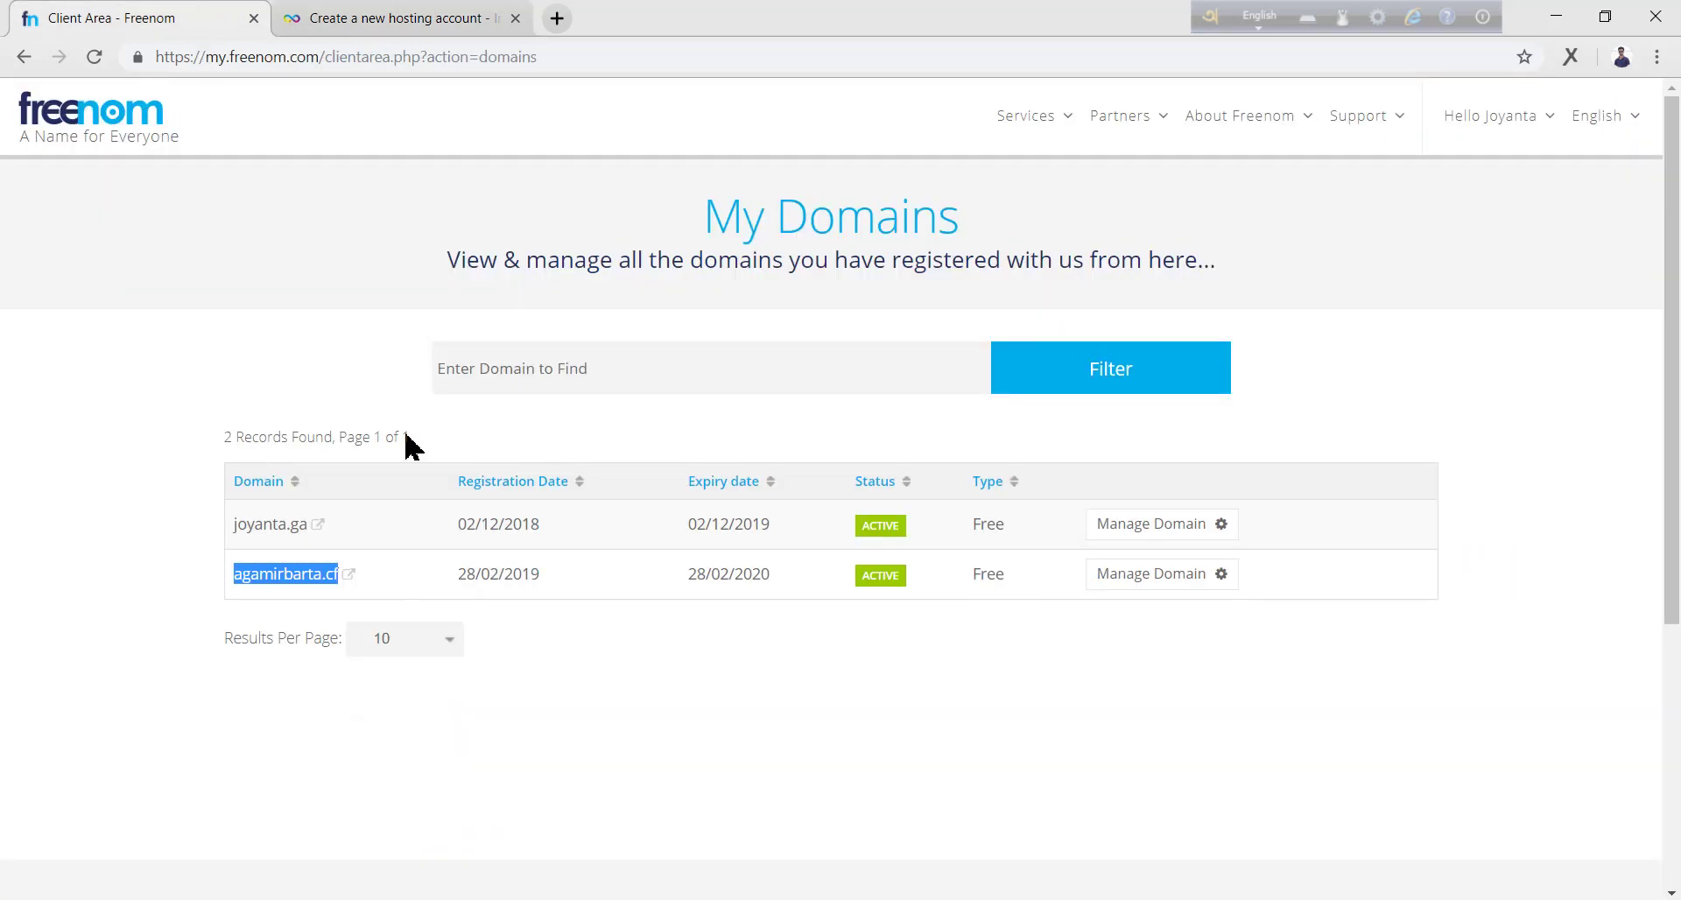
{"action": "left_click", "coordinate": [1156, 581]}
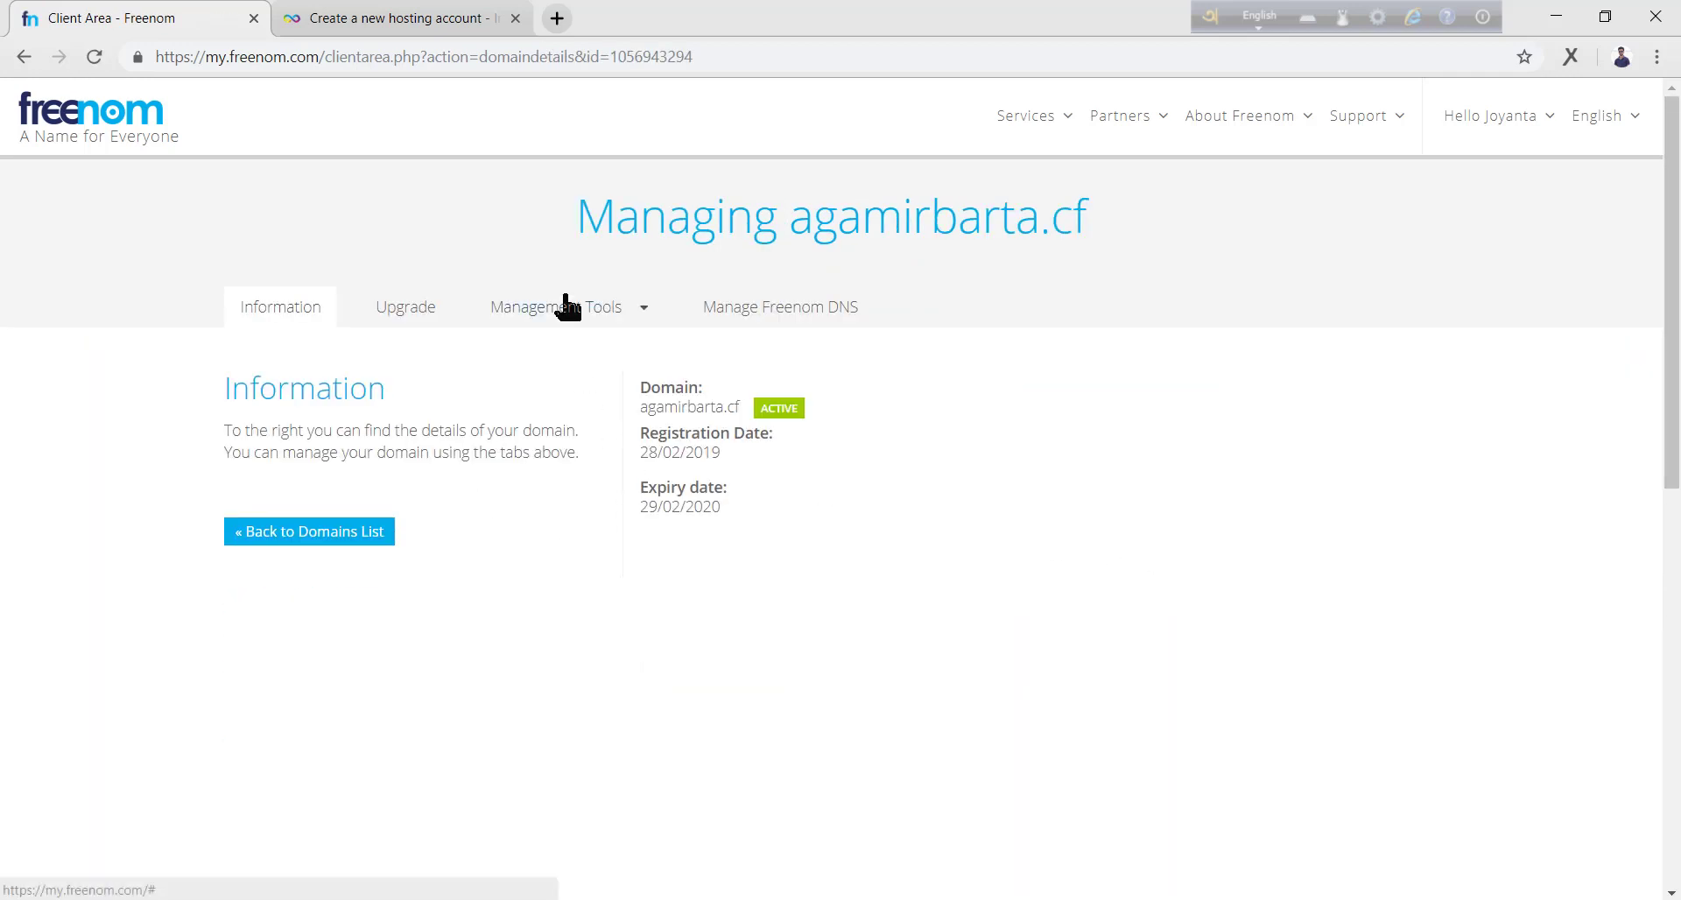
{"action": "left_click", "coordinate": [566, 303]}
{"action": "left_click", "coordinate": [563, 346]}
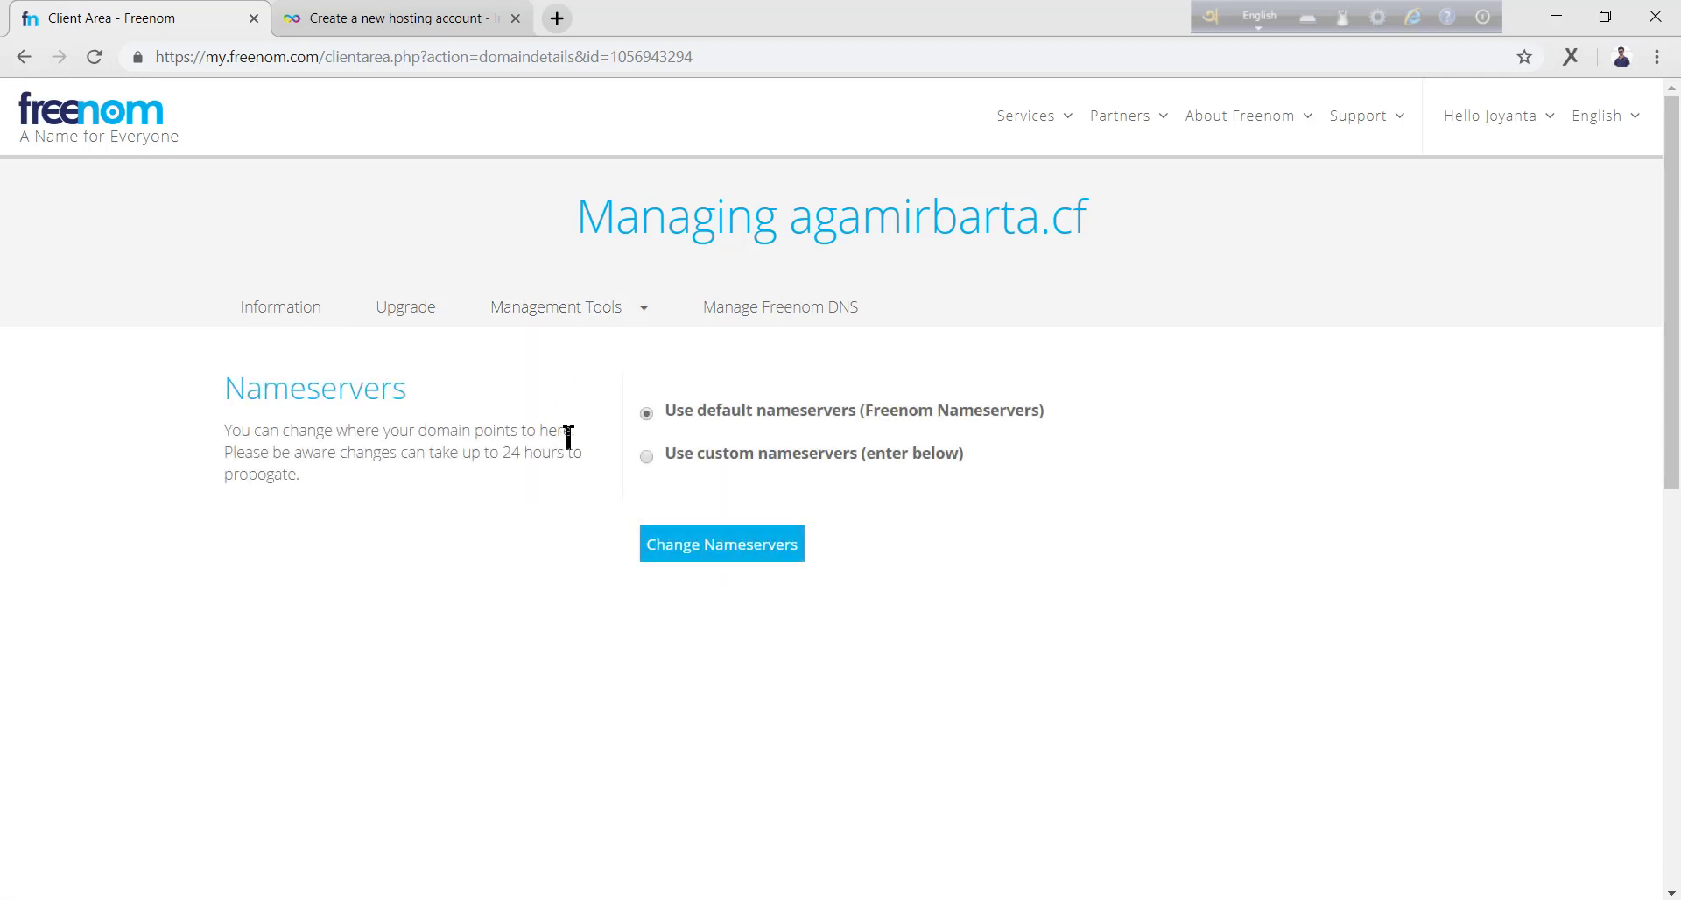
Step: Choose custom nameservers for agamirbarta.cf and set the first two to NS1.EPIZY.COM and NS2.EPIZY.COM
{"action": "left_click", "coordinate": [646, 458]}
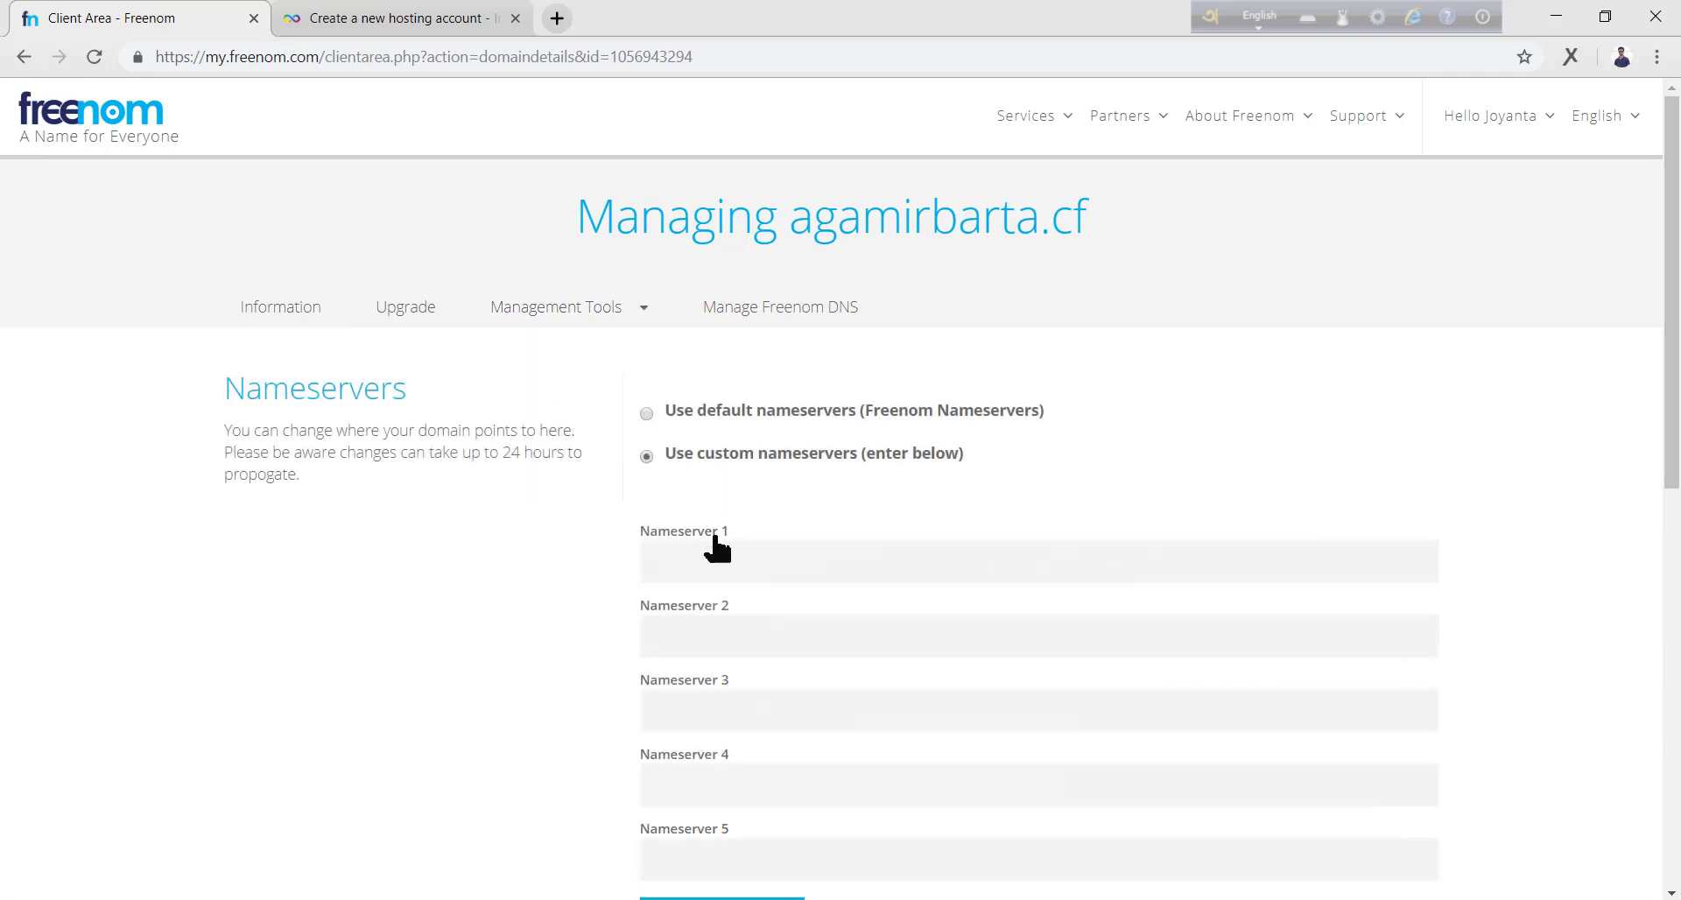
{"action": "left_click", "coordinate": [722, 567]}
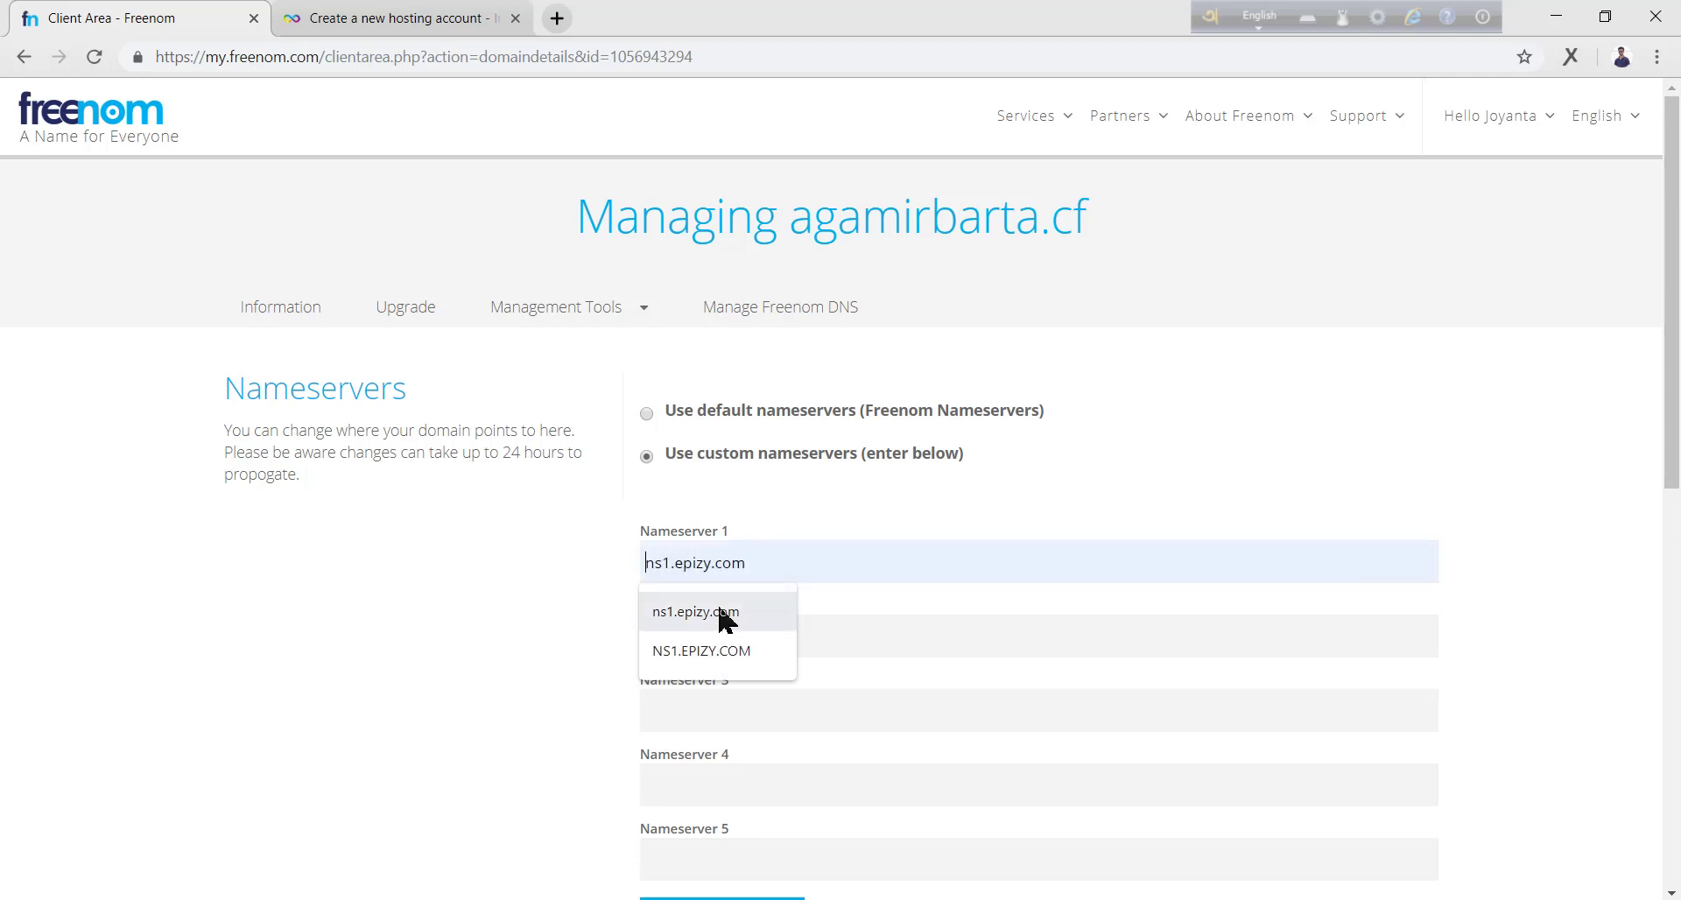
{"action": "left_click", "coordinate": [715, 651]}
{"action": "left_click", "coordinate": [717, 639]}
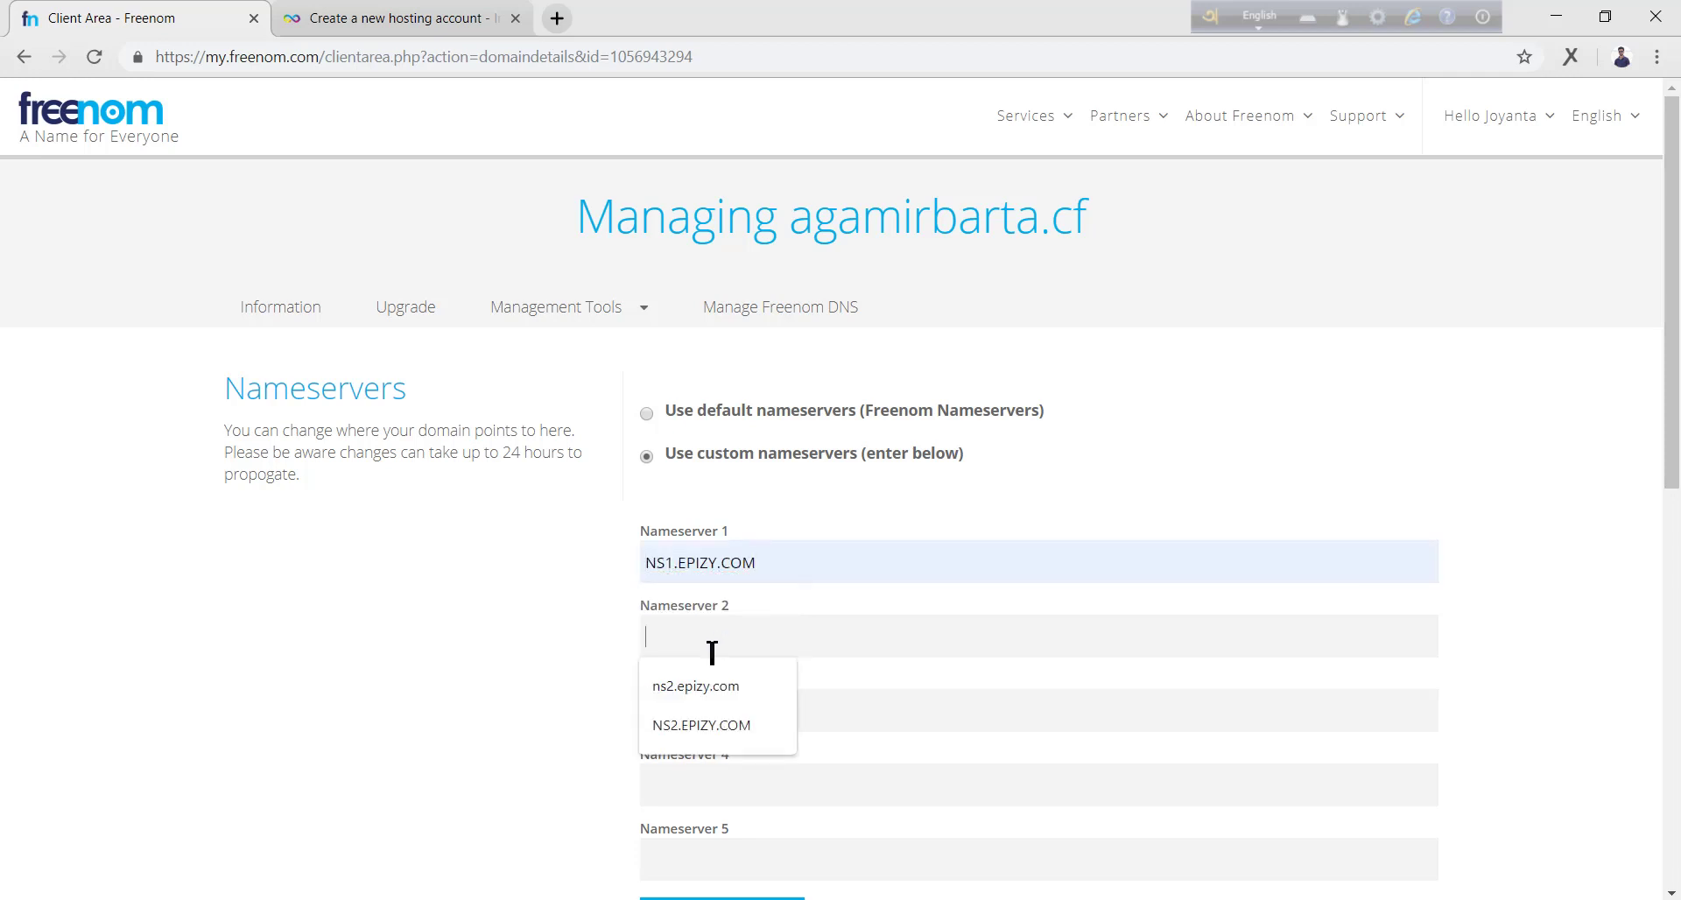
{"action": "left_click", "coordinate": [709, 714]}
Step: Set nameservers 3, 4 and 5 to ns3.epizy.com, ns4.epizy.com and ns5.epizy.com
{"action": "scroll", "coordinate": [569, 588], "scroll_direction": "down", "scroll_amount": 1}
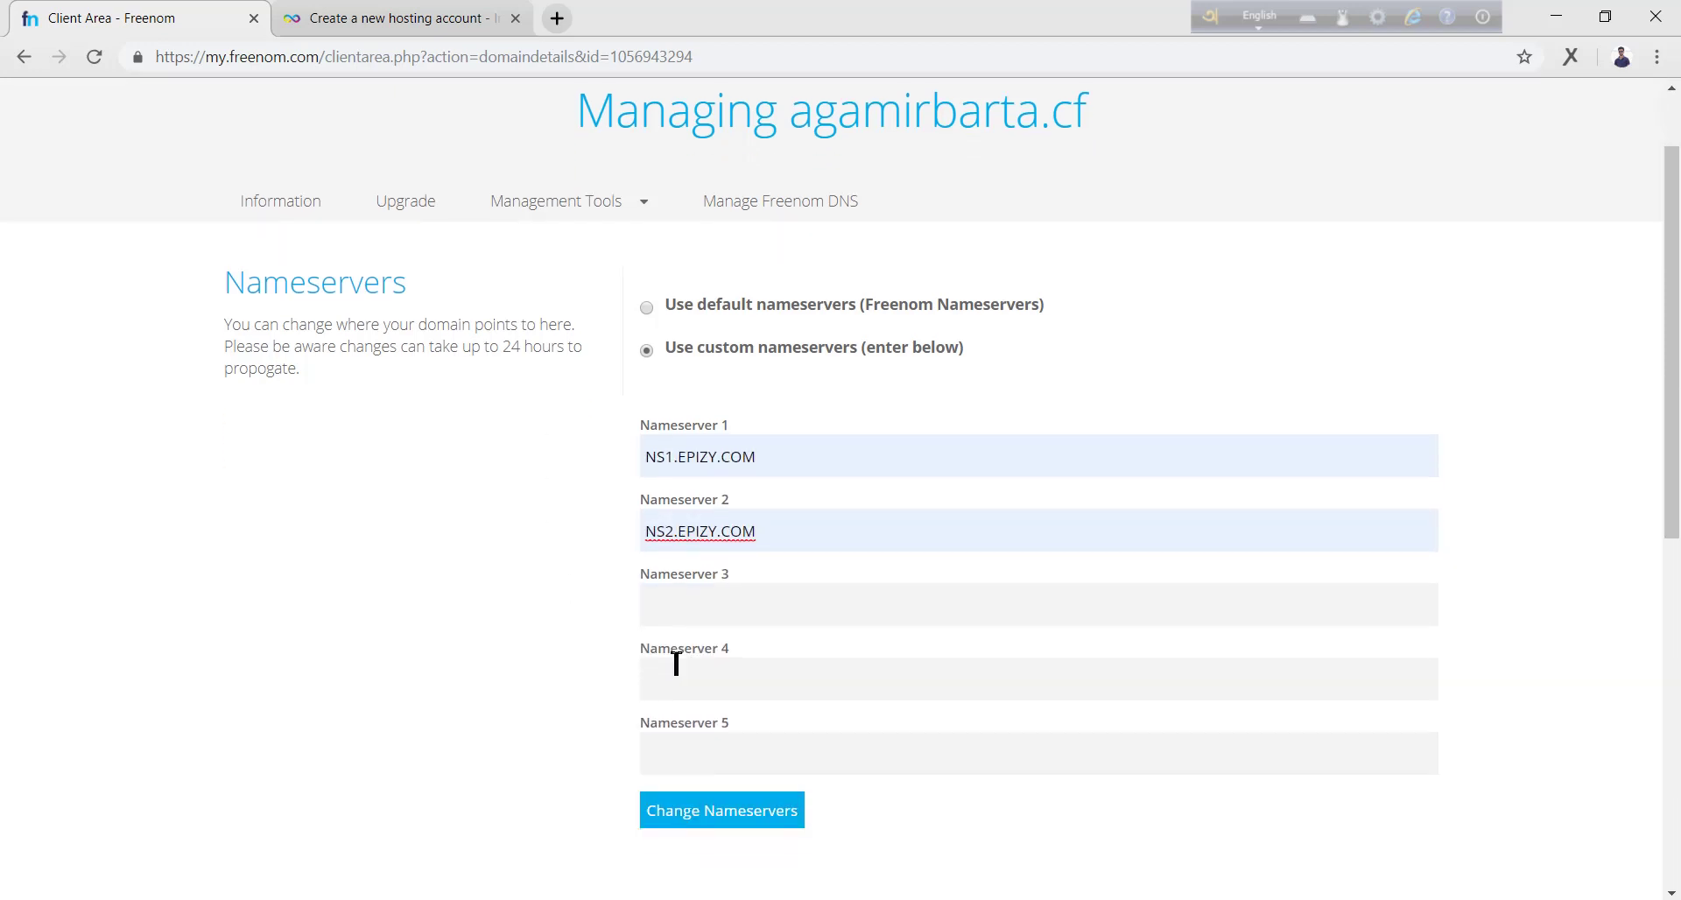
{"action": "left_click", "coordinate": [695, 601]}
{"action": "left_click", "coordinate": [698, 652]}
{"action": "left_click", "coordinate": [698, 670]}
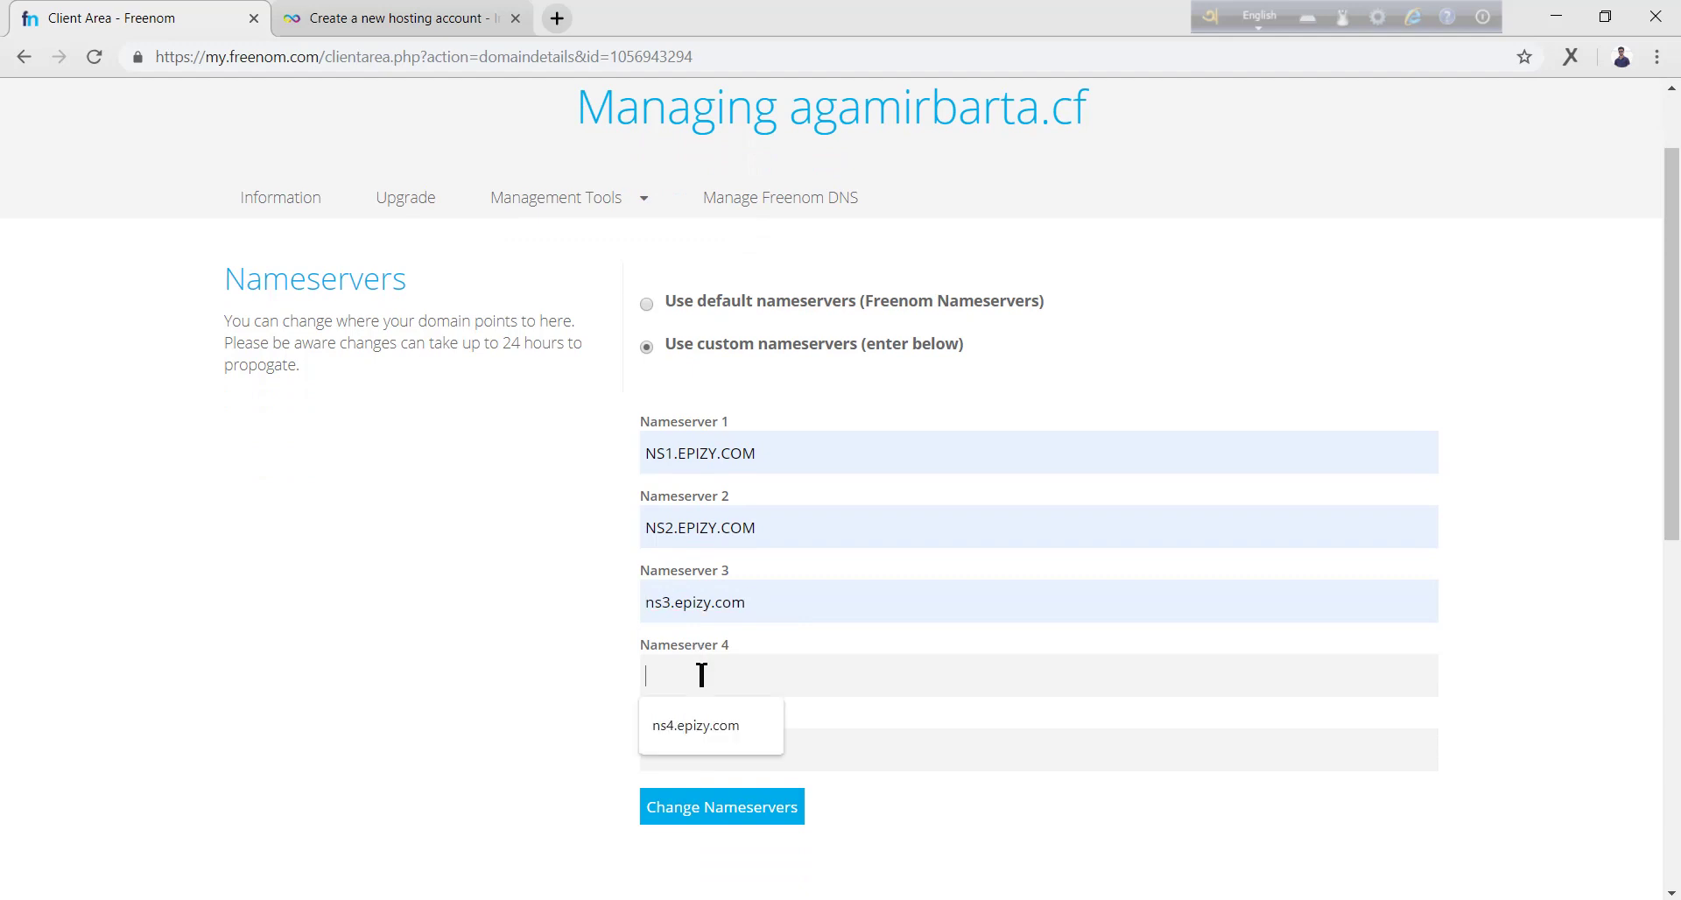
{"action": "left_click", "coordinate": [711, 725]}
{"action": "left_click", "coordinate": [709, 755]}
{"action": "left_click", "coordinate": [718, 798]}
Step: Check the required nameservers on InfinityFree, return to Freenom and save the nameserver changes
{"action": "left_click", "coordinate": [403, 19]}
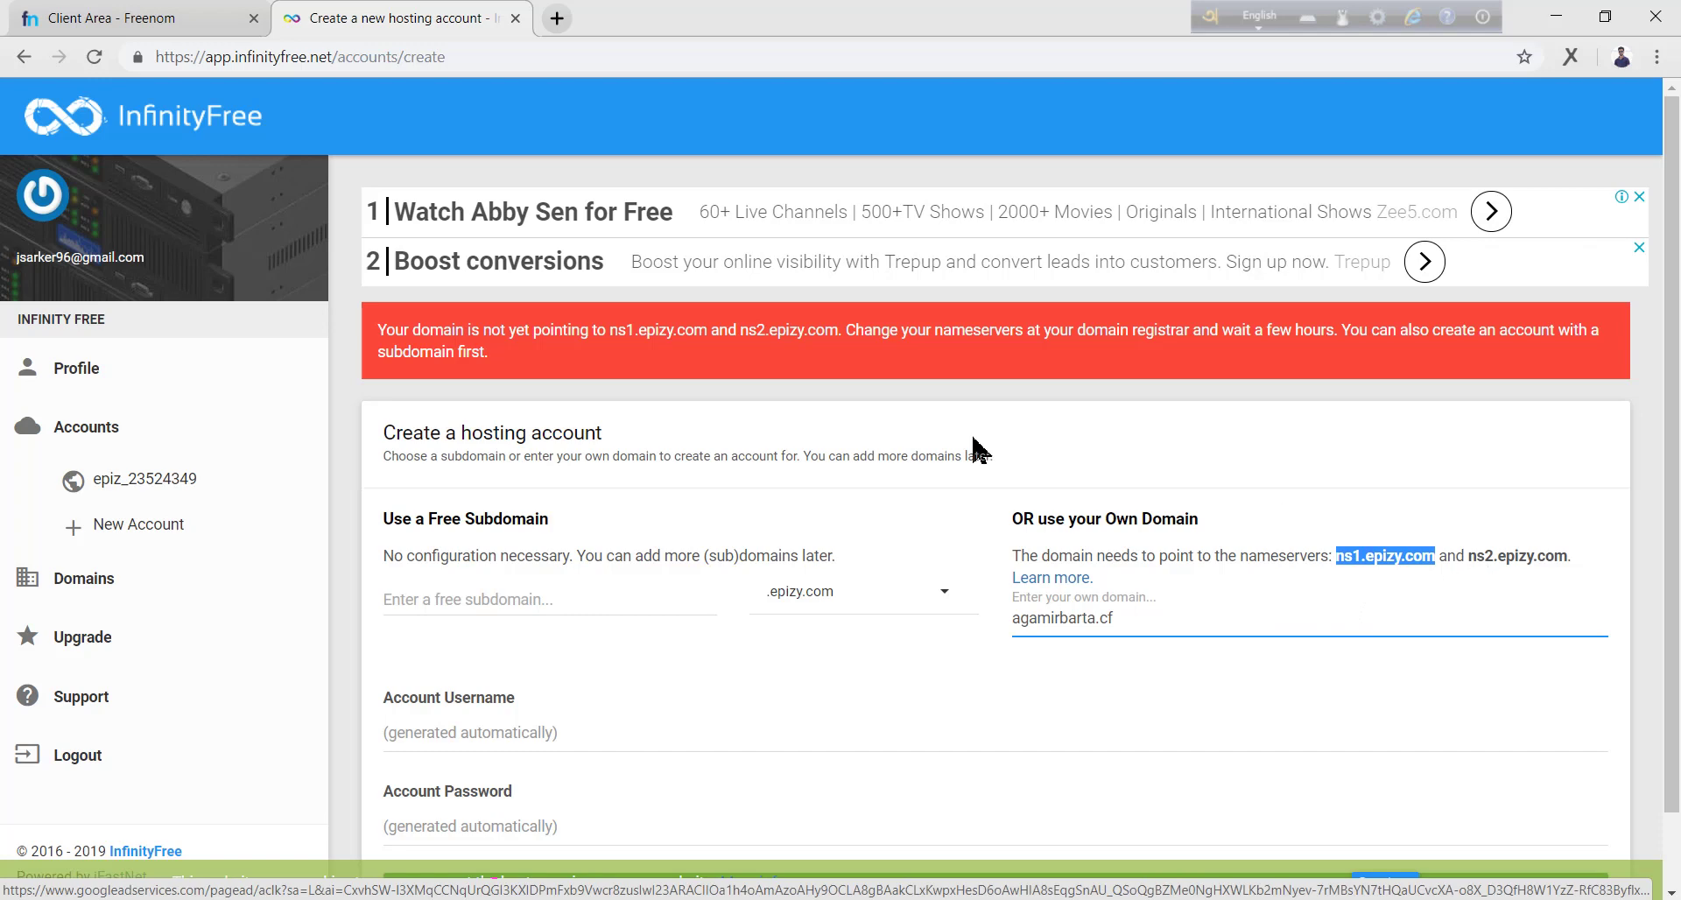
{"action": "left_click", "coordinate": [53, 16]}
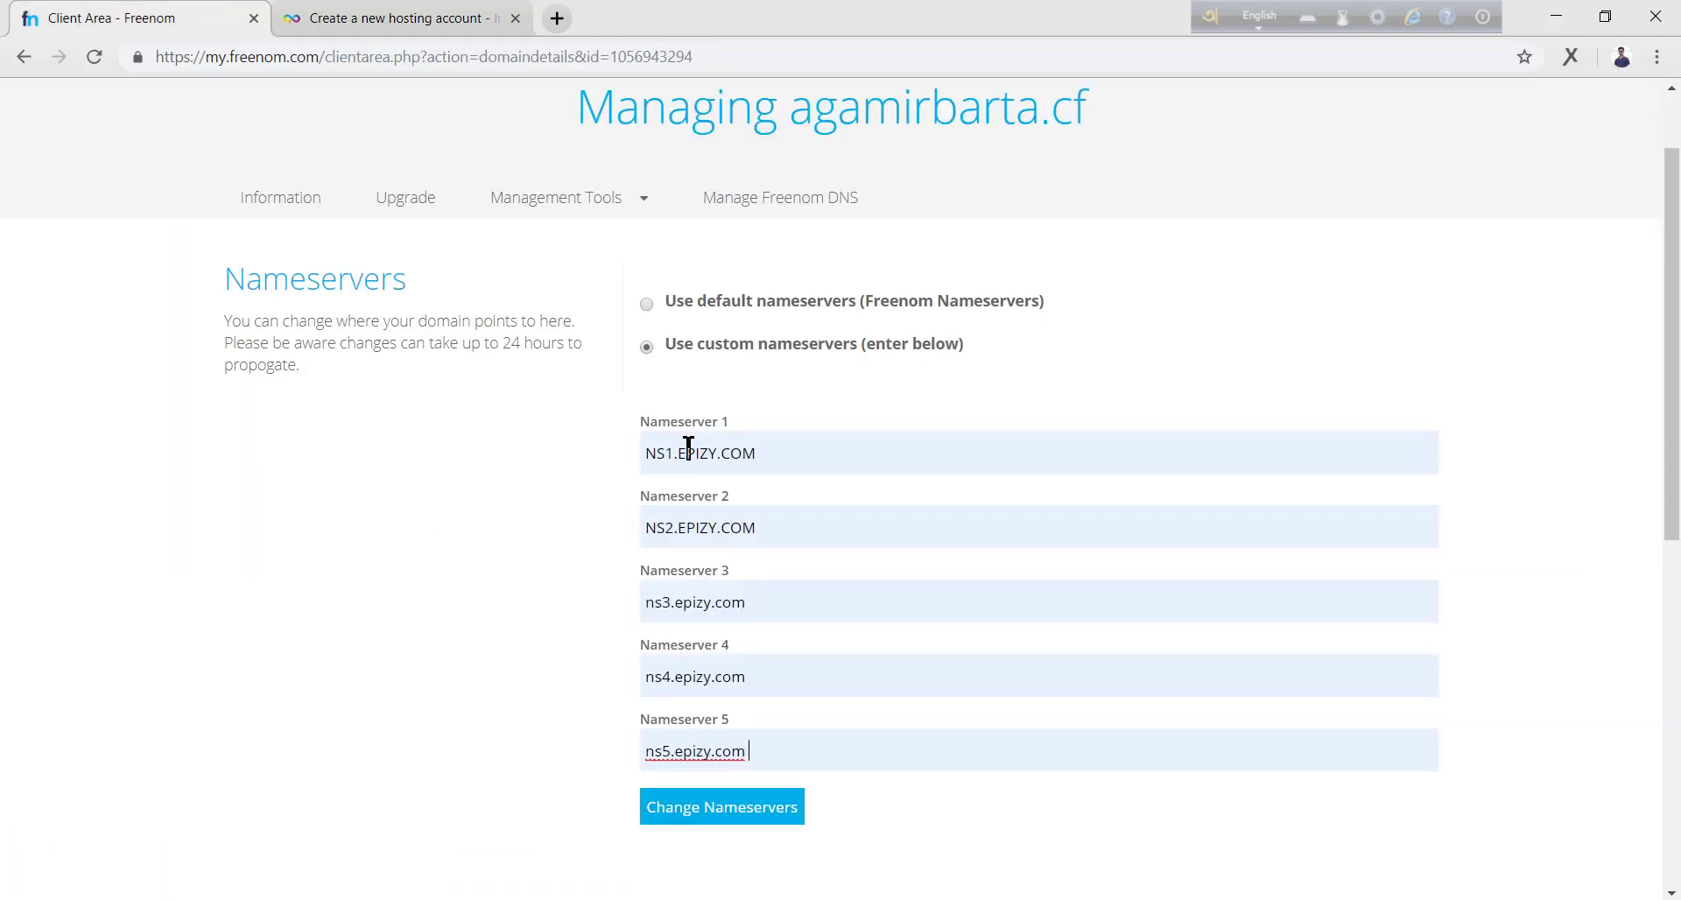
{"action": "left_click", "coordinate": [972, 807]}
{"action": "left_click", "coordinate": [720, 816]}
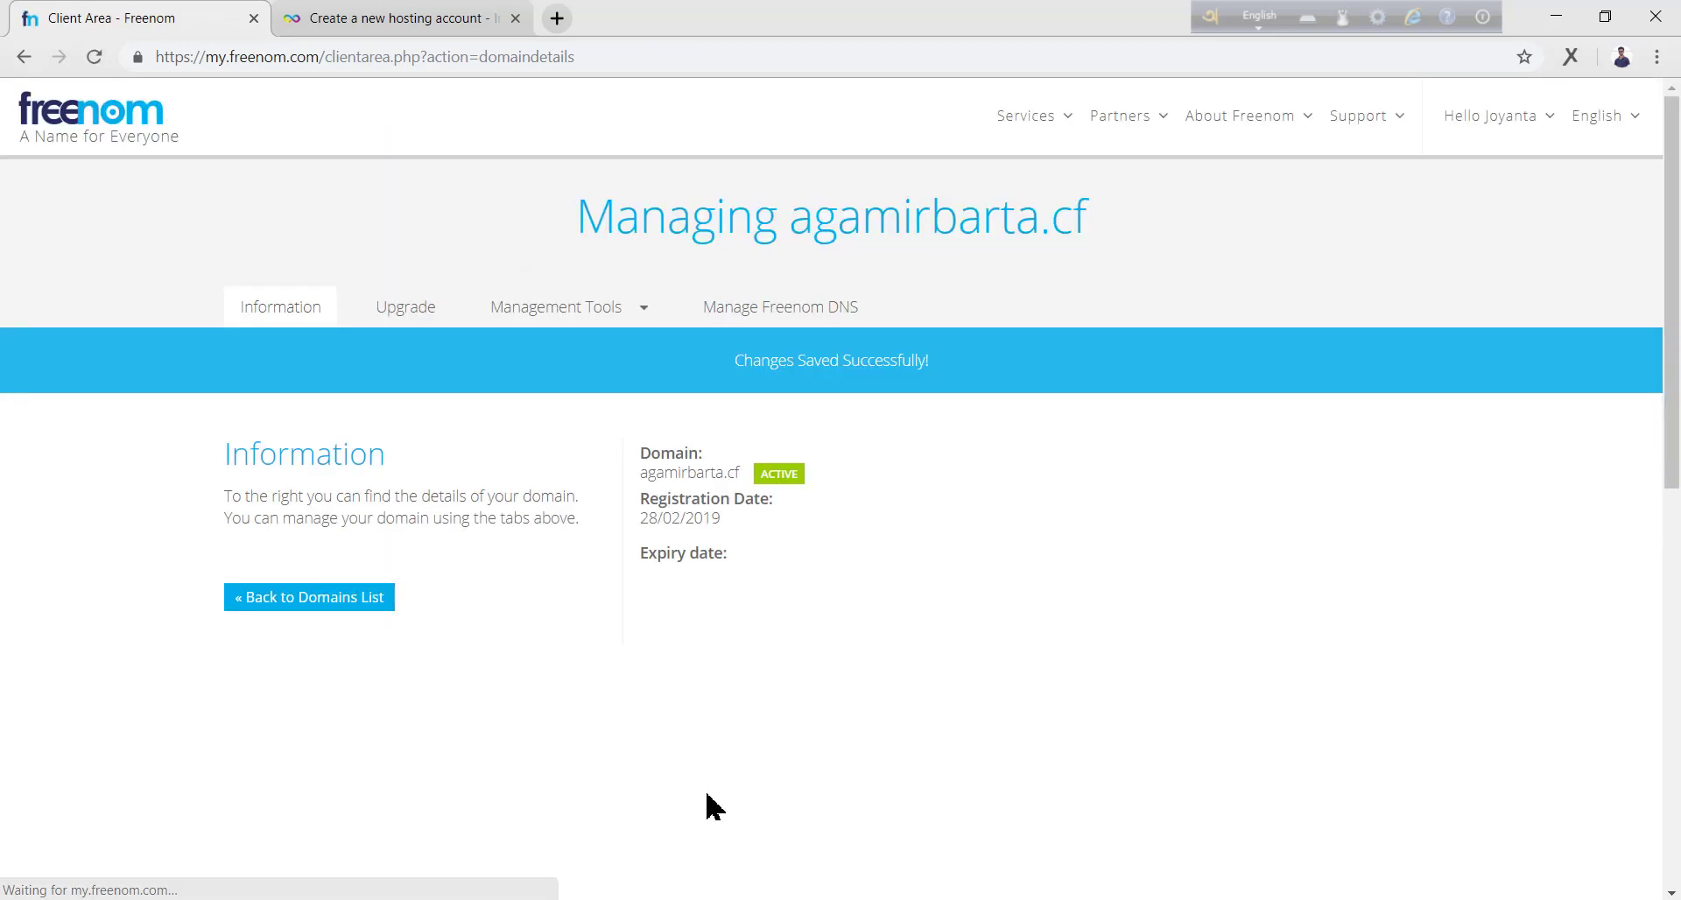
Step: Switch to InfinityFree, create the hosting account for agamirbarta.cf and dismiss the e-mail notification
{"action": "left_click", "coordinate": [371, 9]}
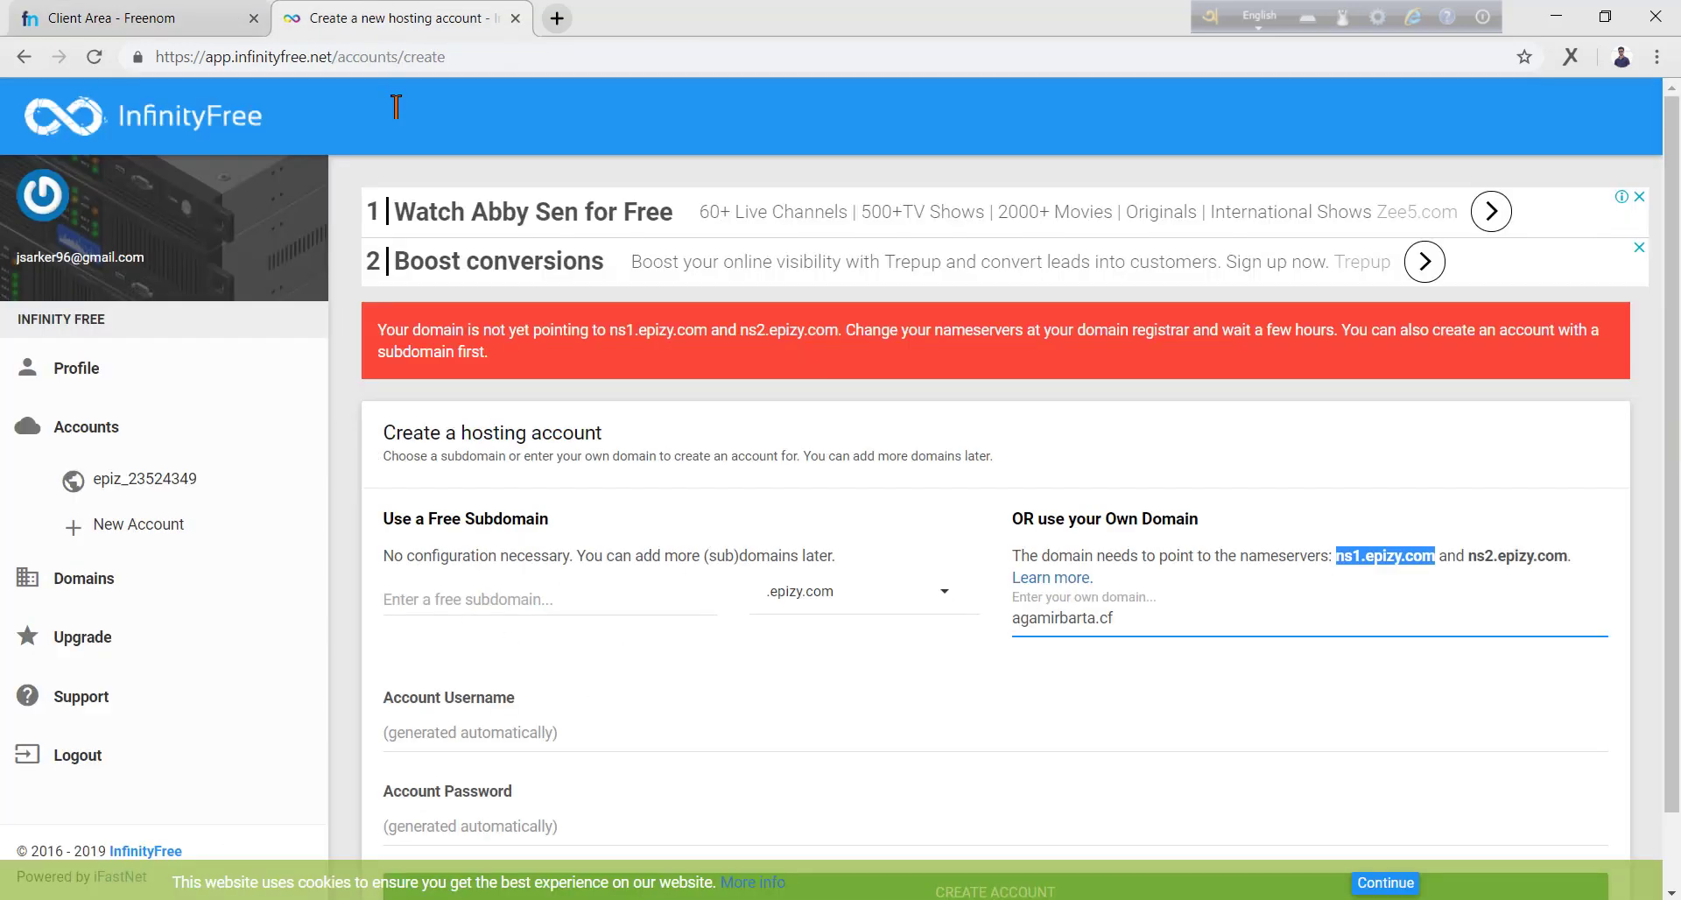
{"action": "scroll", "coordinate": [1163, 610], "scroll_direction": "down", "scroll_amount": 1}
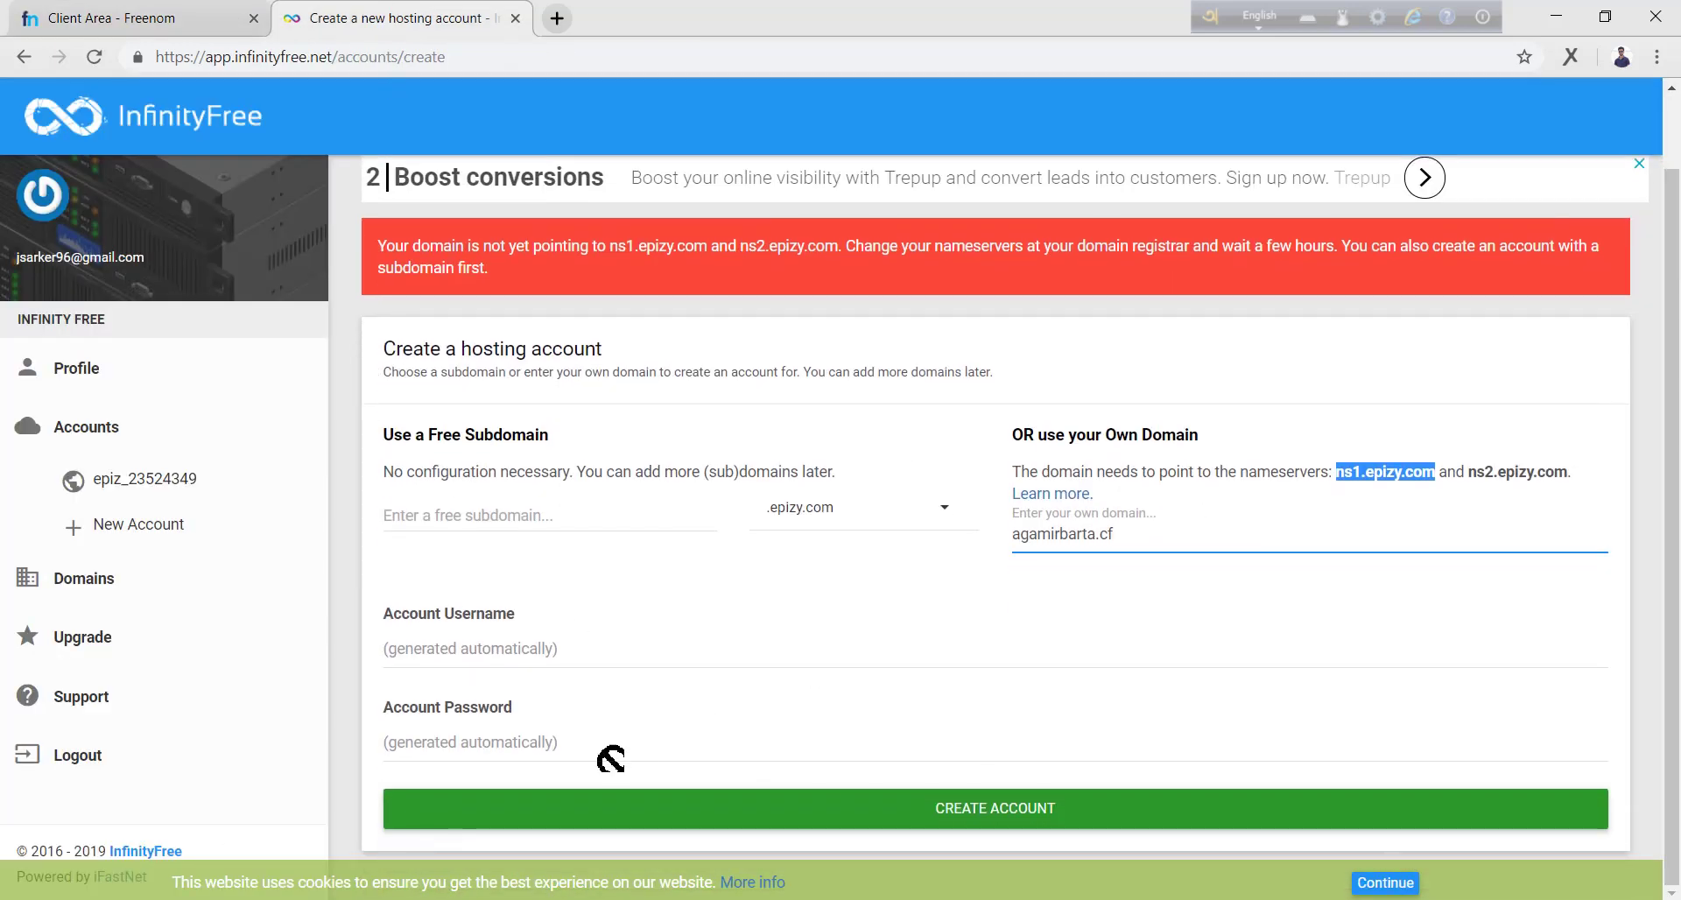
{"action": "left_click", "coordinate": [967, 810]}
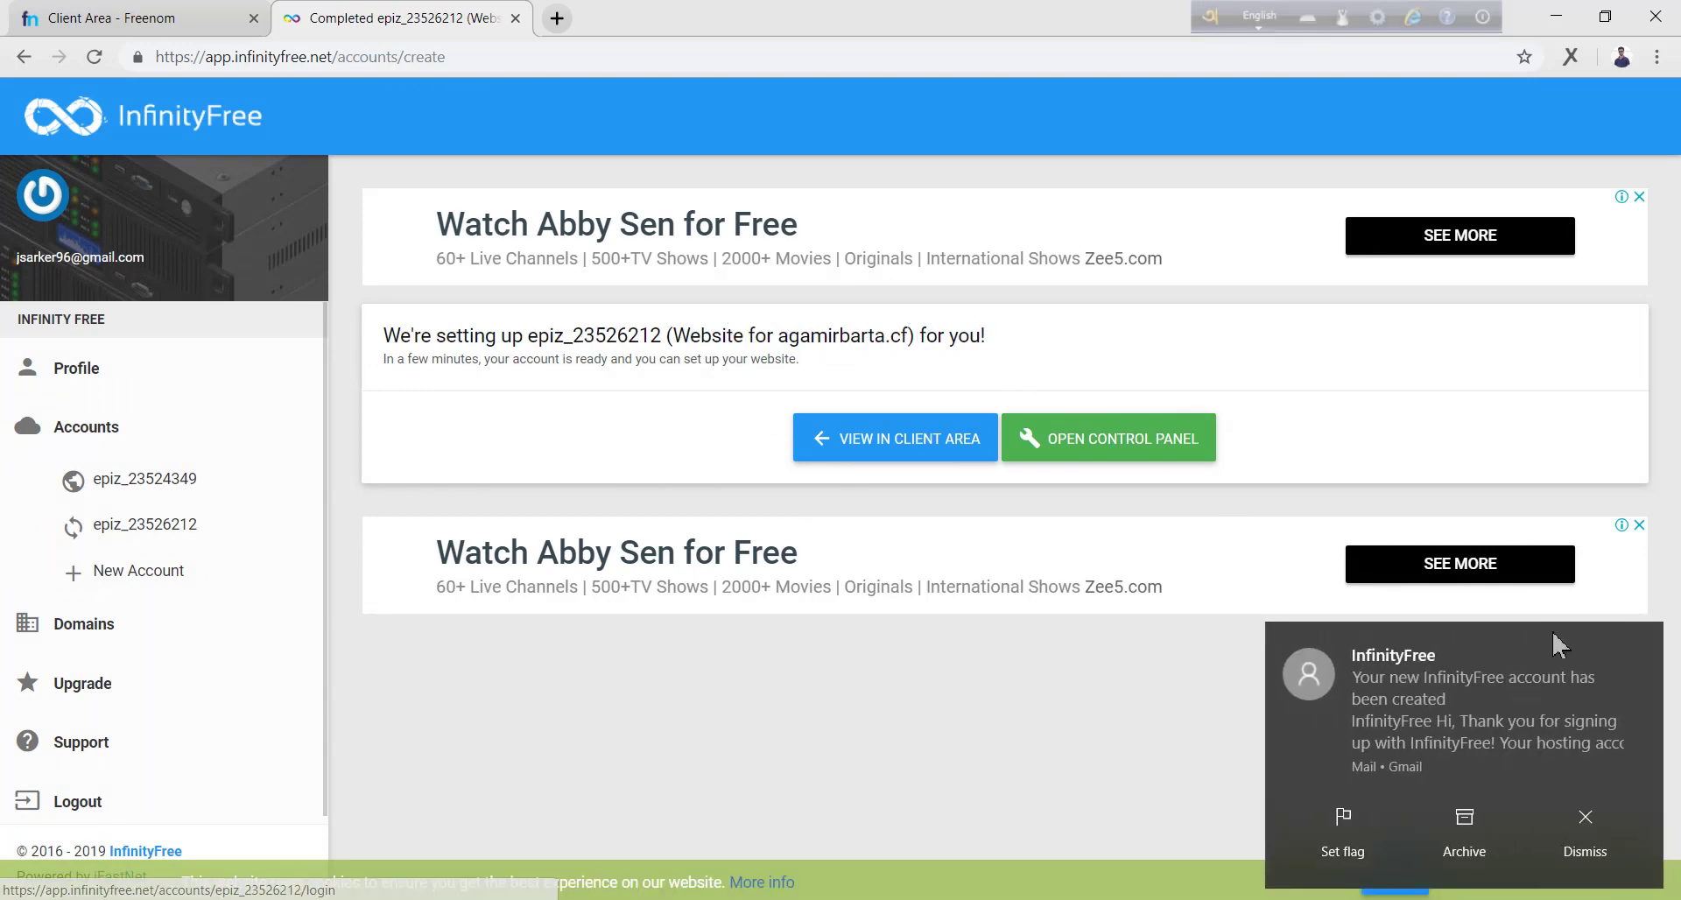
{"action": "left_click", "coordinate": [1644, 643]}
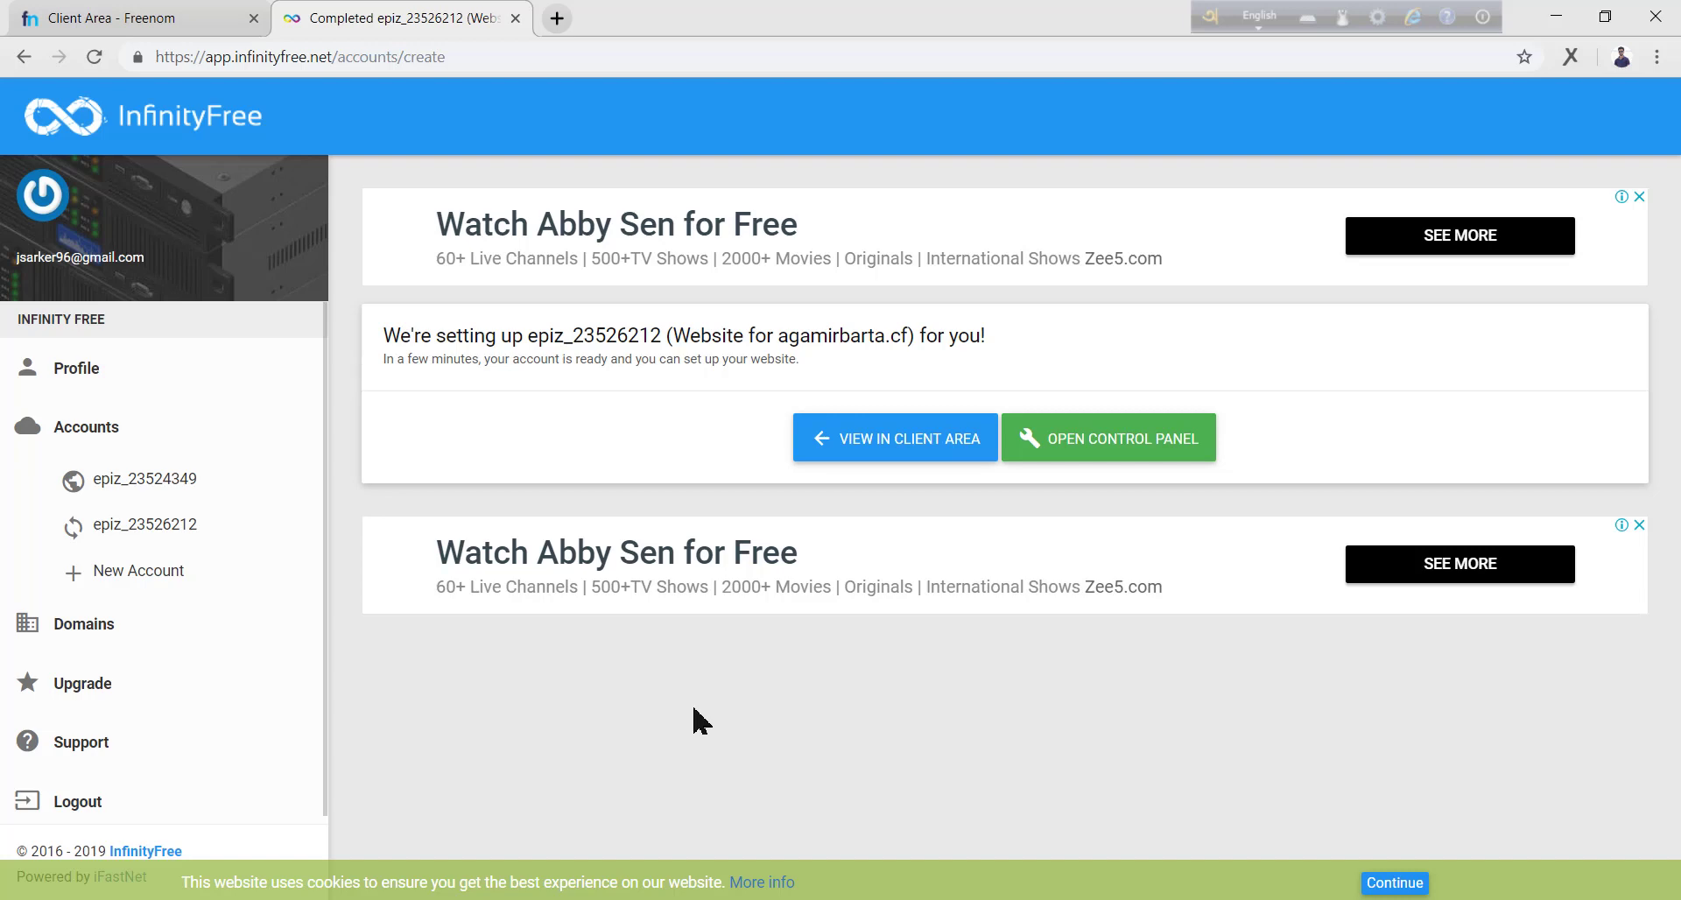
Step: Open the new hosting account for agamirbarta.cf and reload its page to update the setup status
{"action": "left_click", "coordinate": [98, 58]}
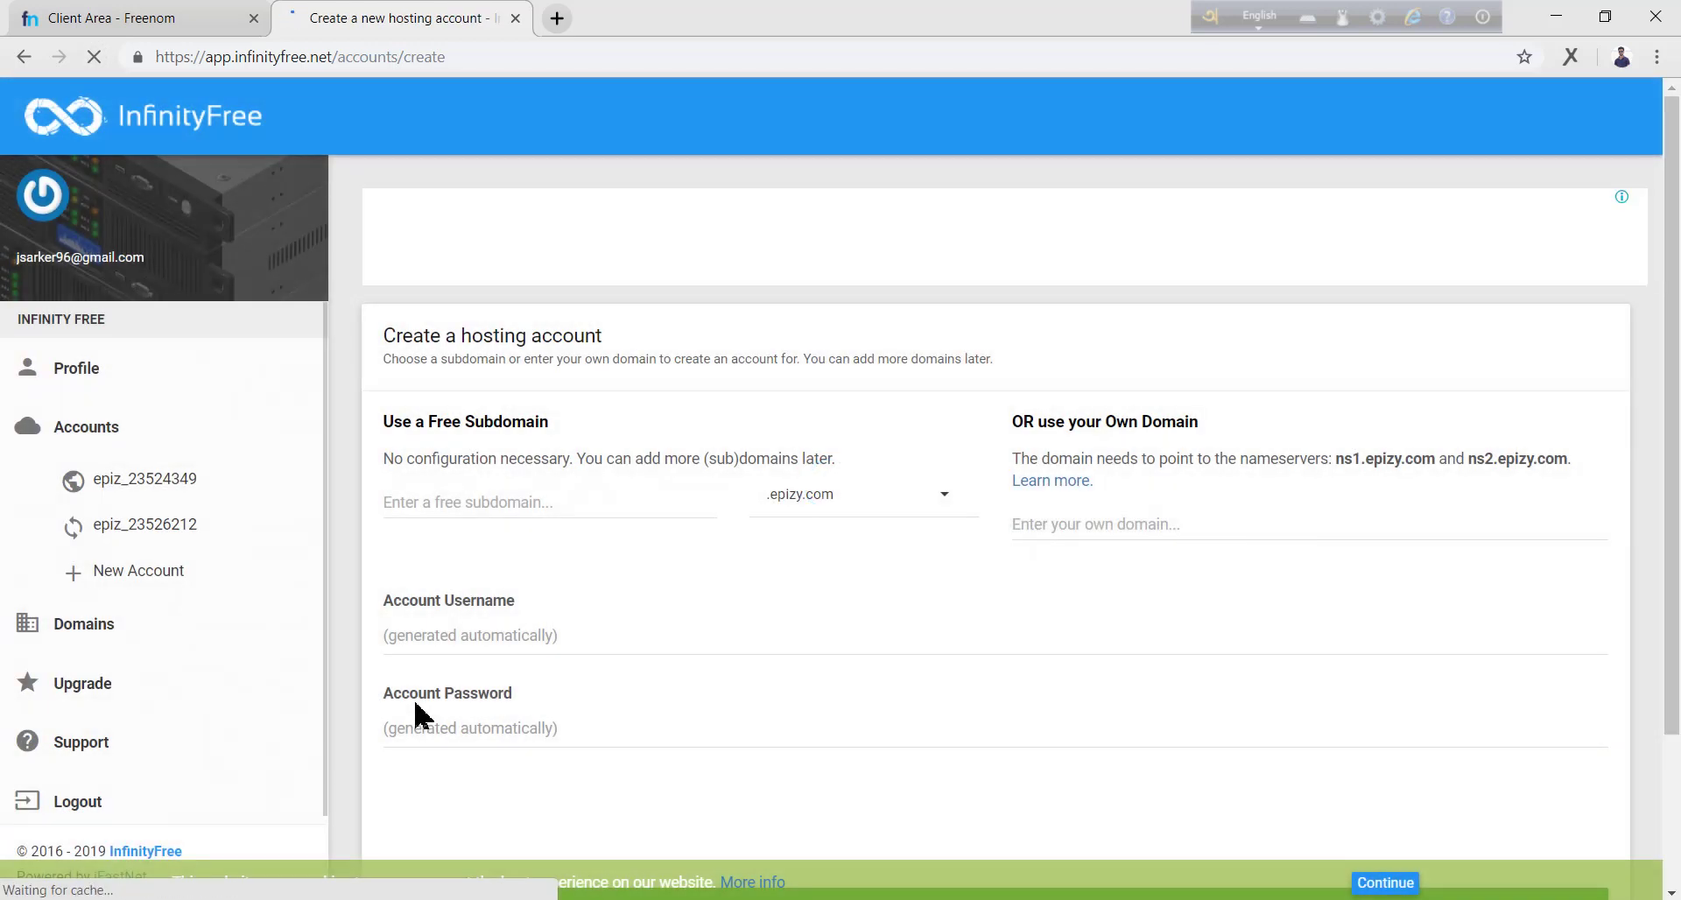
{"action": "left_click", "coordinate": [152, 528]}
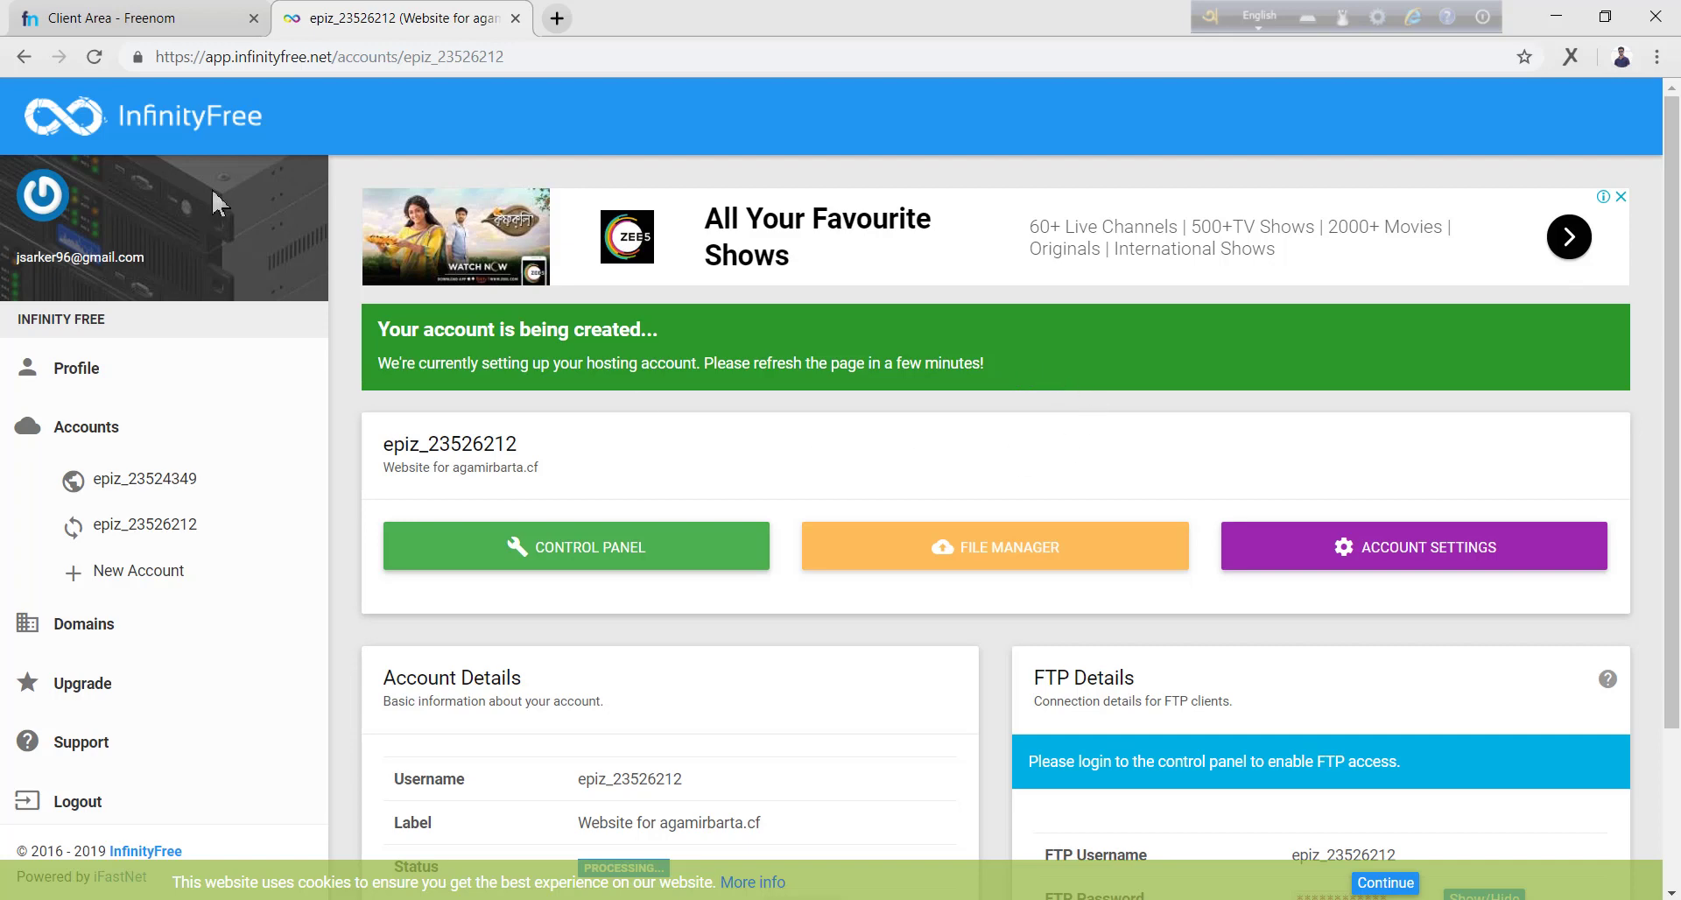
{"action": "left_click", "coordinate": [97, 69]}
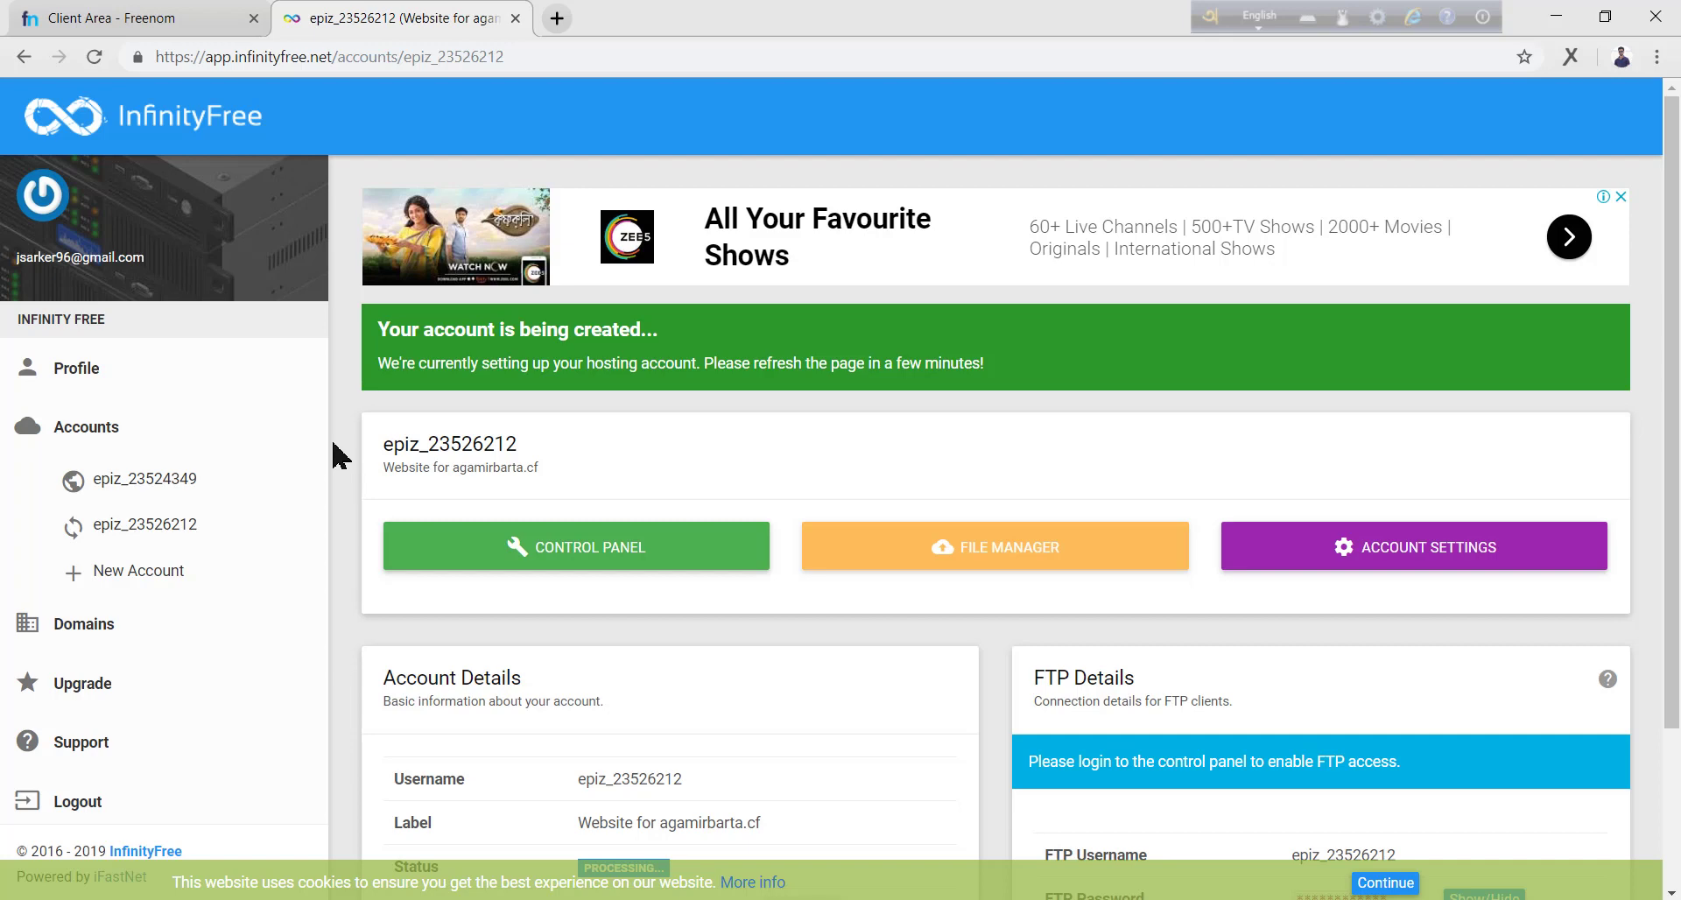
{"action": "left_click", "coordinate": [96, 58]}
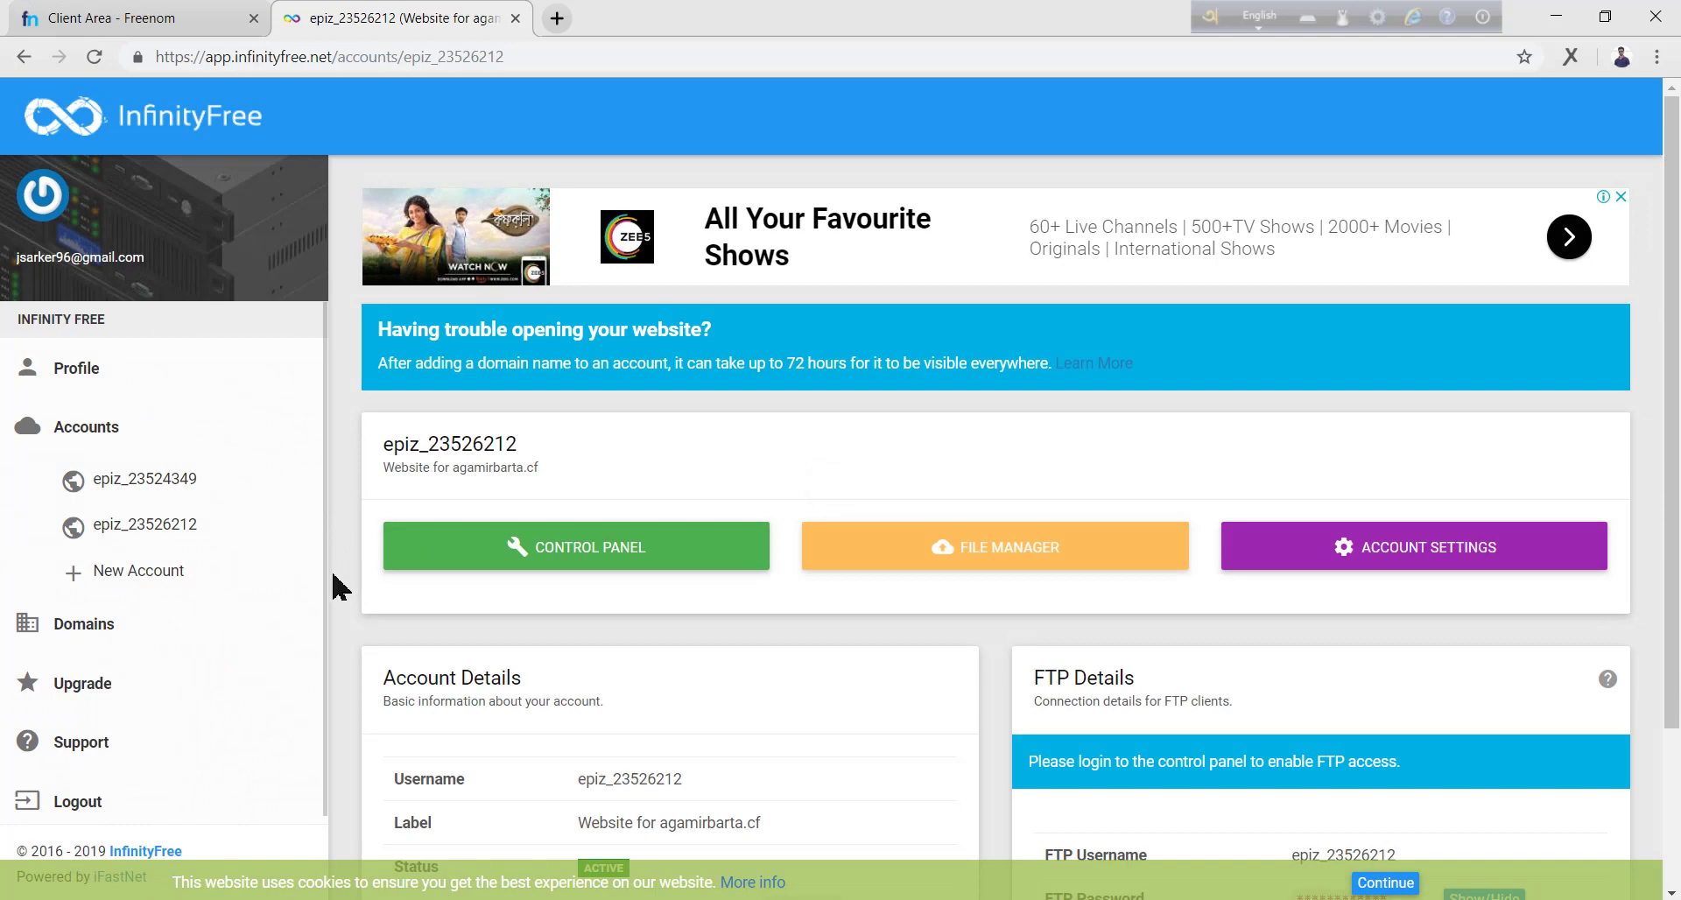
Step: Examine the account's FTP details, briefly revealing the FTP password and checking the hostname and port
{"action": "scroll", "coordinate": [340, 588], "scroll_direction": "down", "scroll_amount": 2}
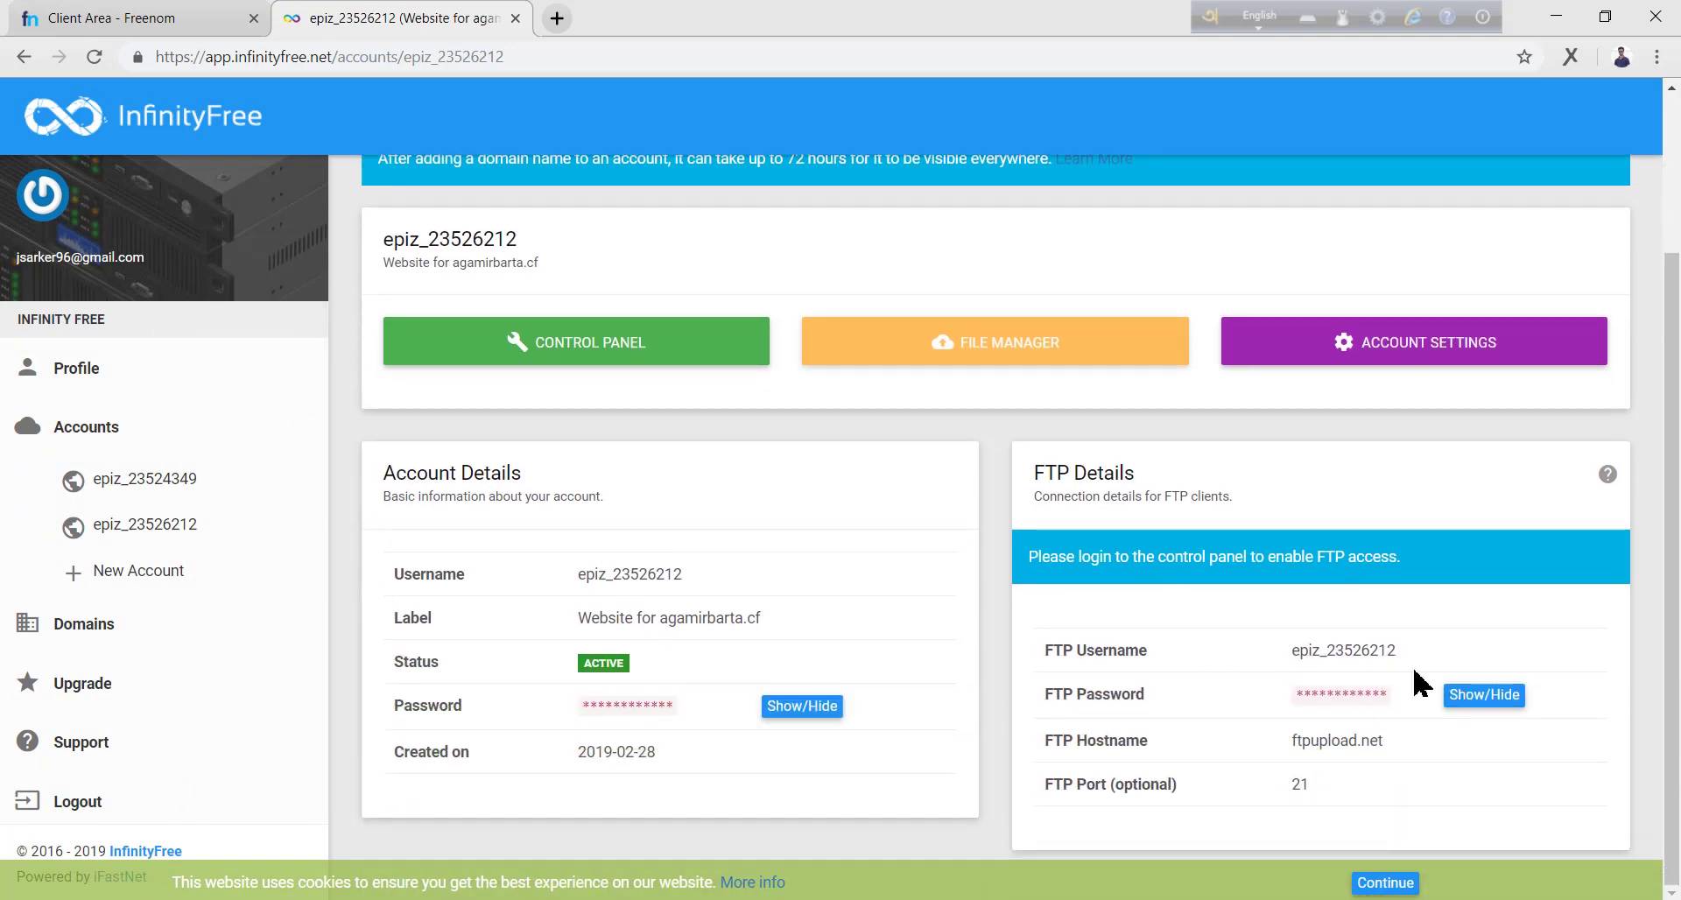
{"action": "left_click", "coordinate": [1483, 700]}
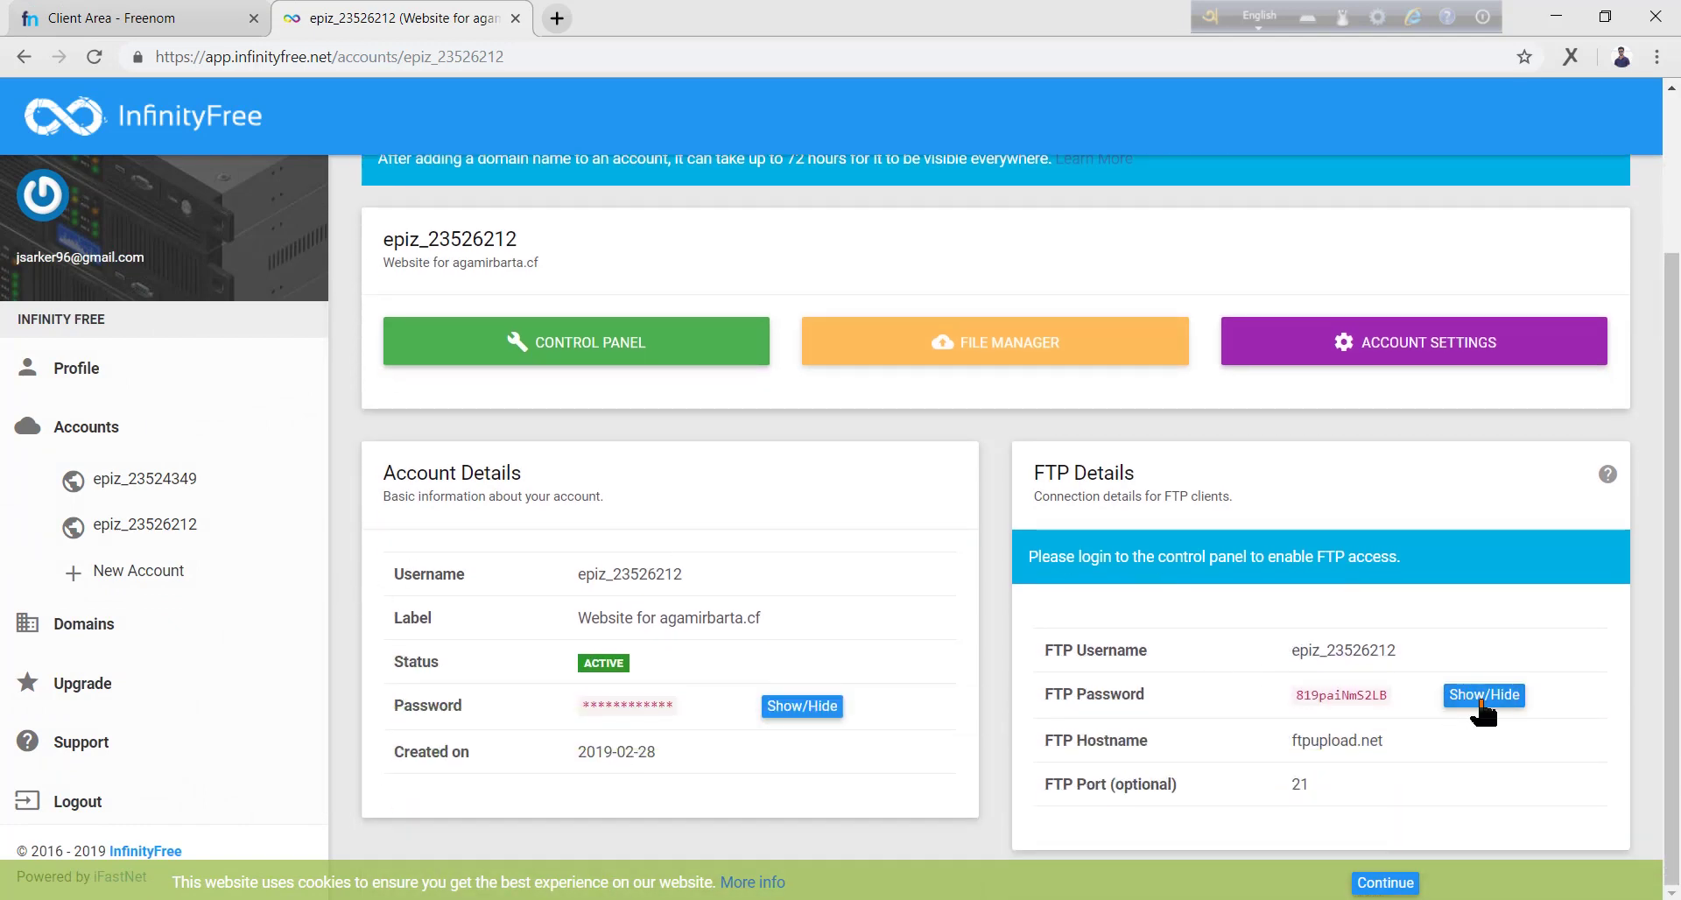
{"action": "left_click", "coordinate": [1483, 701]}
{"action": "left_click_drag", "start_coordinate": [1430, 755], "coordinate": [1229, 749]}
{"action": "left_click_drag", "start_coordinate": [1322, 795], "coordinate": [1274, 795]}
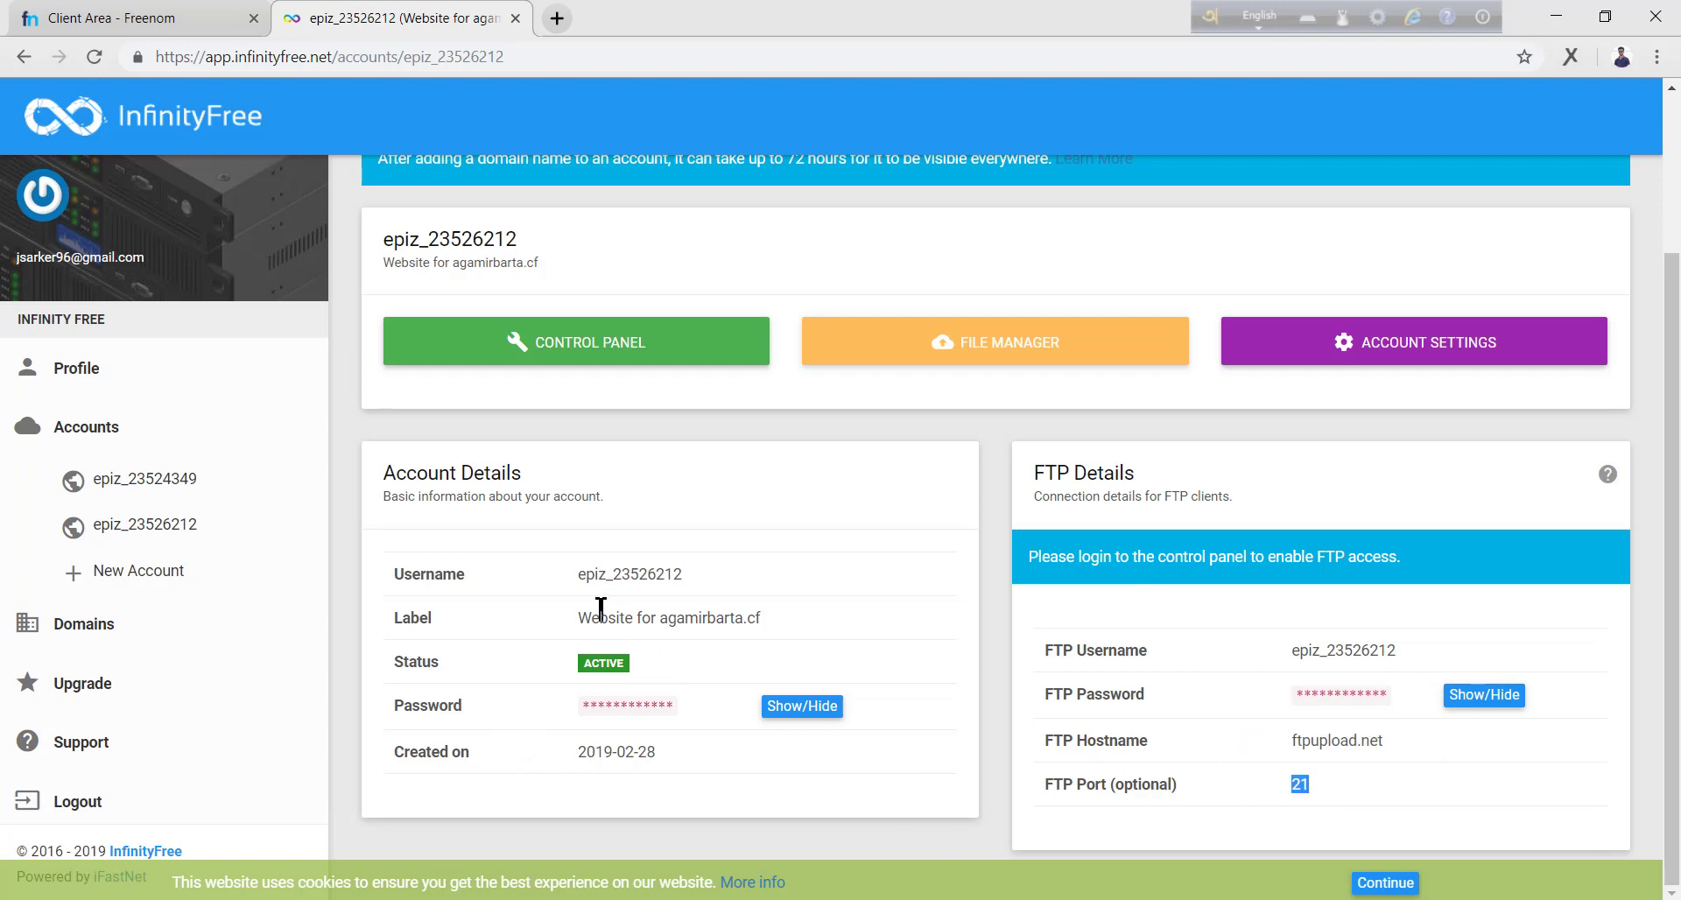
Step: Open the control panel of the agamirbarta.cf hosting account and approve receiving e-mail notices
{"action": "scroll", "coordinate": [788, 630], "scroll_direction": "up", "scroll_amount": 1}
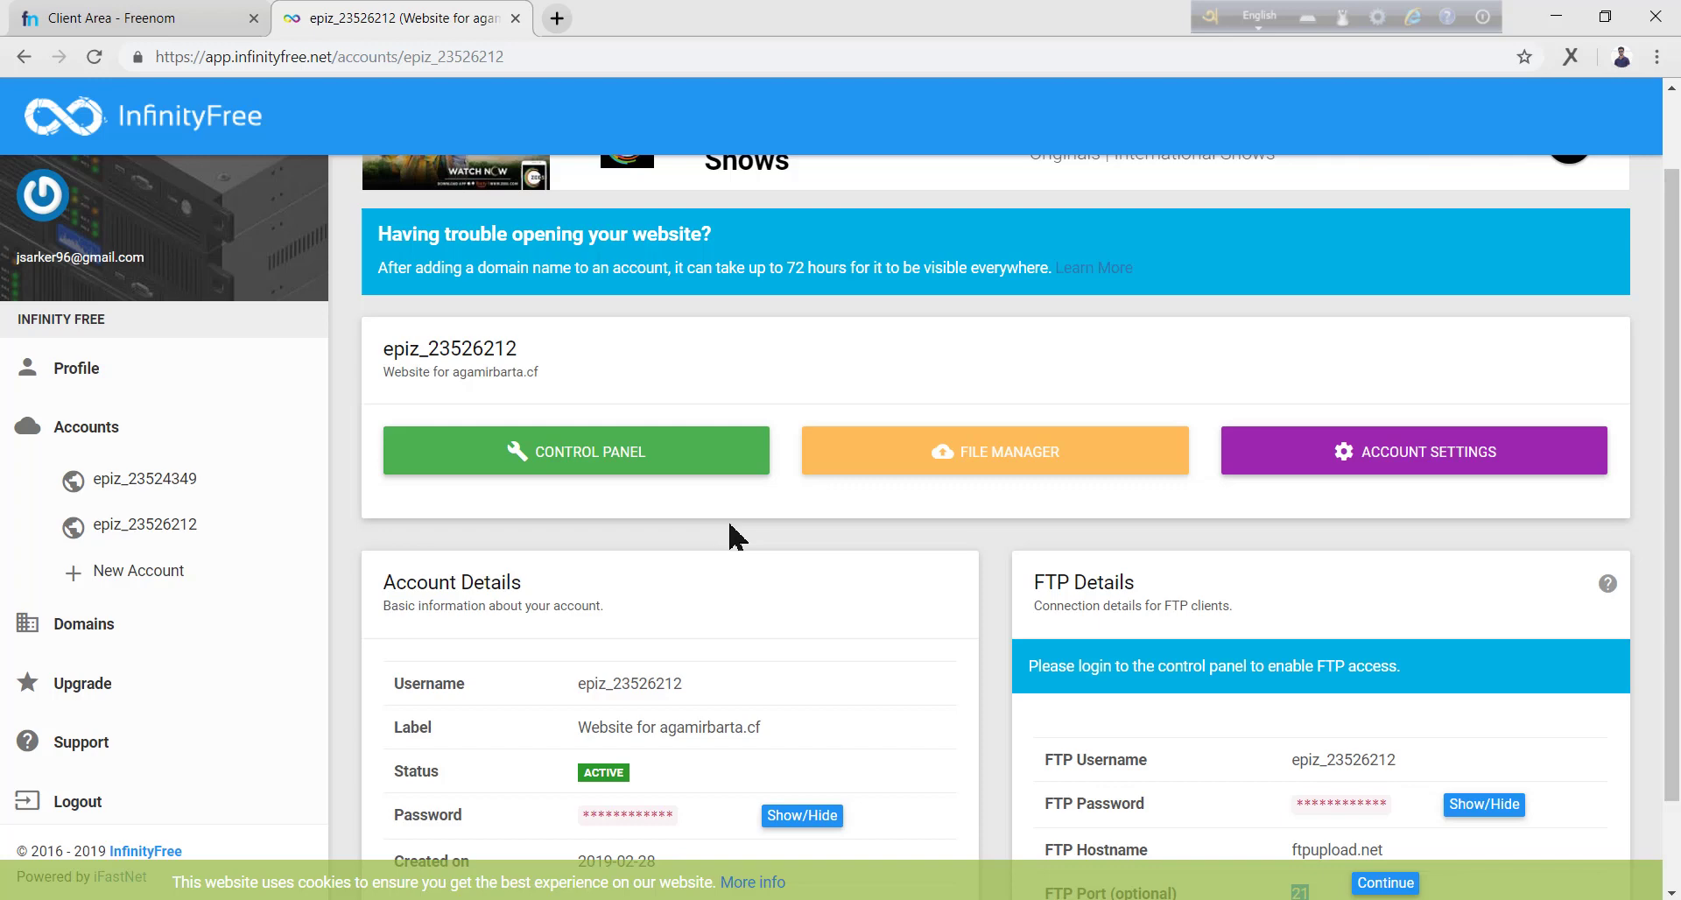
{"action": "left_click", "coordinate": [602, 467]}
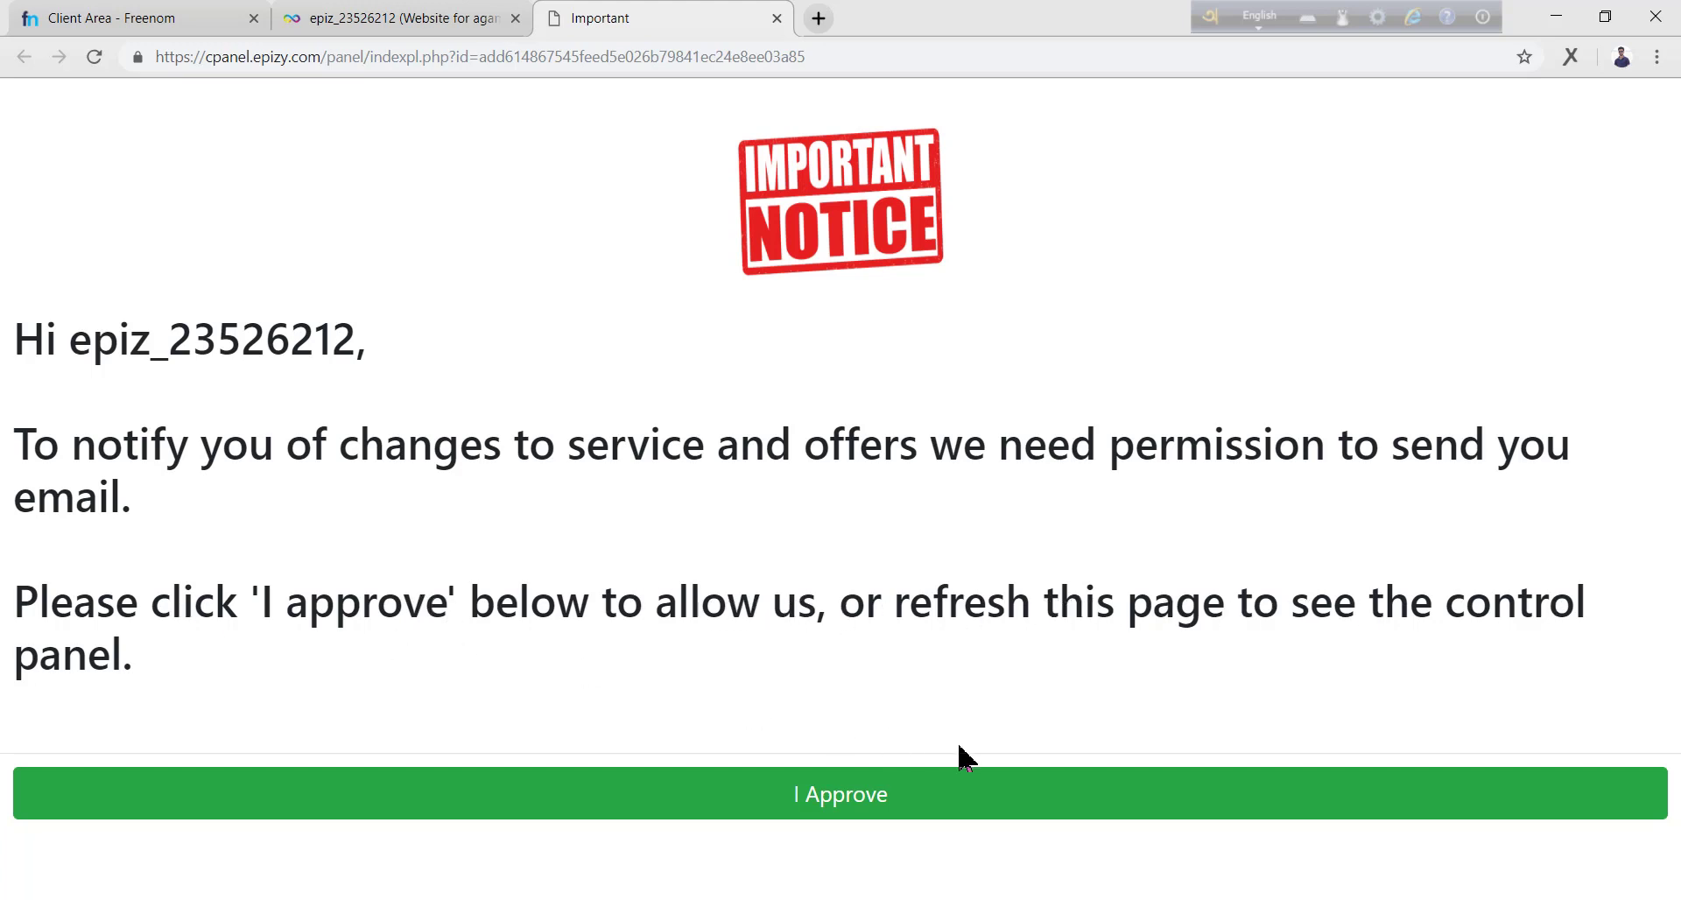
{"action": "left_click", "coordinate": [891, 795]}
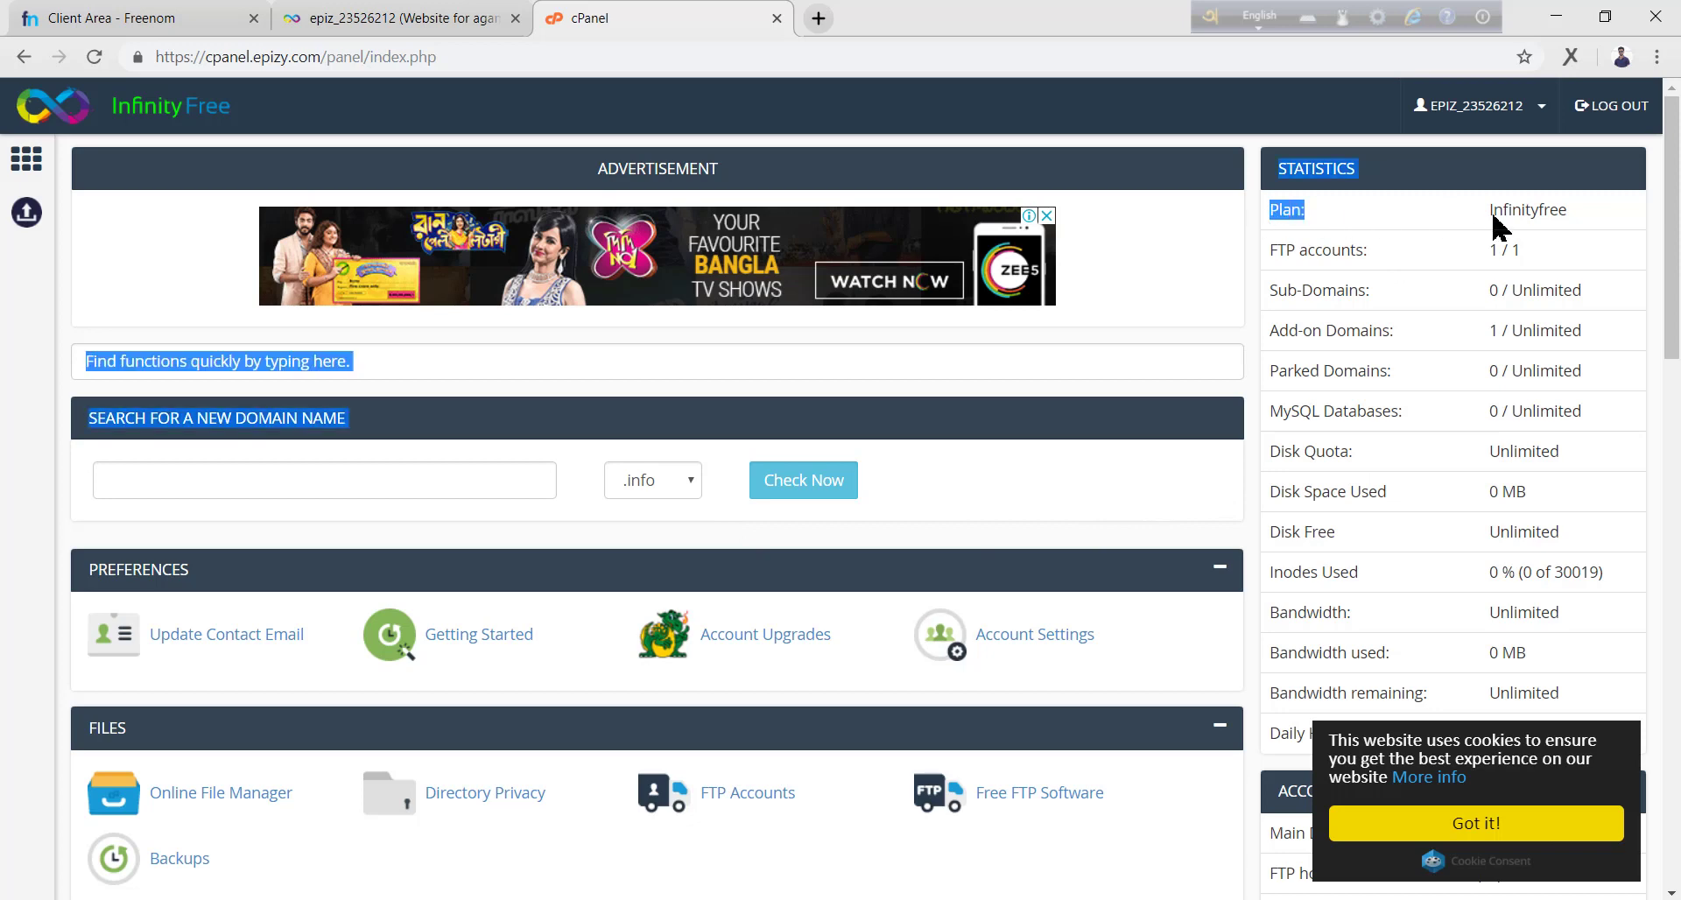
Step: Examine the control panel statistics for the plan, FTP accounts, sub-domains, add-on domains and parked domains
{"action": "left_click_drag", "start_coordinate": [1490, 212], "coordinate": [1574, 219]}
{"action": "left_click_drag", "start_coordinate": [1371, 256], "coordinate": [1269, 254]}
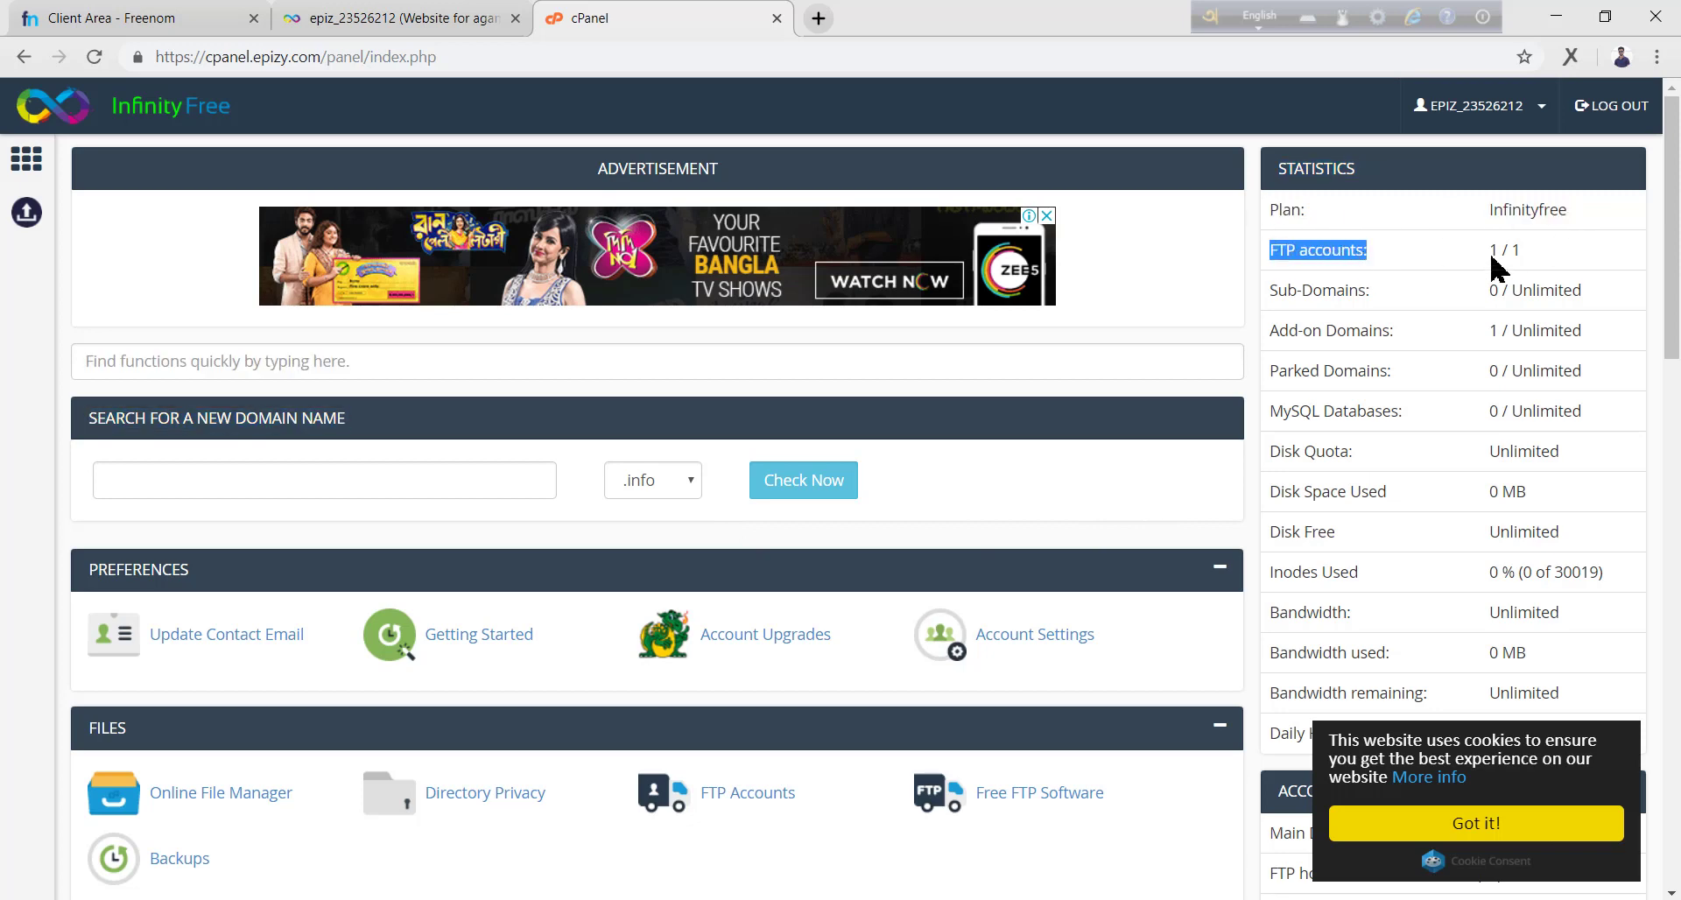
{"action": "left_click_drag", "start_coordinate": [1534, 261], "coordinate": [1484, 263]}
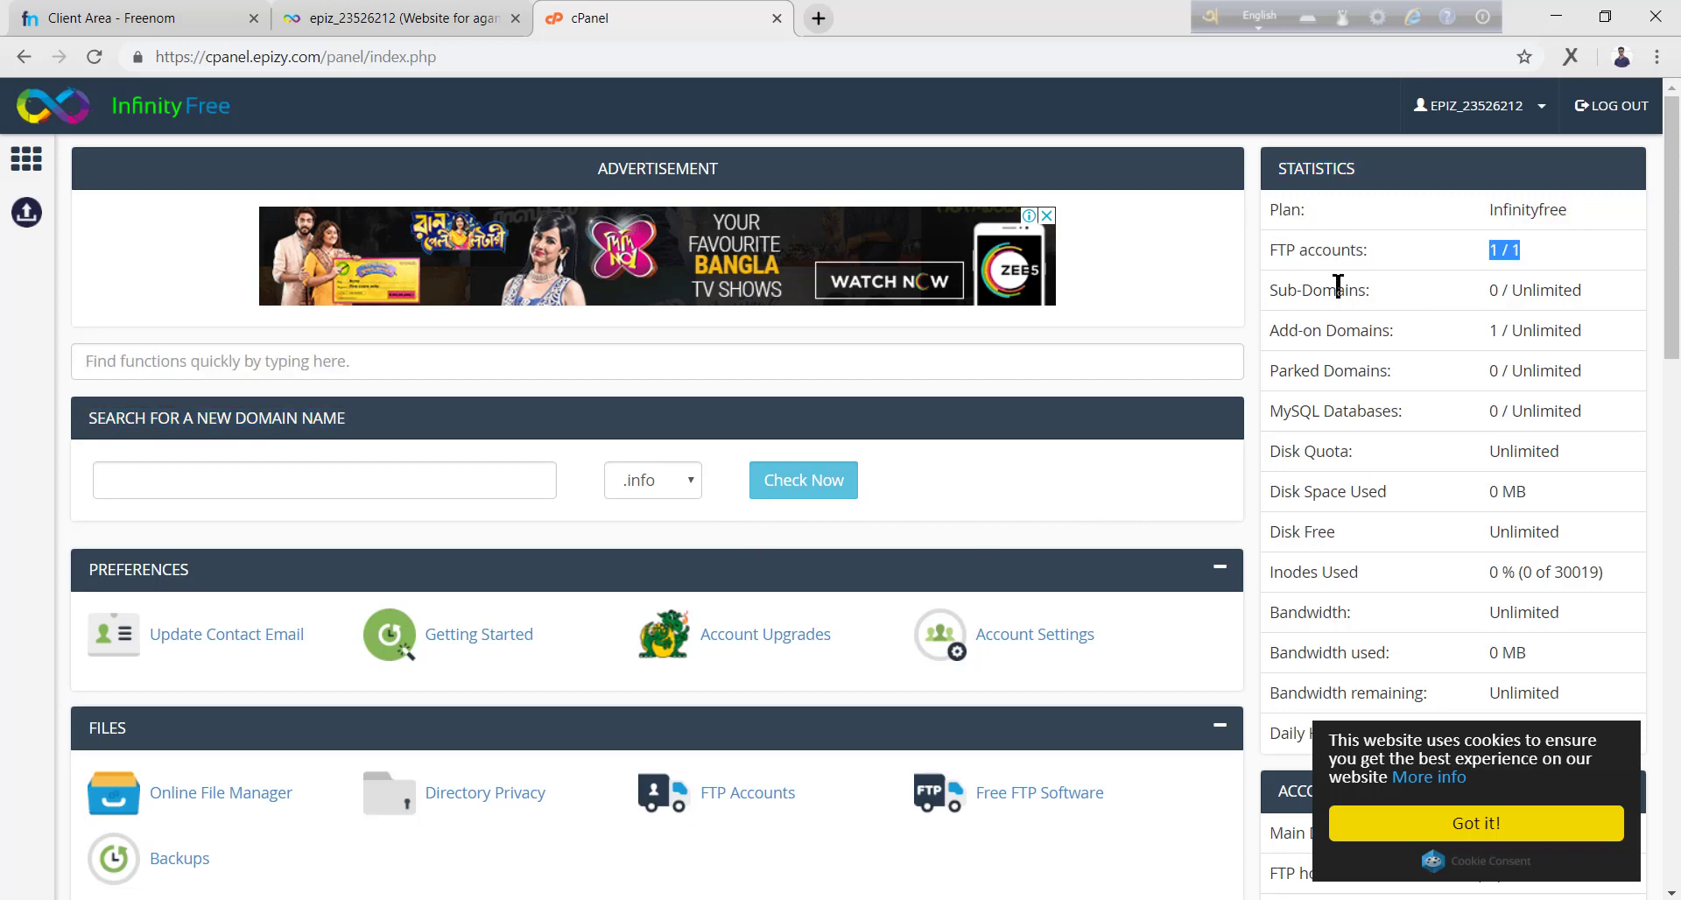
{"action": "left_click_drag", "start_coordinate": [1338, 289], "coordinate": [1371, 290]}
{"action": "left_click_drag", "start_coordinate": [1567, 292], "coordinate": [1464, 300]}
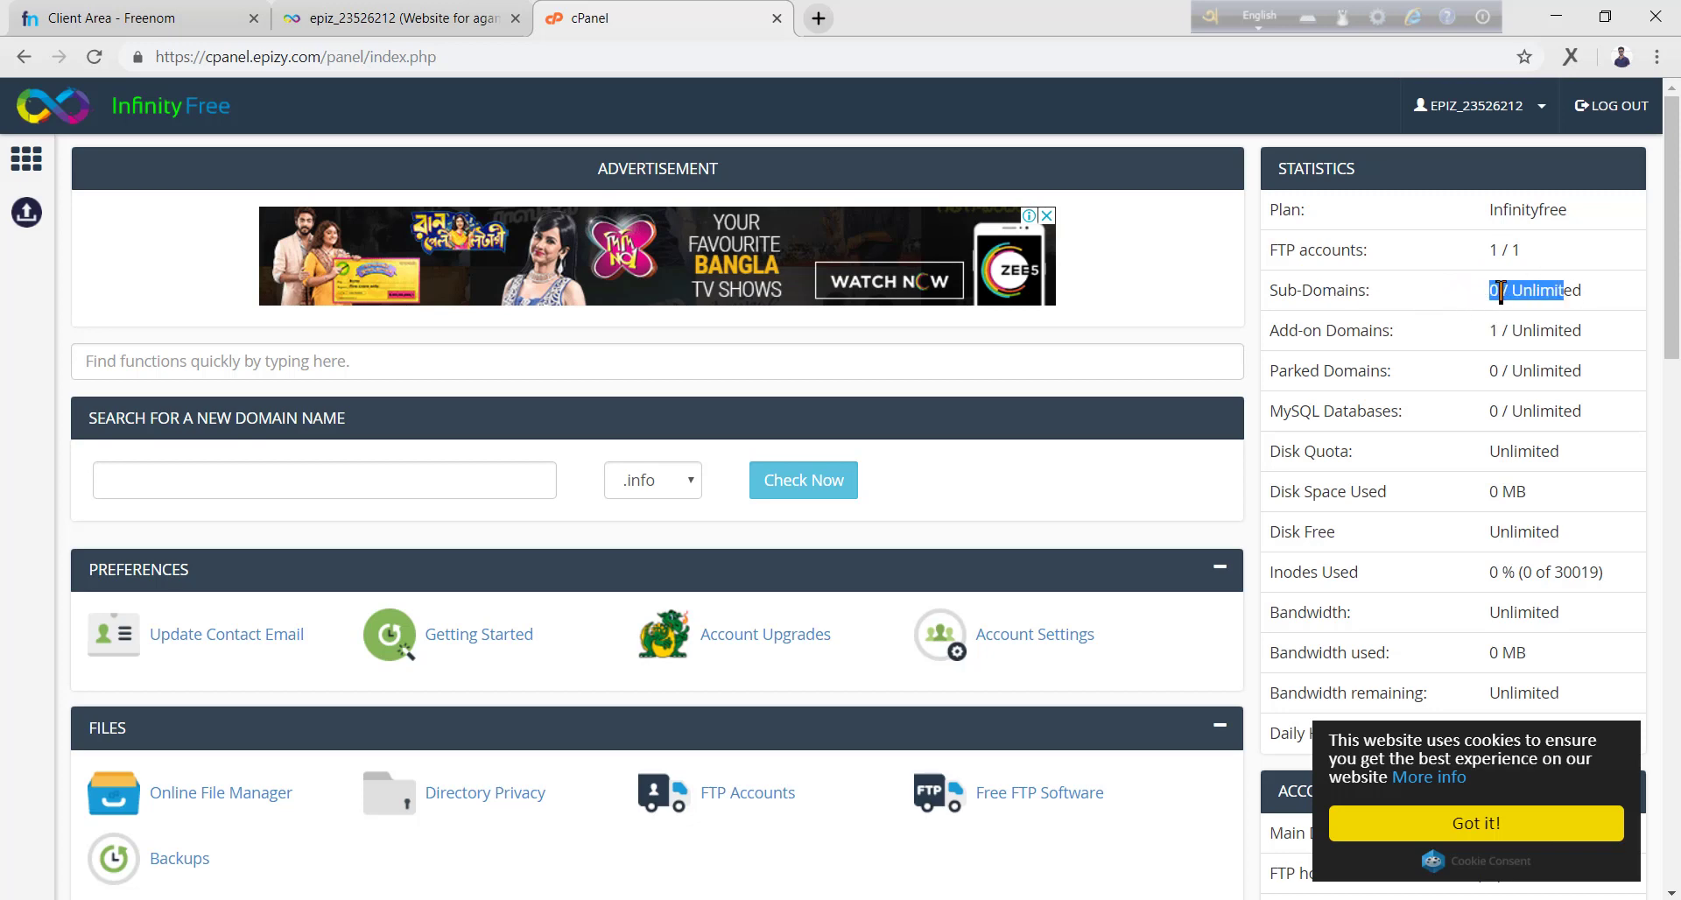
{"action": "left_click", "coordinate": [1405, 335]}
{"action": "left_click_drag", "start_coordinate": [1407, 337], "coordinate": [1360, 337]}
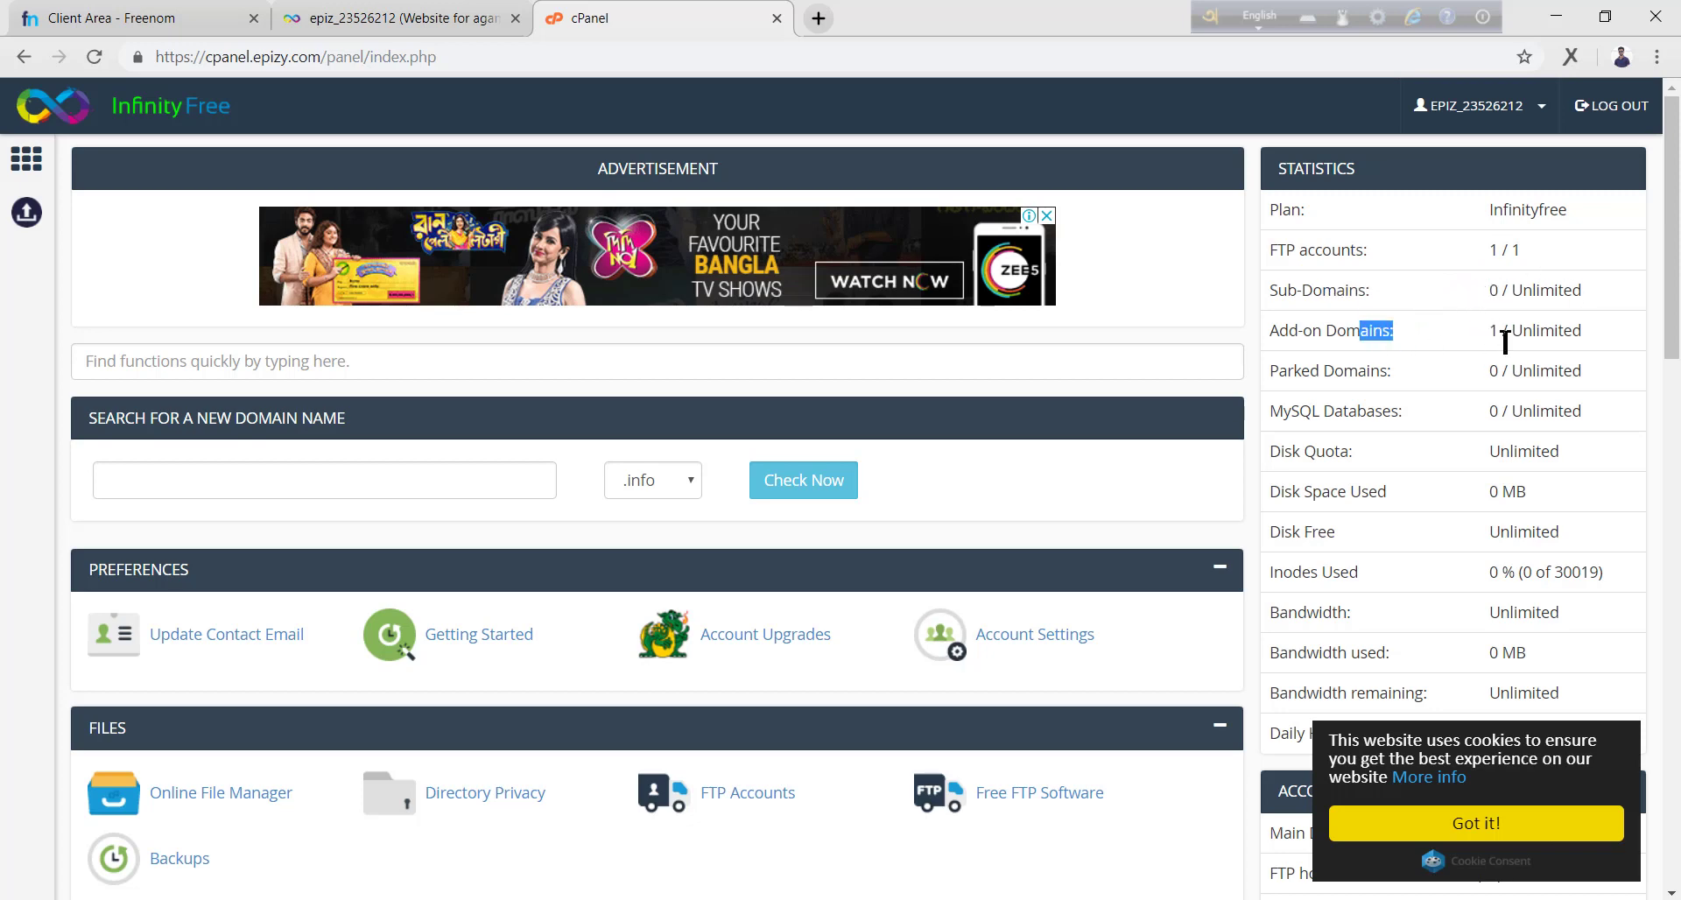
{"action": "left_click_drag", "start_coordinate": [1499, 331], "coordinate": [1508, 333]}
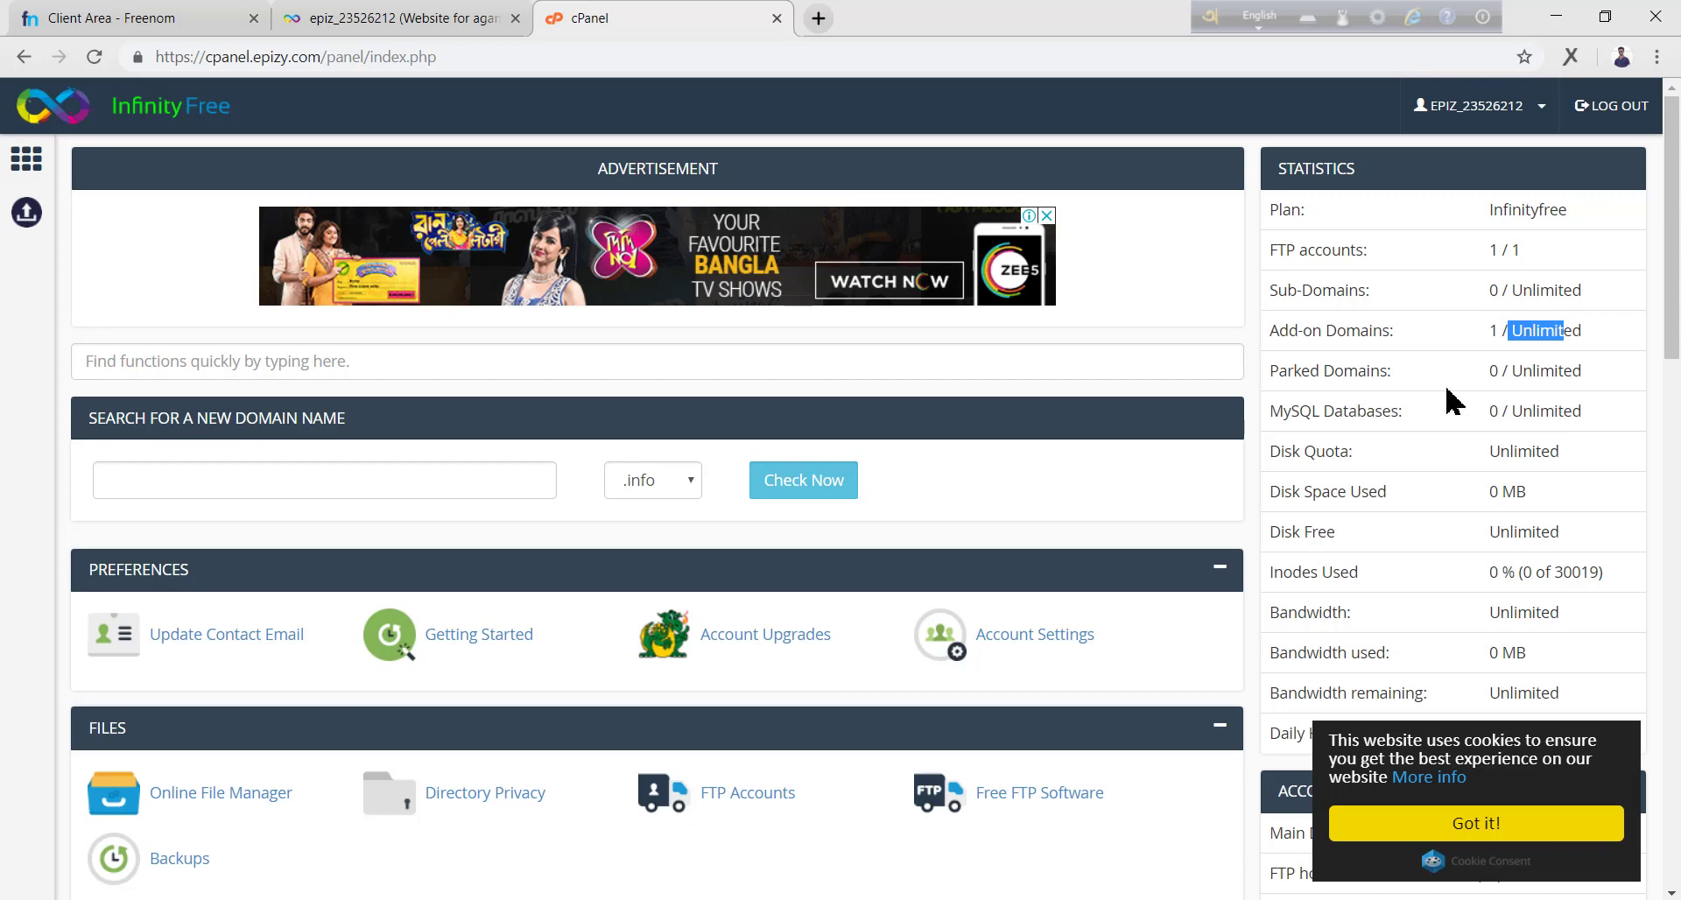
{"action": "left_click_drag", "start_coordinate": [1401, 378], "coordinate": [1360, 375]}
{"action": "left_click", "coordinate": [1493, 375]}
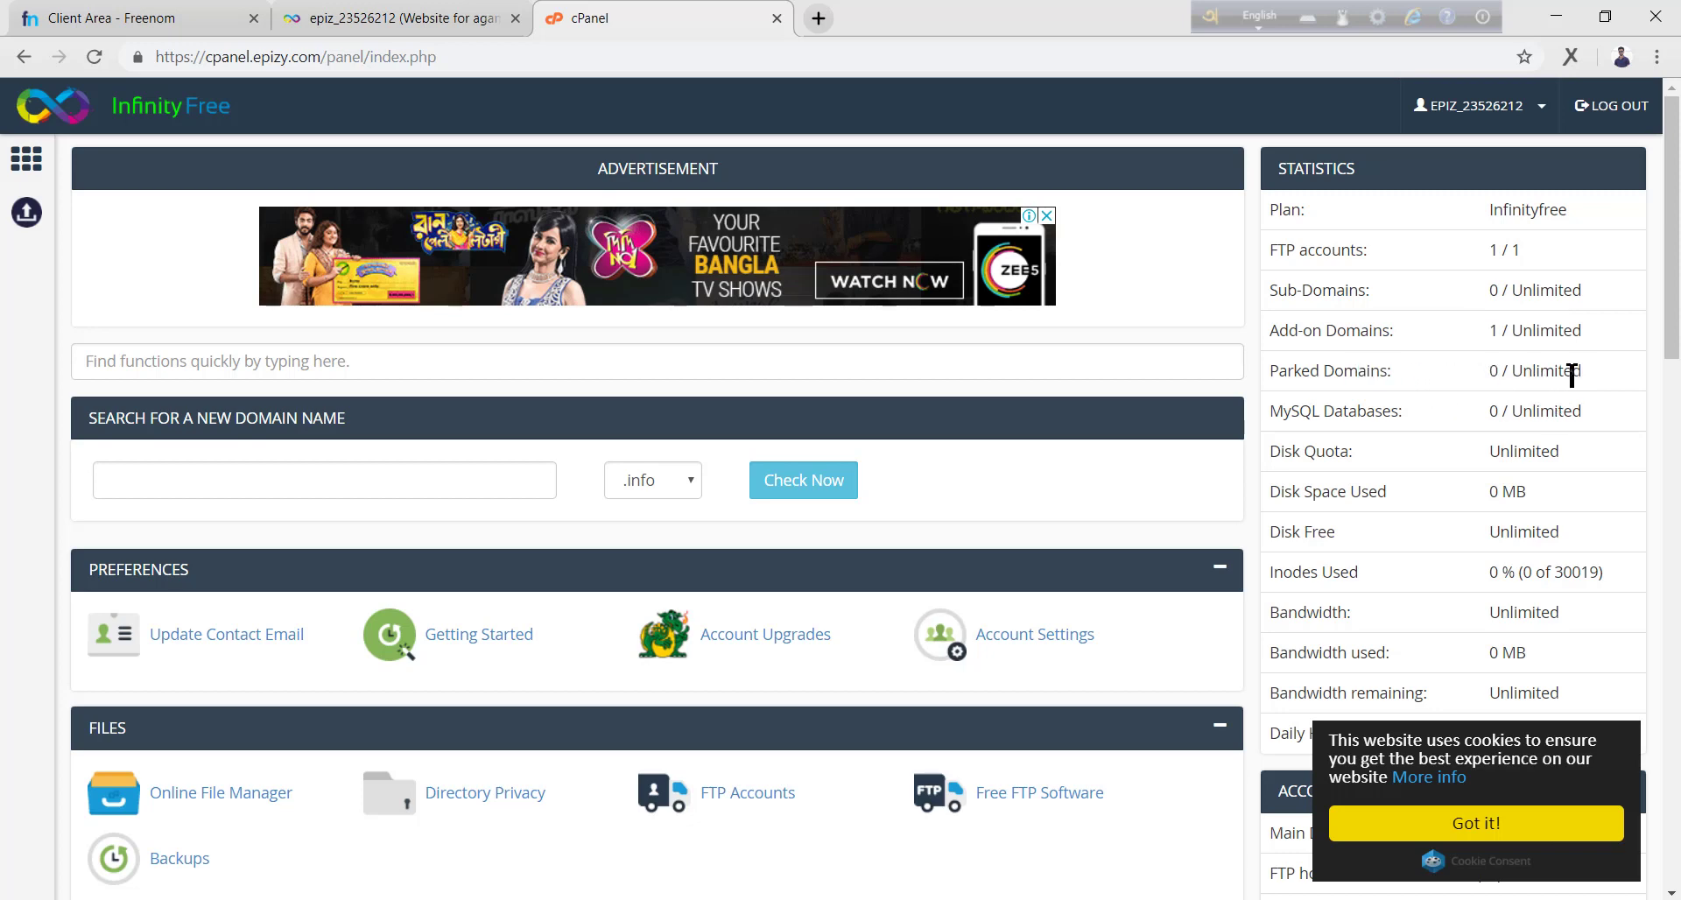
Step: Examine the remaining control panel statistics for databases, disk and bandwidth, plus the account details with FTP and MySQL hostnames
{"action": "left_click_drag", "start_coordinate": [1576, 373], "coordinate": [1532, 373]}
{"action": "left_click_drag", "start_coordinate": [1357, 412], "coordinate": [1407, 423]}
{"action": "left_click_drag", "start_coordinate": [1567, 410], "coordinate": [1505, 408]}
{"action": "scroll", "coordinate": [1519, 410], "scroll_direction": "down", "scroll_amount": 1}
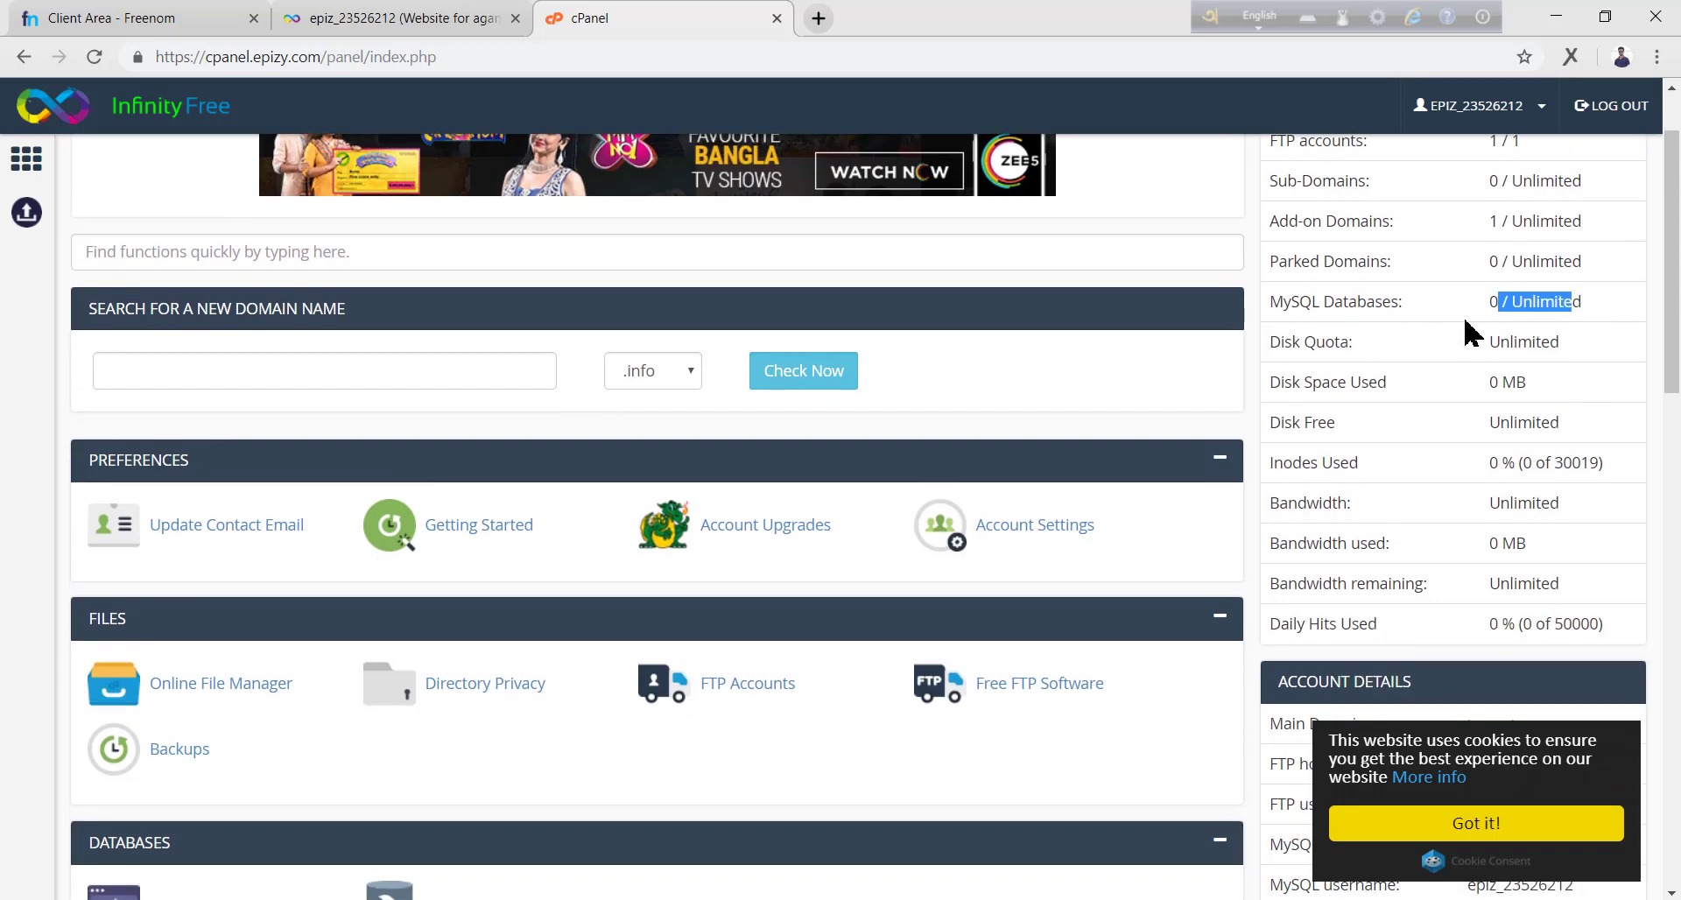
{"action": "scroll", "coordinate": [1489, 398], "scroll_direction": "down", "scroll_amount": 2}
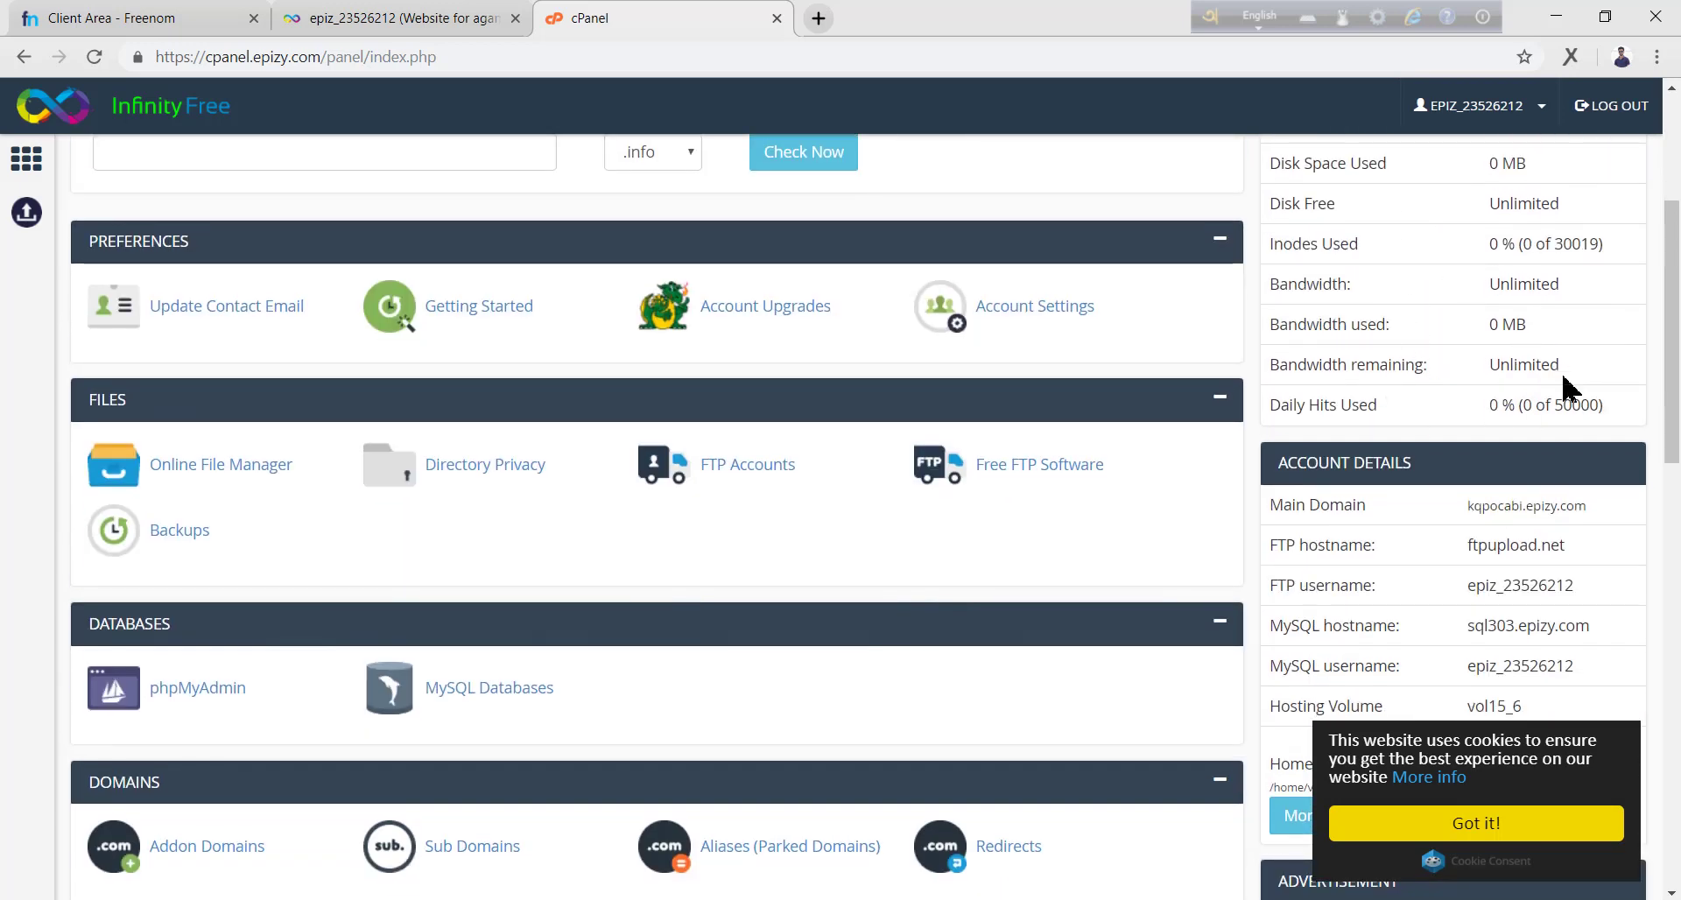
{"action": "scroll", "coordinate": [1517, 438], "scroll_direction": "down", "scroll_amount": 1}
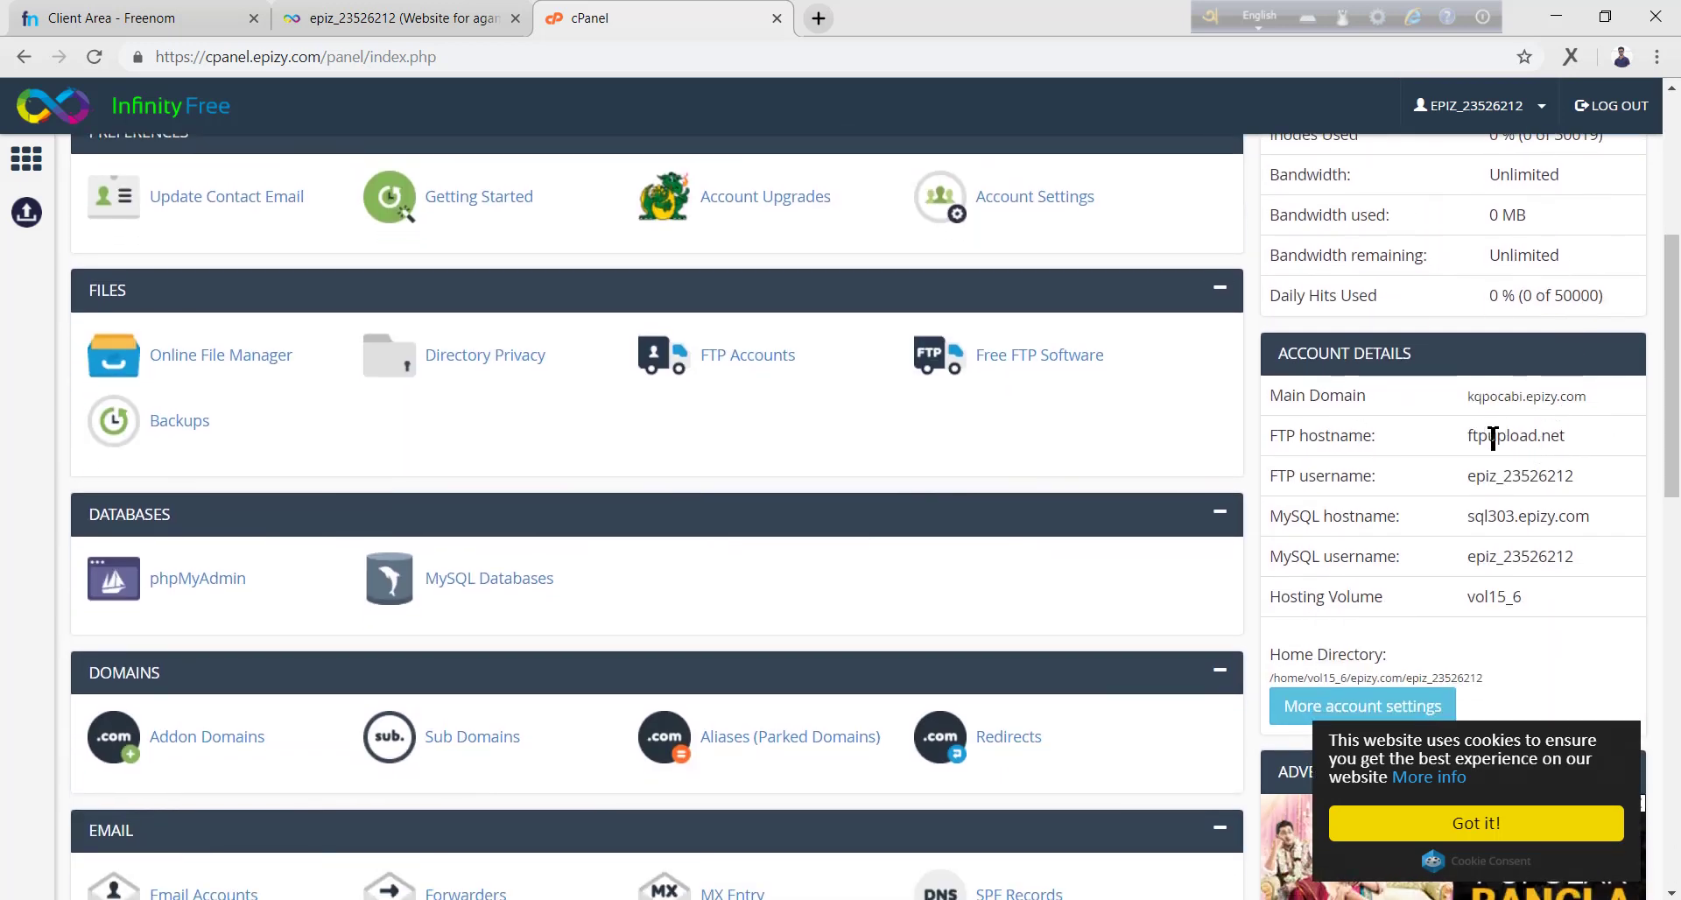
{"action": "scroll", "coordinate": [1449, 507], "scroll_direction": "down", "scroll_amount": 1}
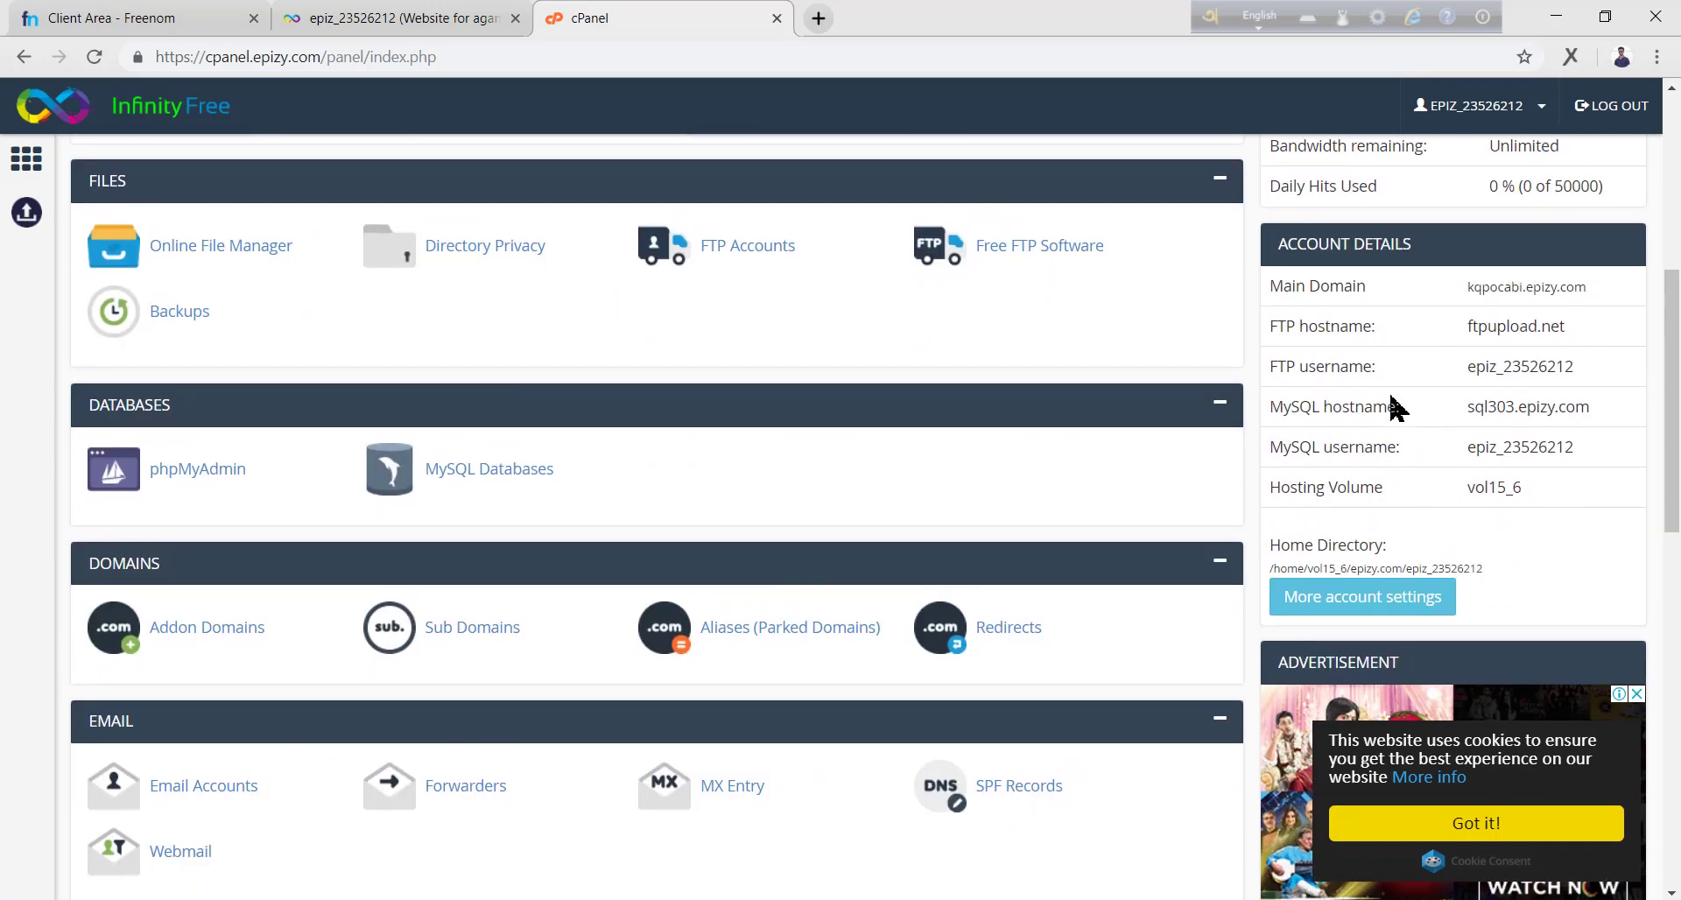
{"action": "scroll", "coordinate": [667, 423], "scroll_direction": "up", "scroll_amount": 2}
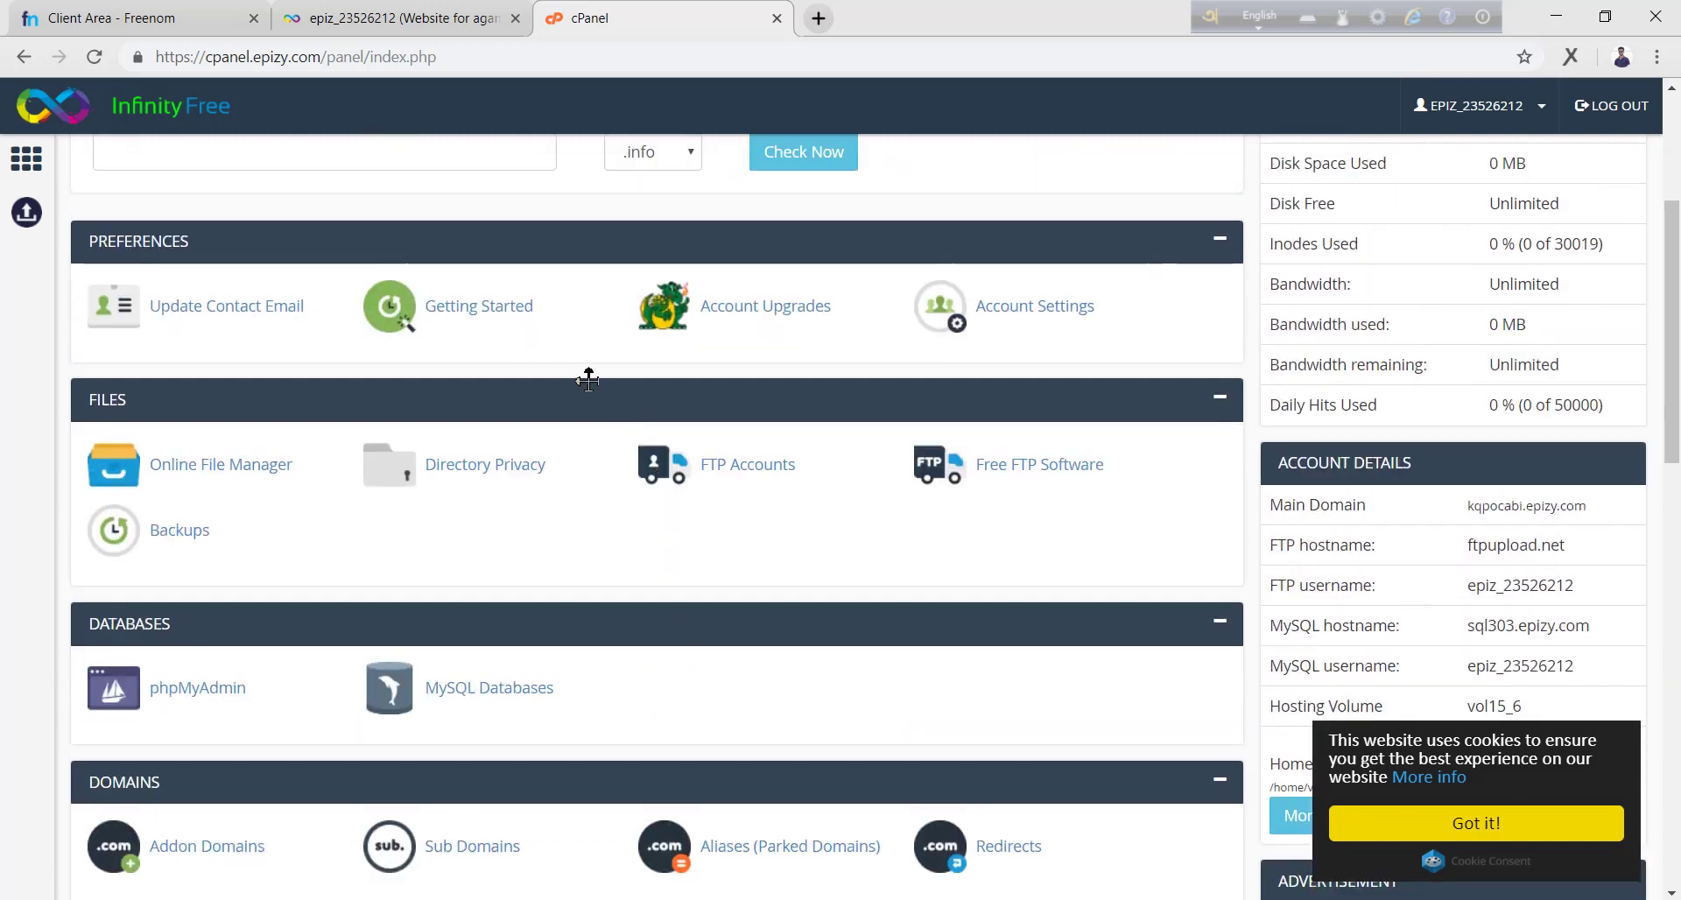
Step: Open the Addon Domains page and check the agamirbarta.cf entry and its document root
{"action": "scroll", "coordinate": [226, 420], "scroll_direction": "down", "scroll_amount": 4}
{"action": "left_click", "coordinate": [226, 410]}
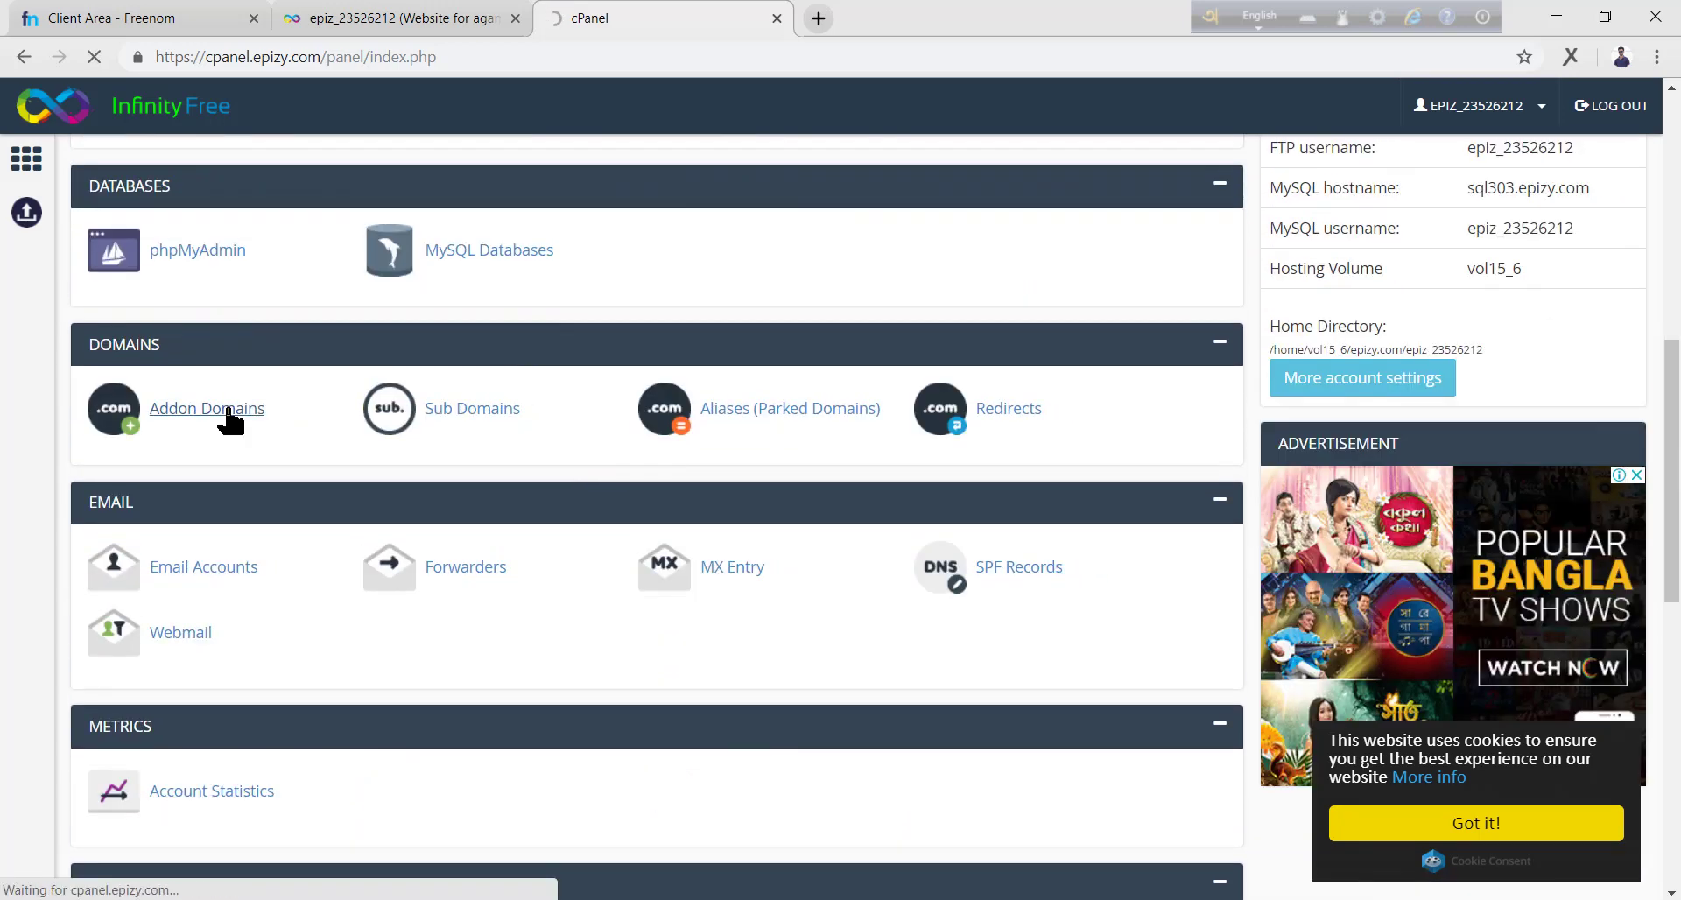
{"action": "scroll", "coordinate": [317, 679], "scroll_direction": "up", "scroll_amount": 2}
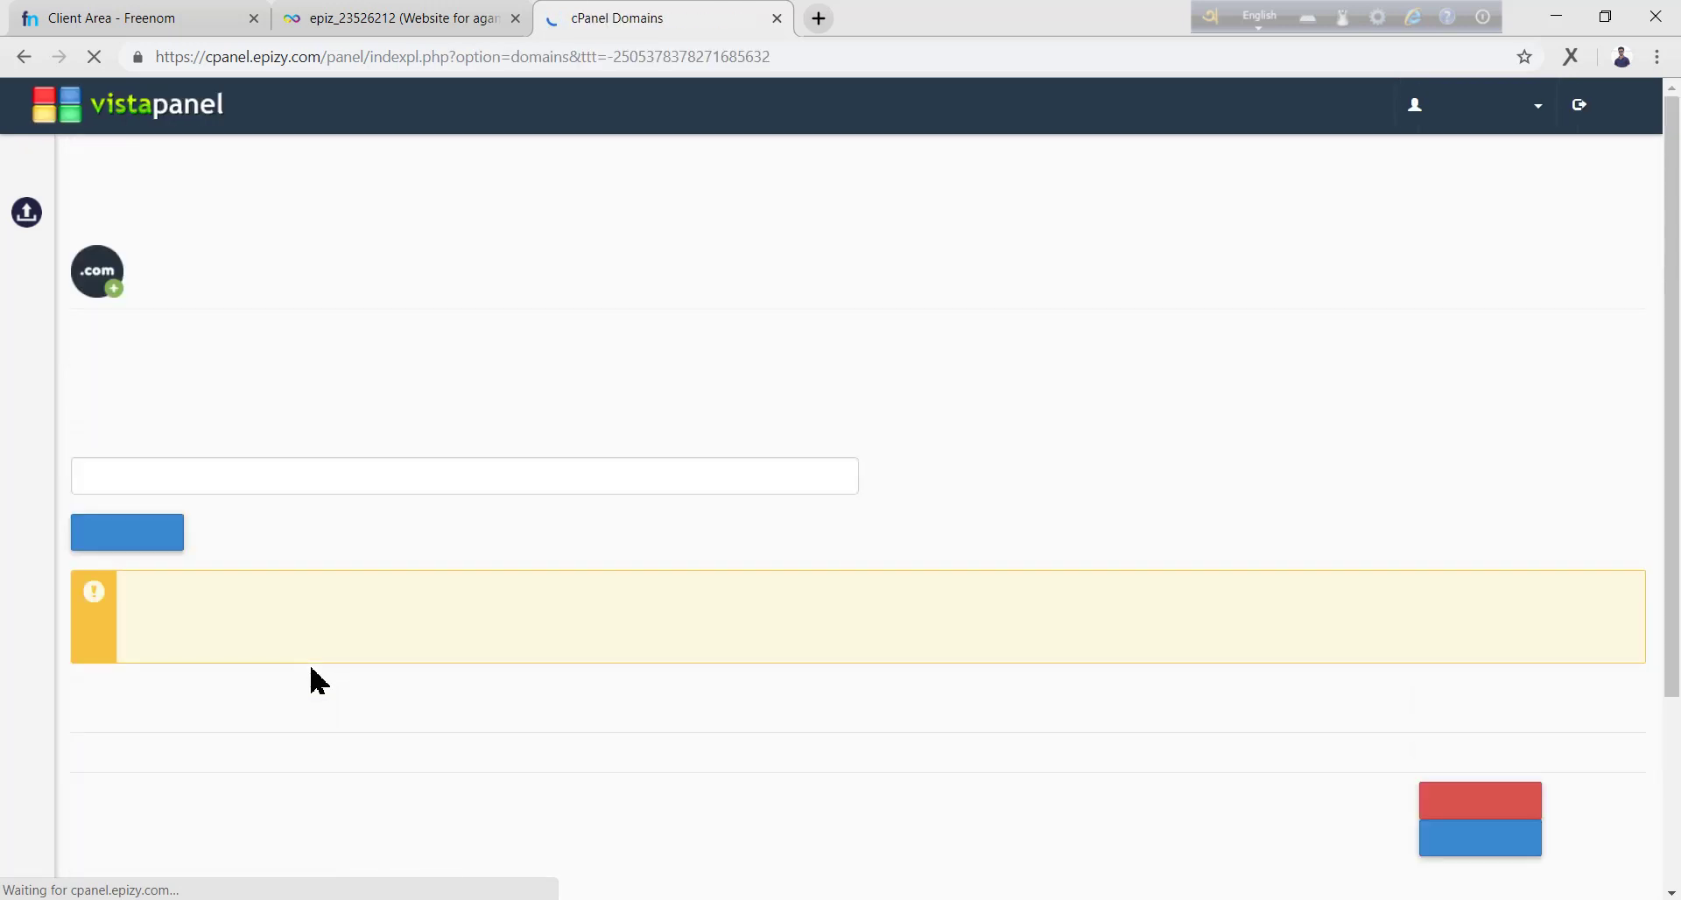
{"action": "scroll", "coordinate": [296, 680], "scroll_direction": "down", "scroll_amount": 2}
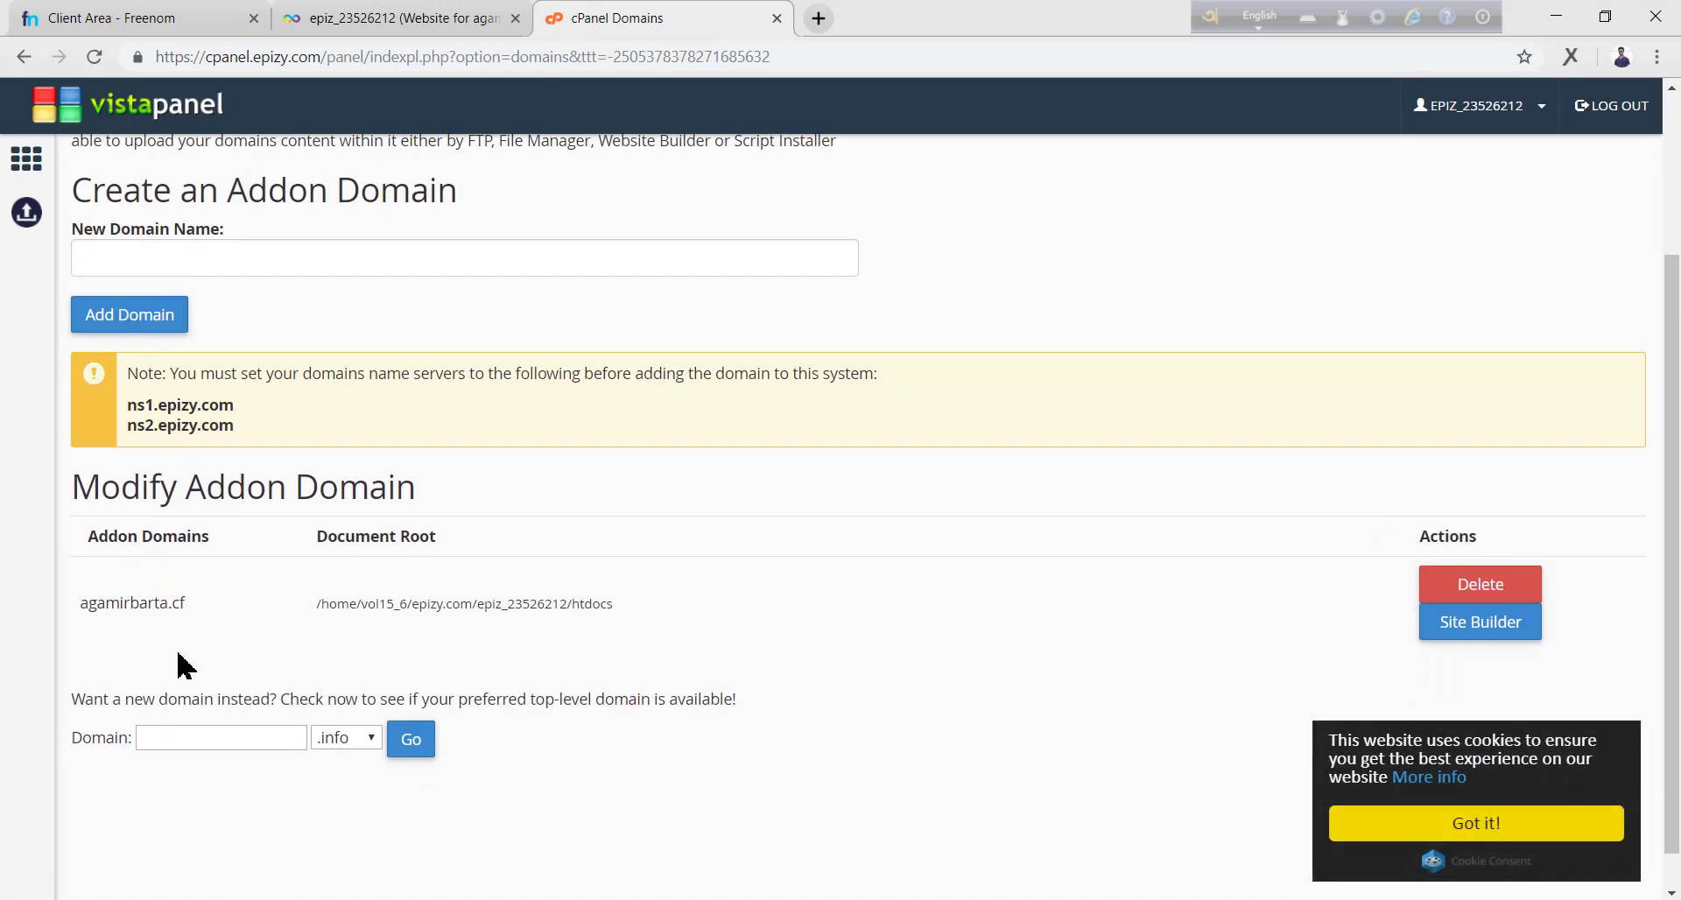
{"action": "left_click_drag", "start_coordinate": [185, 604], "coordinate": [79, 624]}
{"action": "left_click_drag", "start_coordinate": [312, 604], "coordinate": [629, 611]}
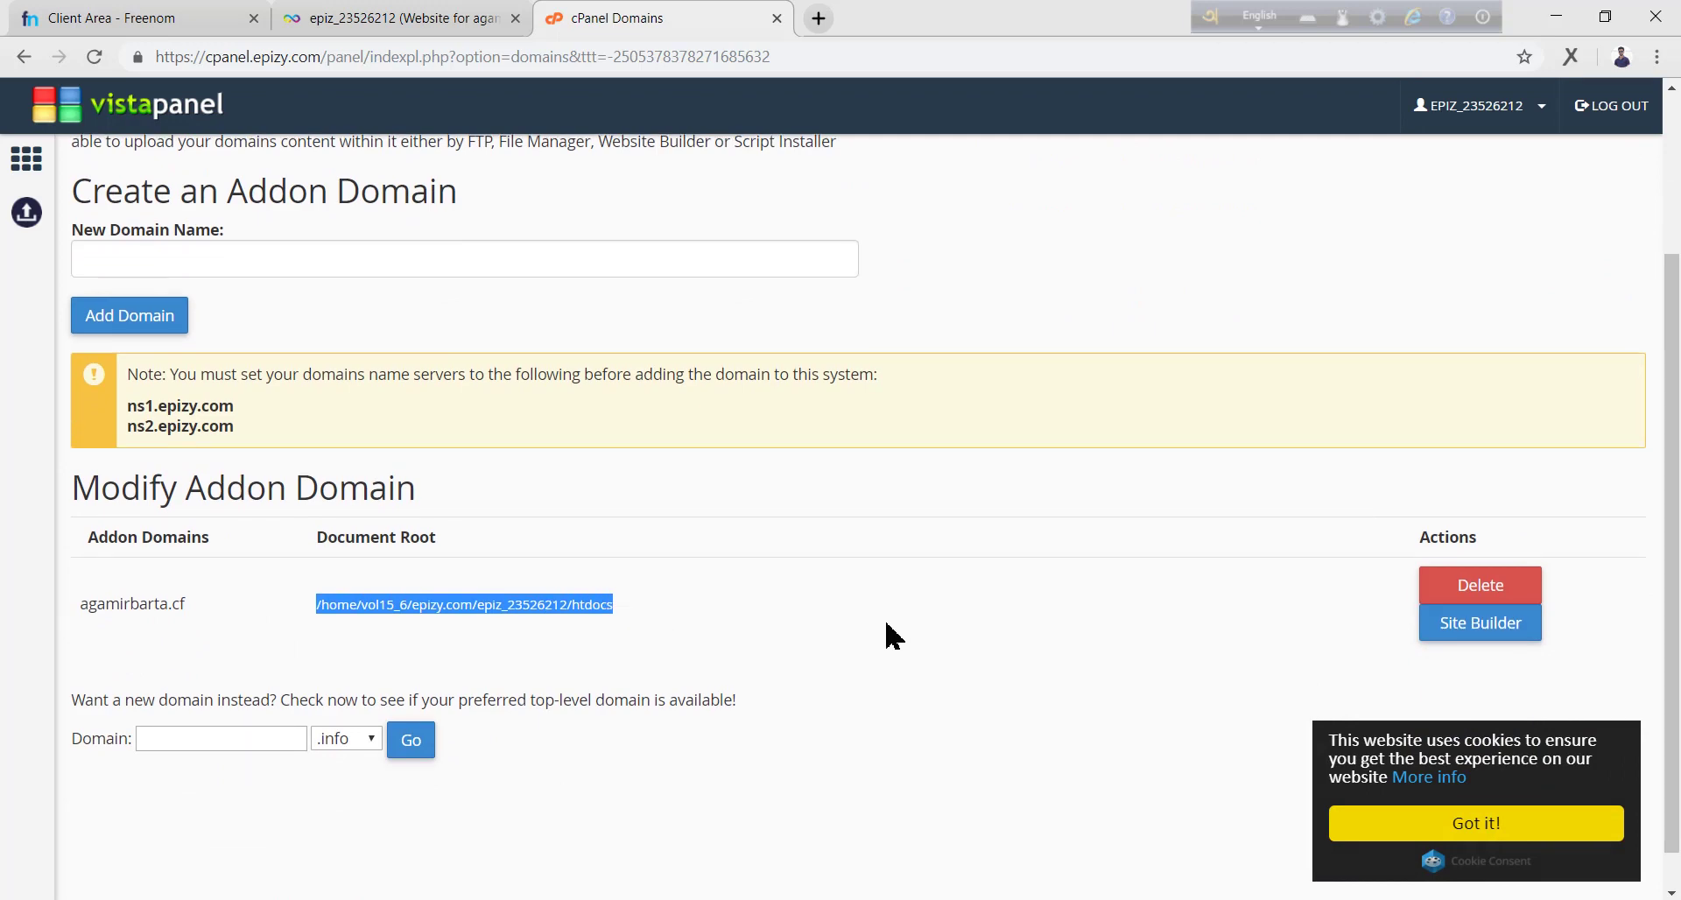
{"action": "scroll", "coordinate": [890, 638], "scroll_direction": "up", "scroll_amount": 2}
Step: Return to the control panel home page and open the Softaculous Apps Installer in a new tab
{"action": "left_click", "coordinate": [24, 160]}
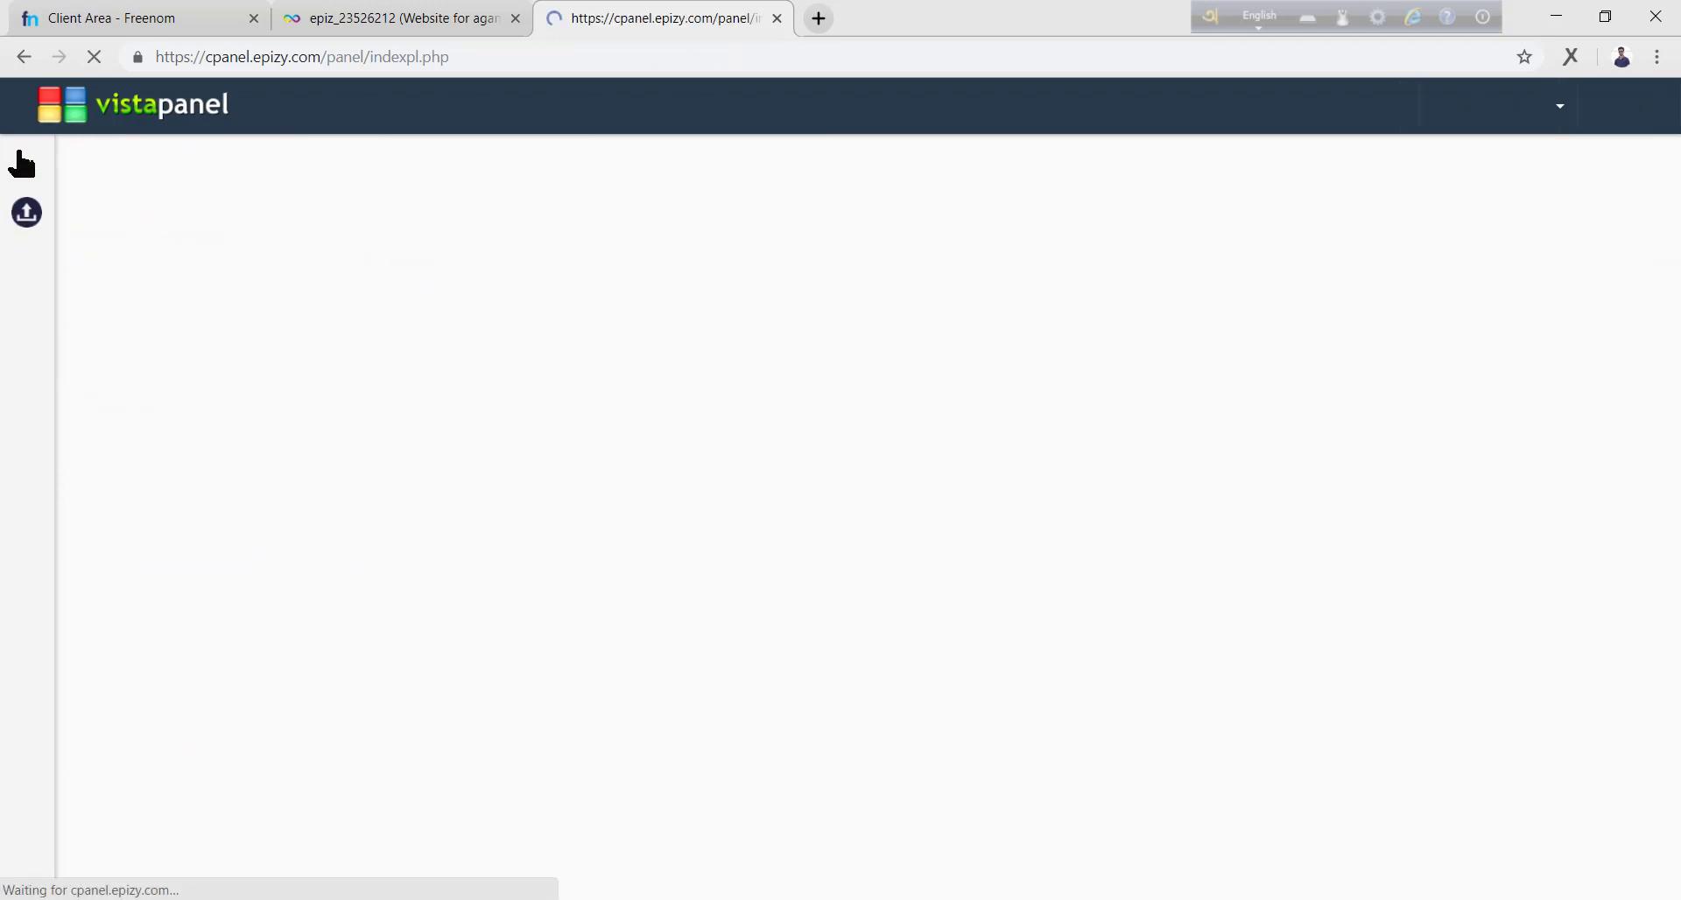
{"action": "scroll", "coordinate": [522, 285], "scroll_direction": "down", "scroll_amount": 5}
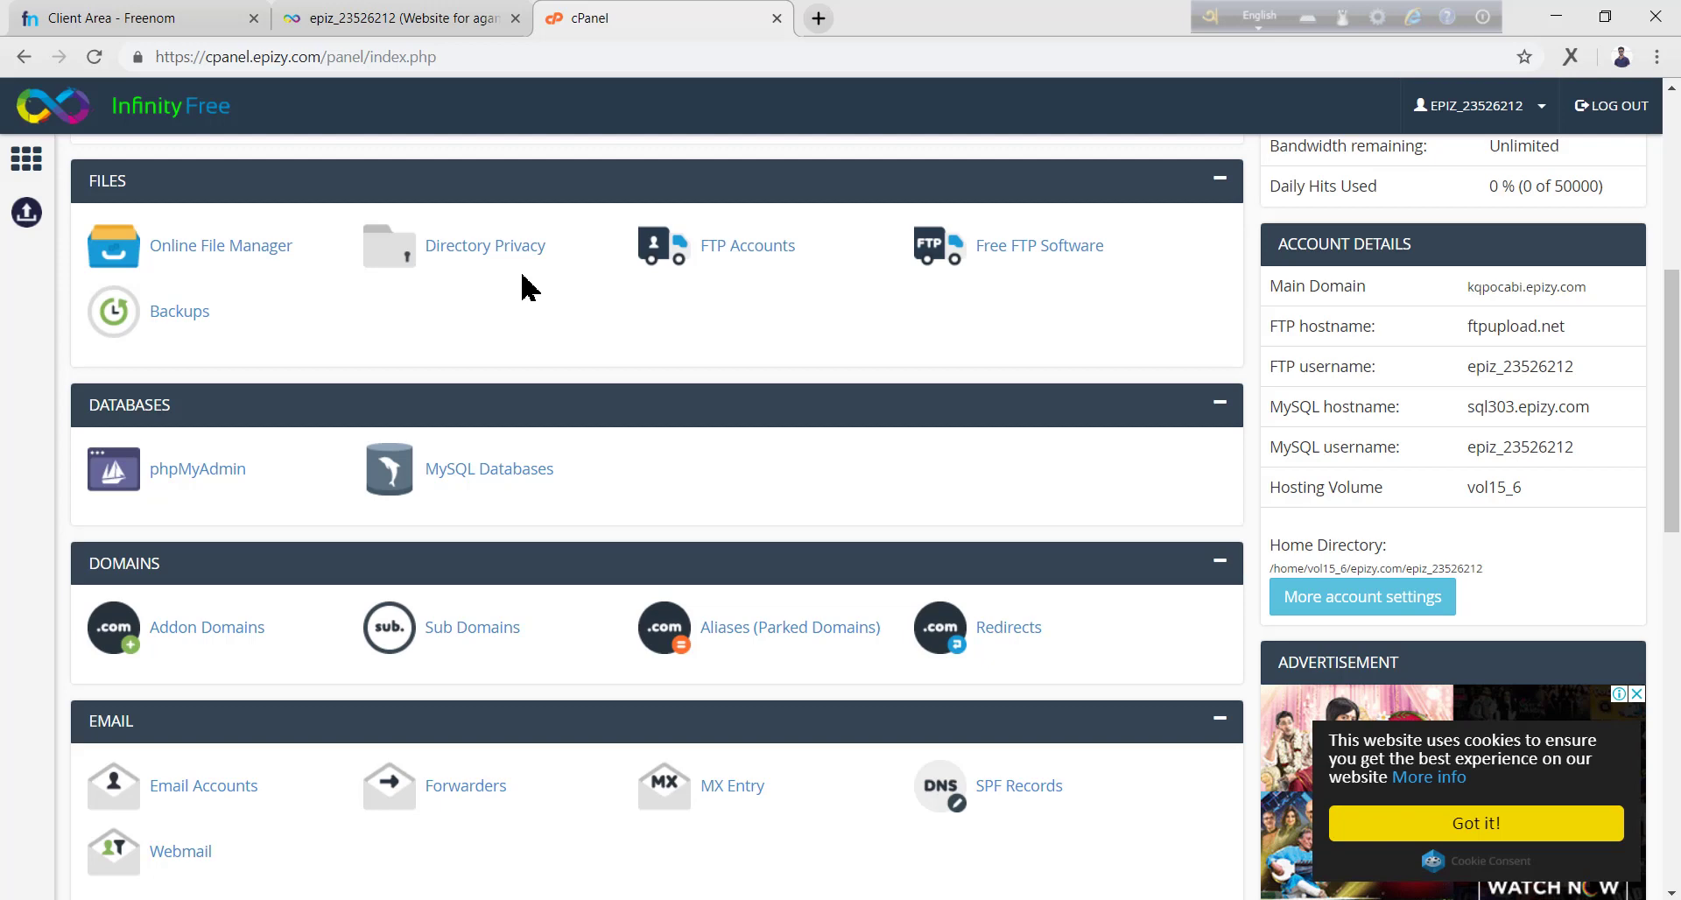
{"action": "scroll", "coordinate": [649, 345], "scroll_direction": "down", "scroll_amount": 5}
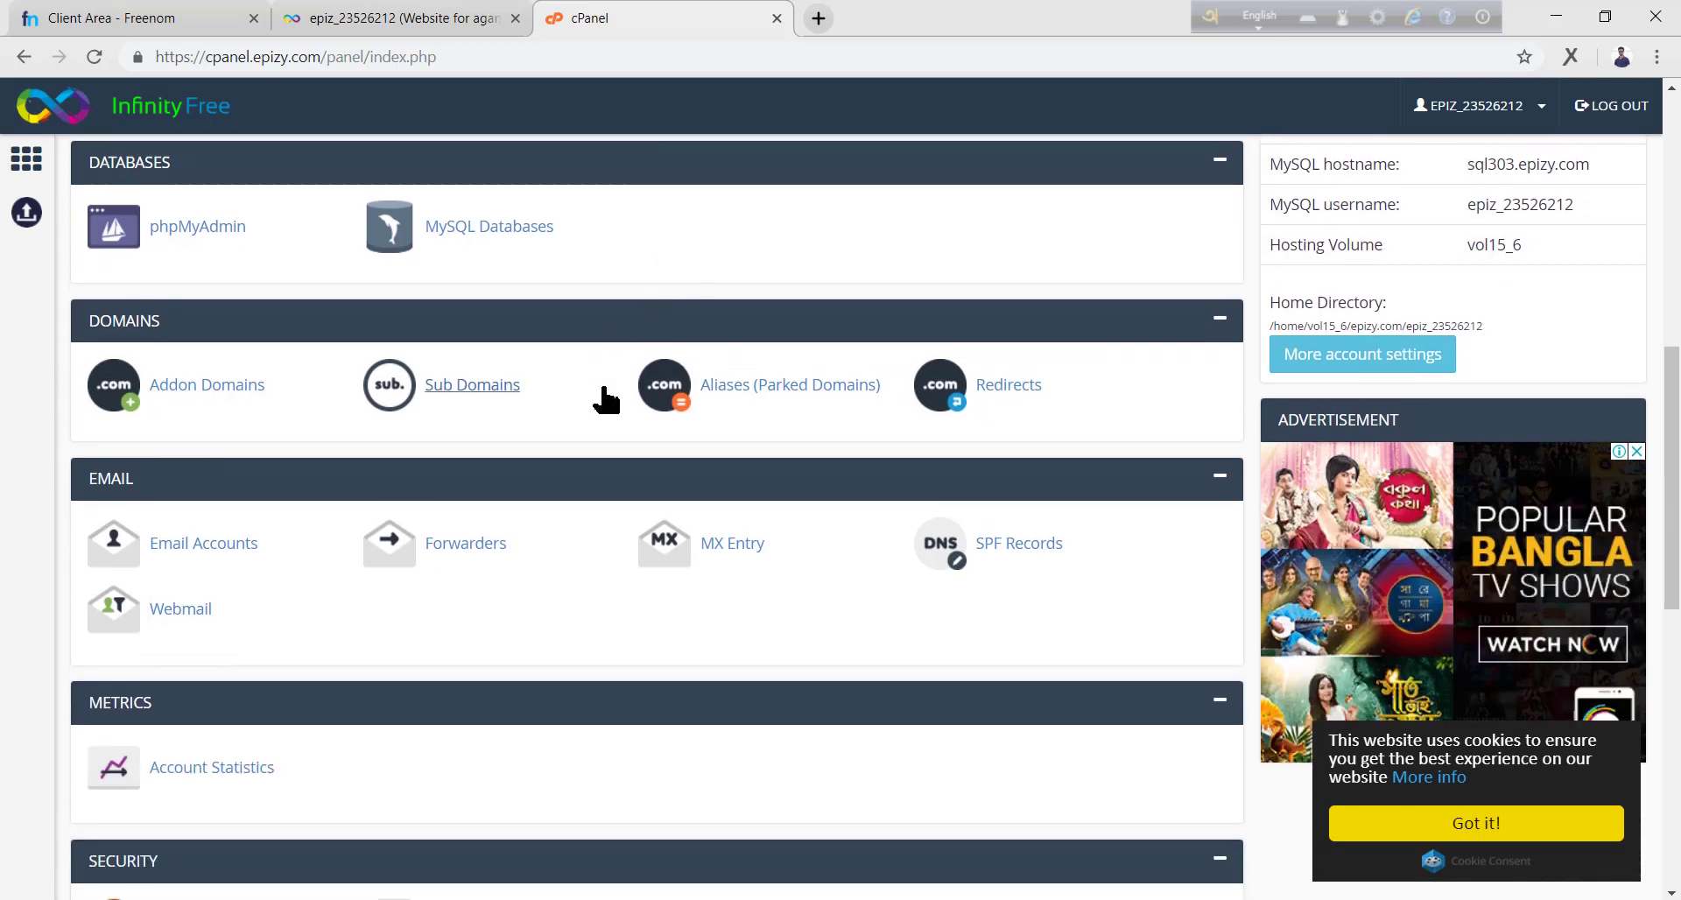
{"action": "scroll", "coordinate": [663, 495], "scroll_direction": "down", "scroll_amount": 5}
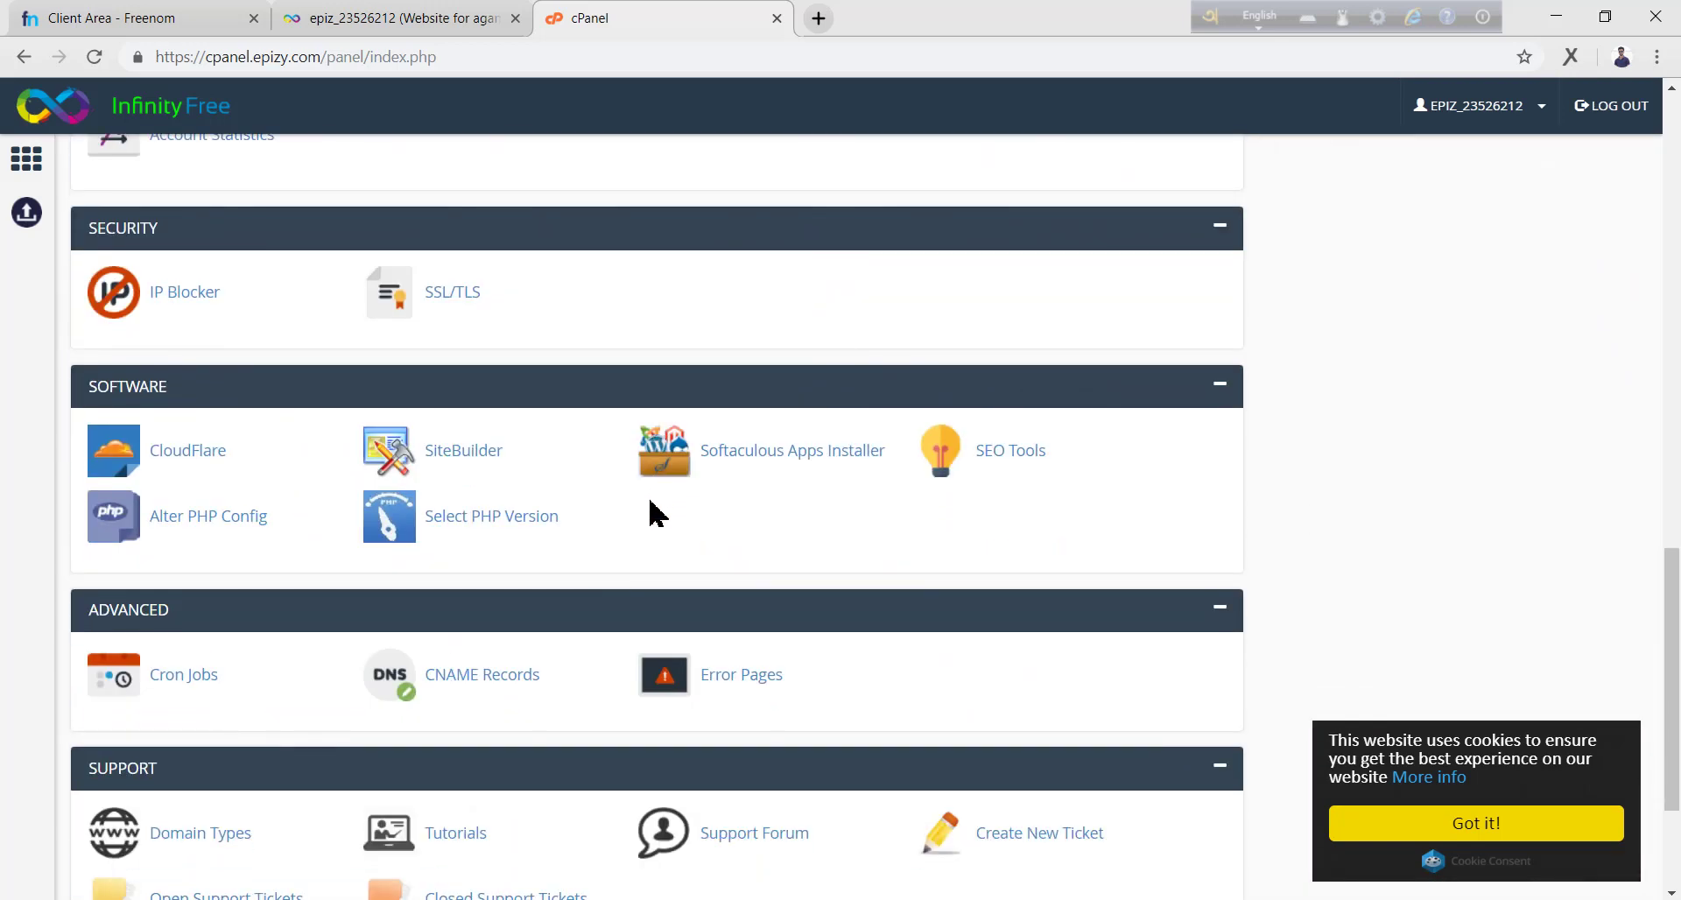
{"action": "right_click", "coordinate": [745, 462]}
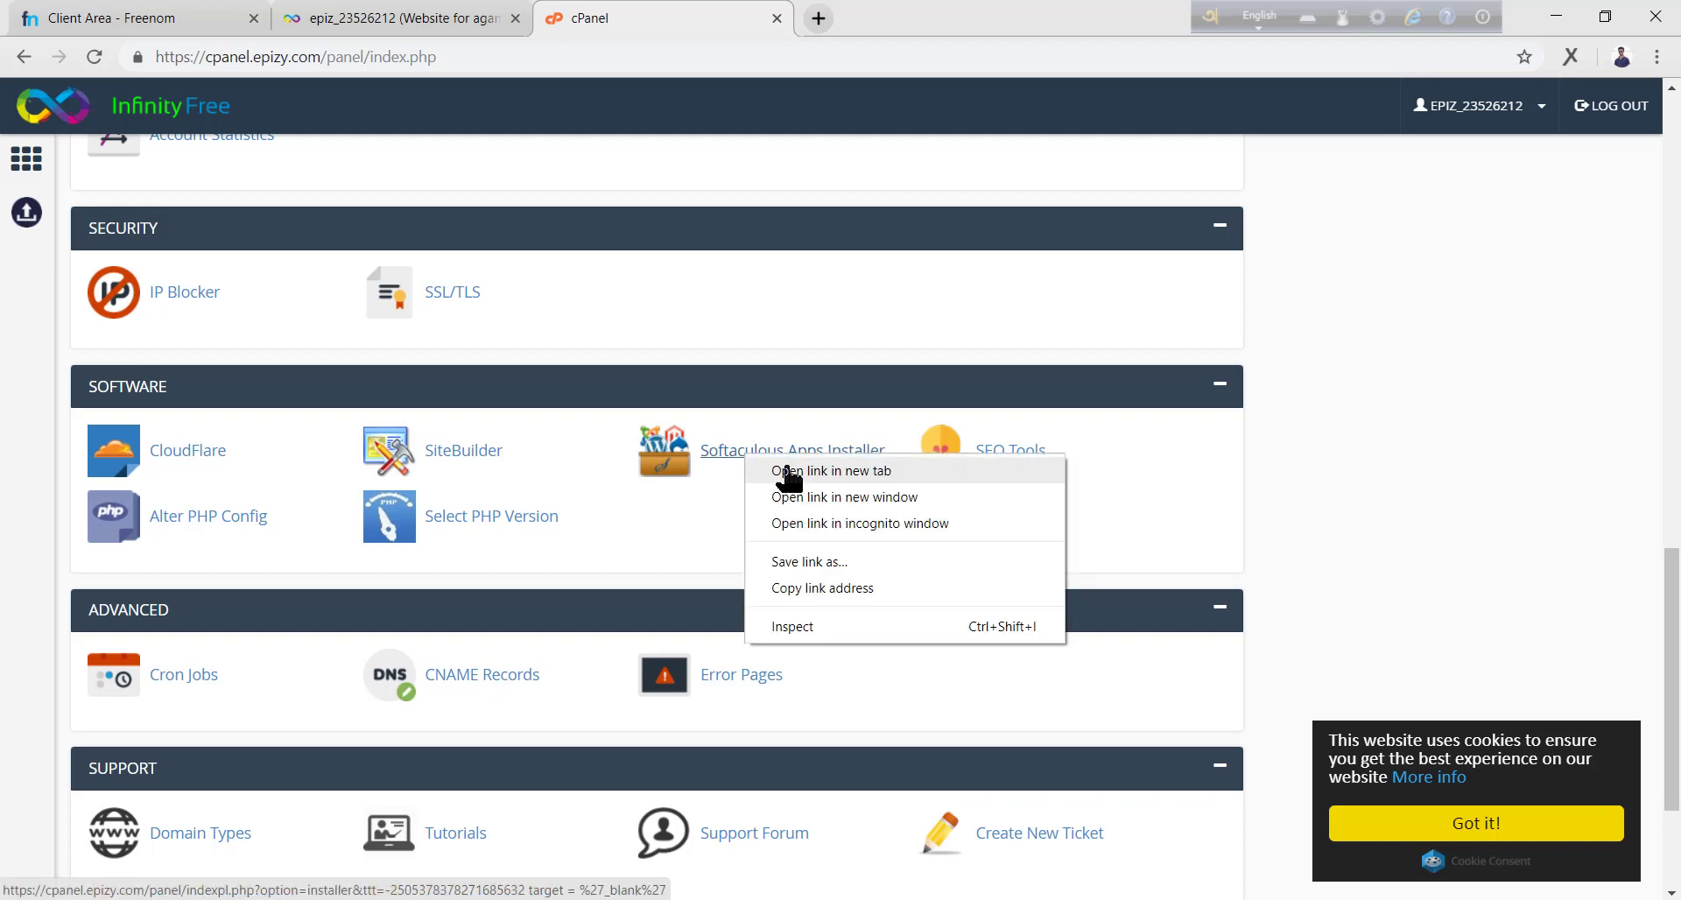
{"action": "left_click", "coordinate": [790, 473]}
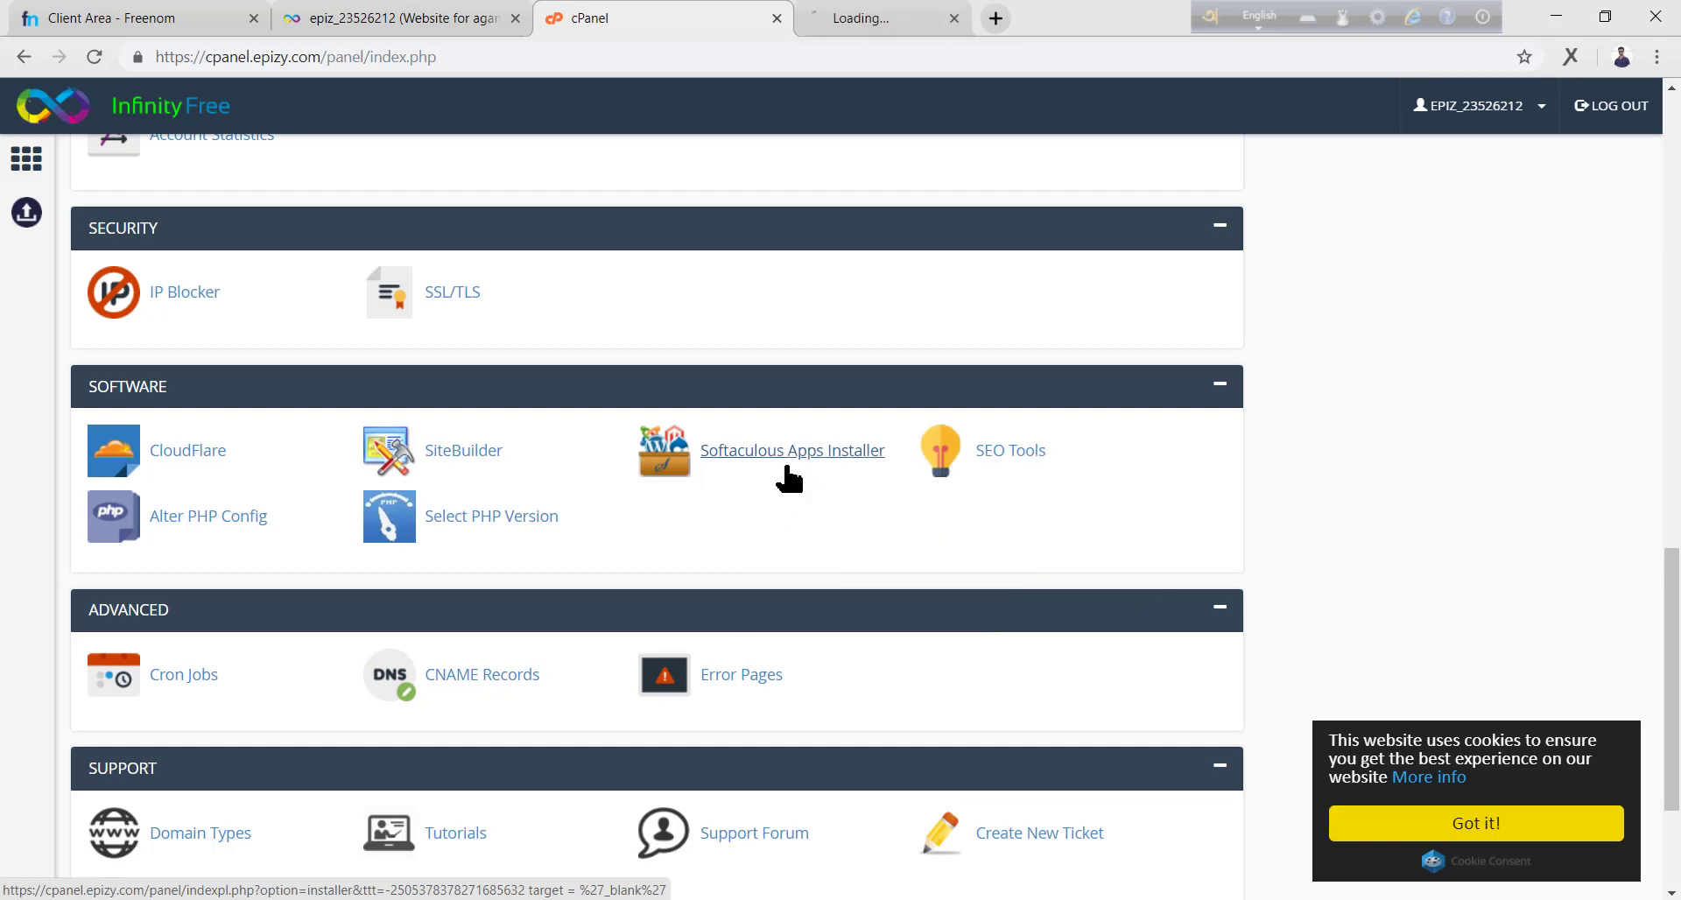
{"action": "left_click", "coordinate": [867, 12]}
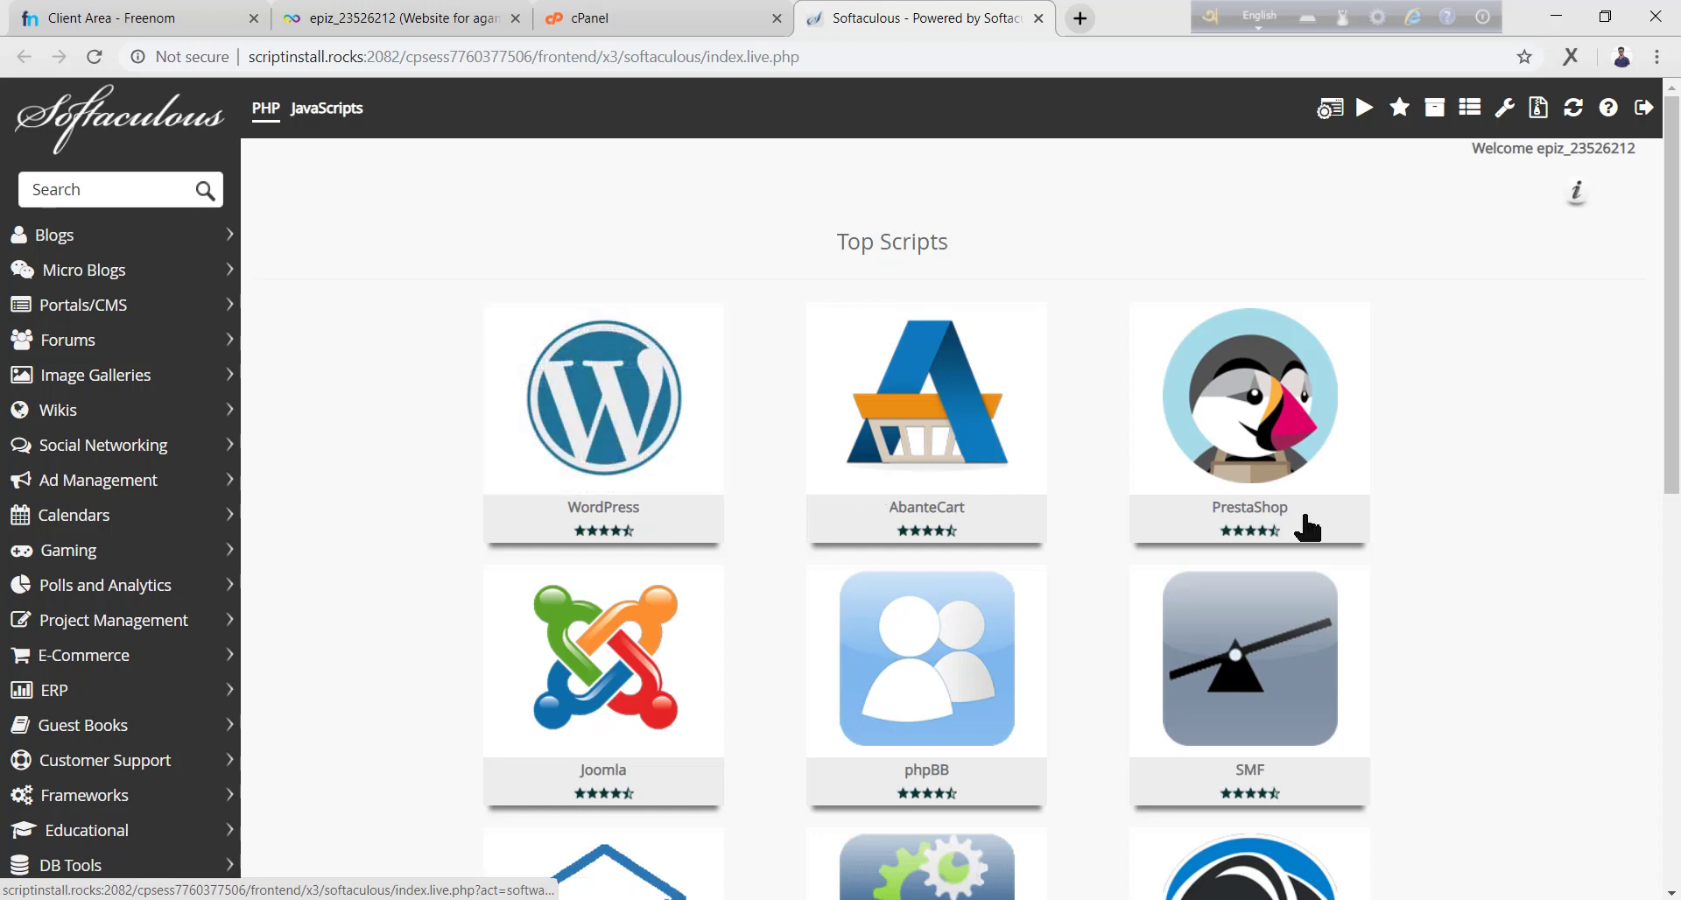
Step: Look through the top scripts and open the WordPress installation form
{"action": "mouse_move", "coordinate": [908, 694]}
{"action": "scroll", "coordinate": [726, 550], "scroll_direction": "down", "scroll_amount": 2}
{"action": "scroll", "coordinate": [727, 550], "scroll_direction": "down", "scroll_amount": 2}
{"action": "scroll", "coordinate": [1175, 581], "scroll_direction": "up", "scroll_amount": 4}
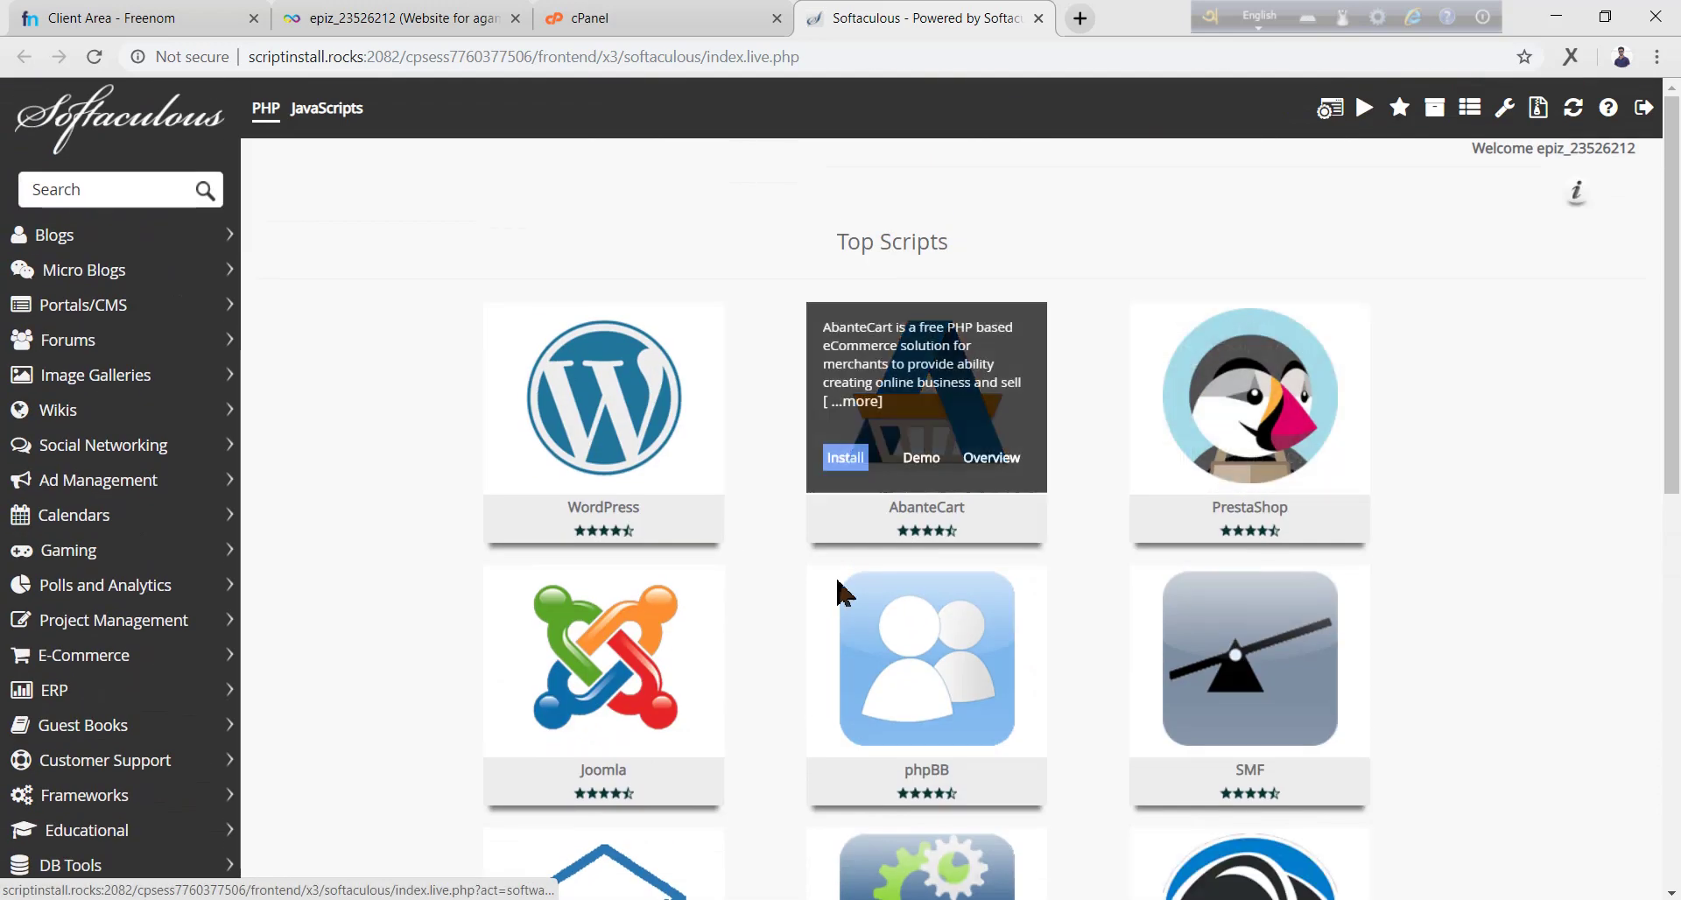
{"action": "mouse_move", "coordinate": [578, 482]}
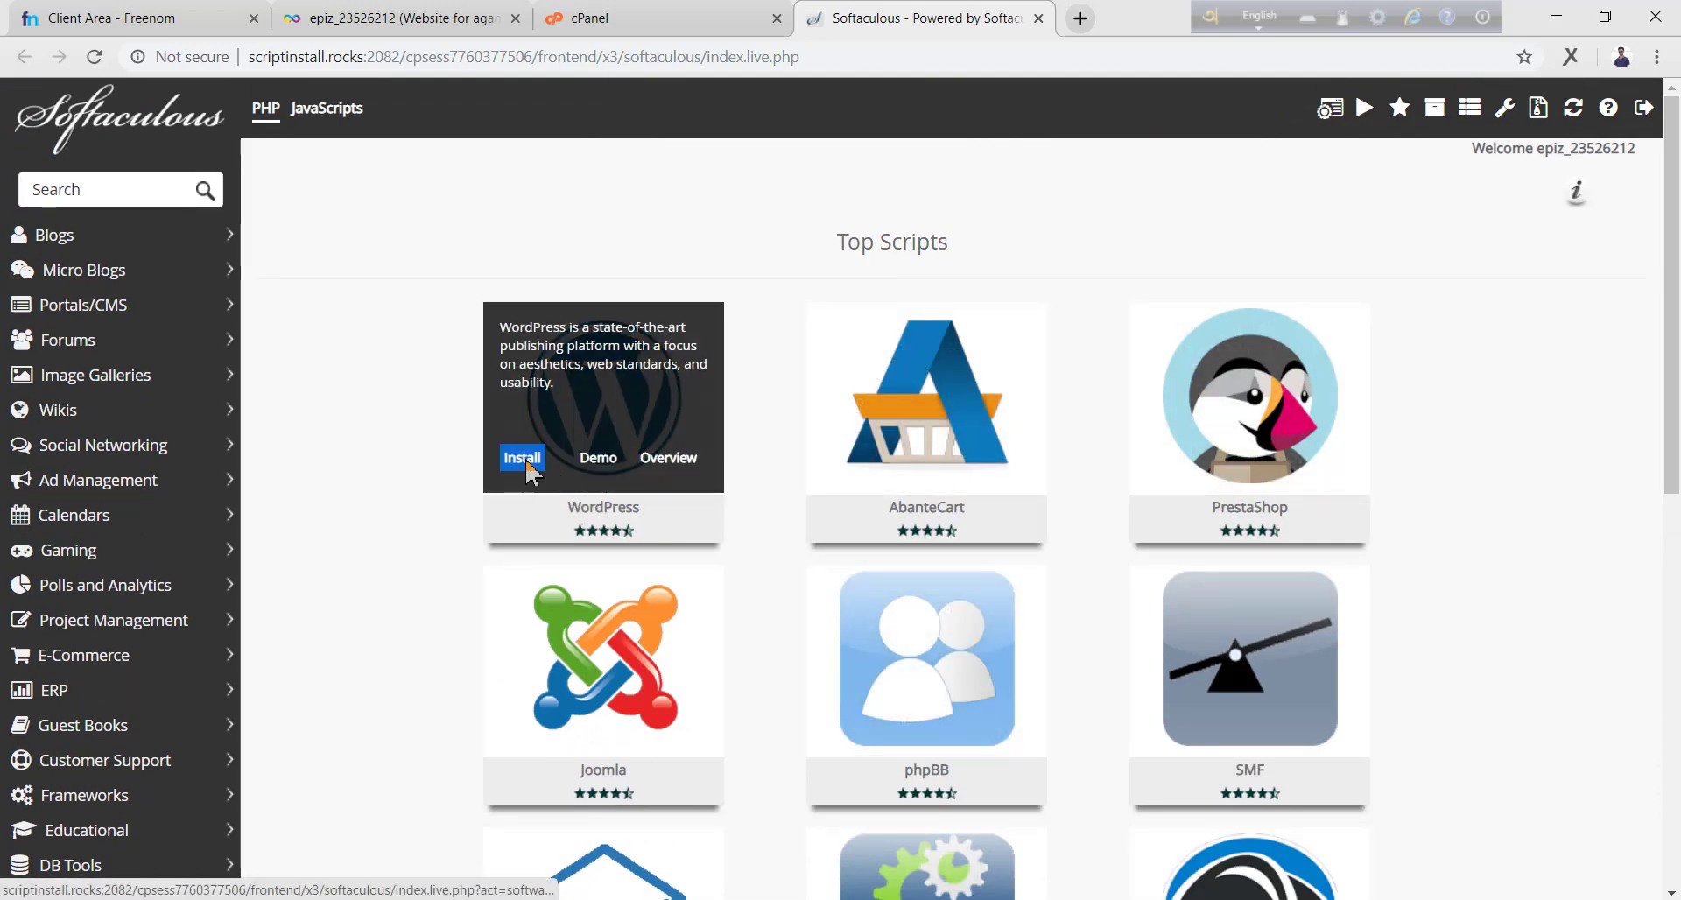
{"action": "left_click", "coordinate": [528, 465]}
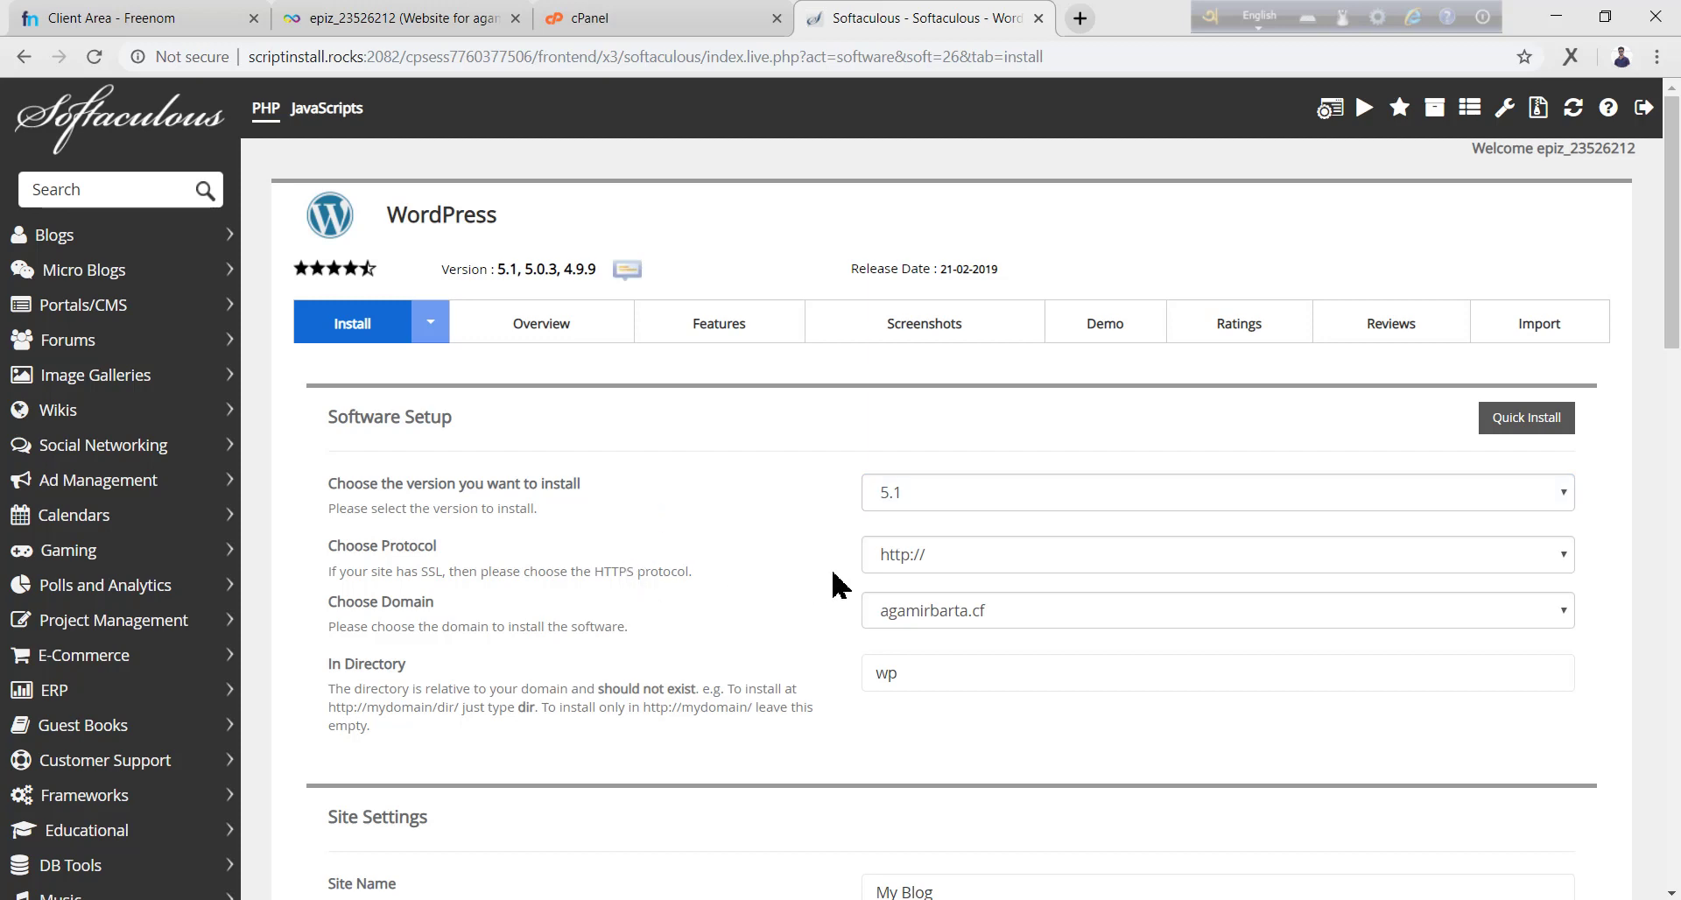
{"action": "left_click", "coordinate": [1002, 560]}
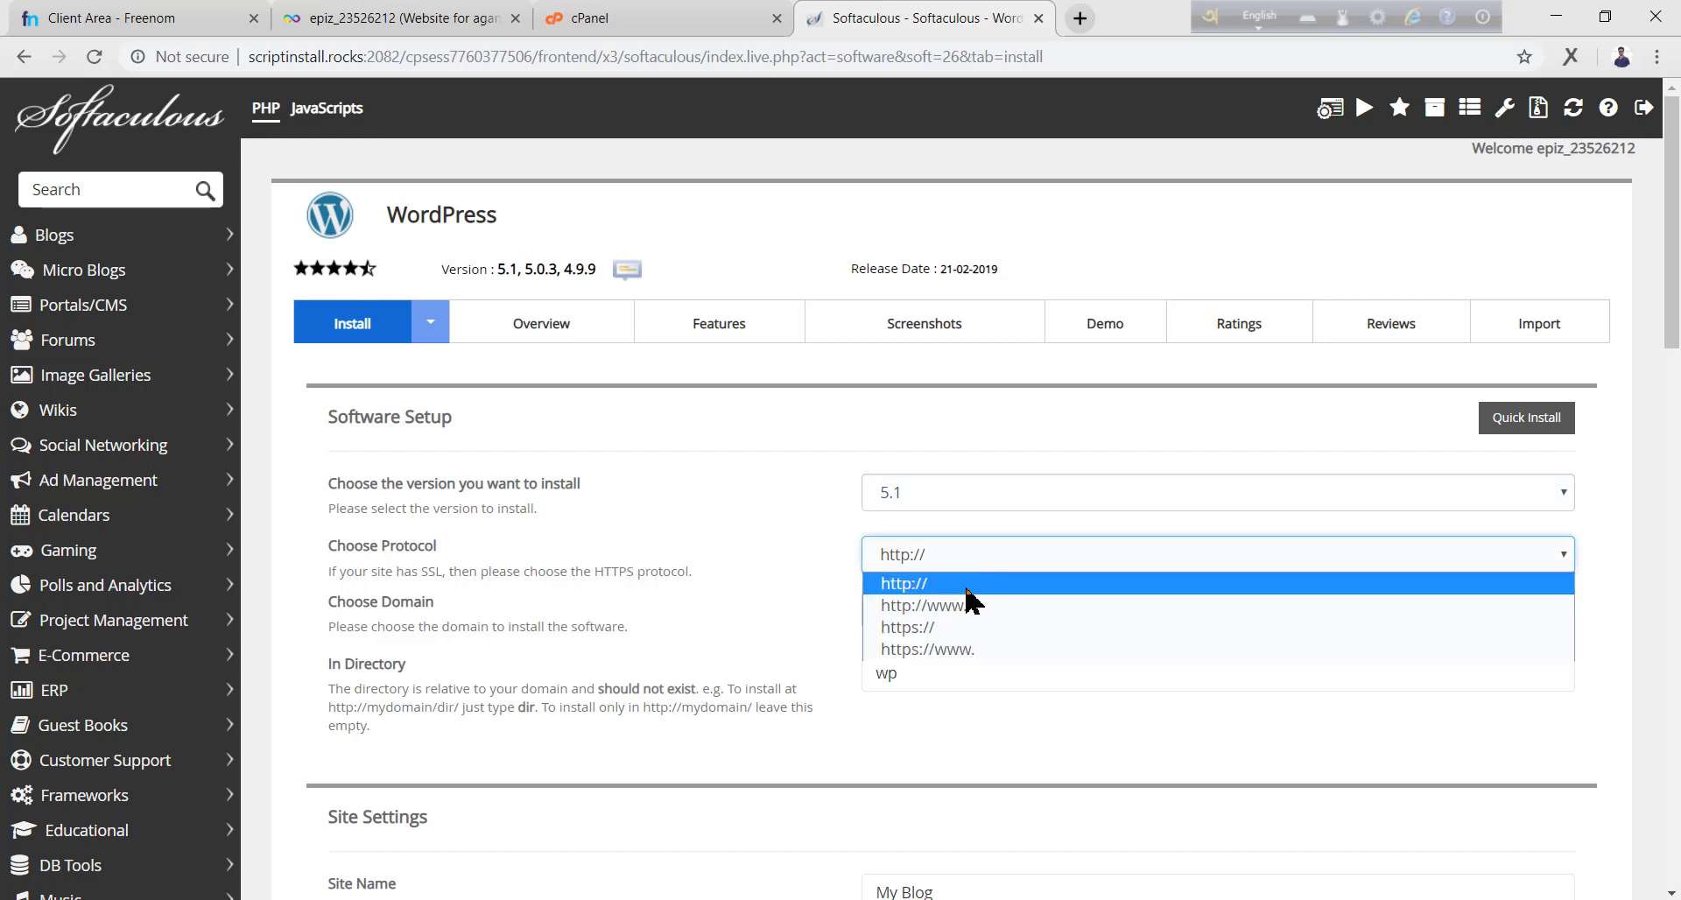
{"action": "left_click", "coordinate": [998, 606]}
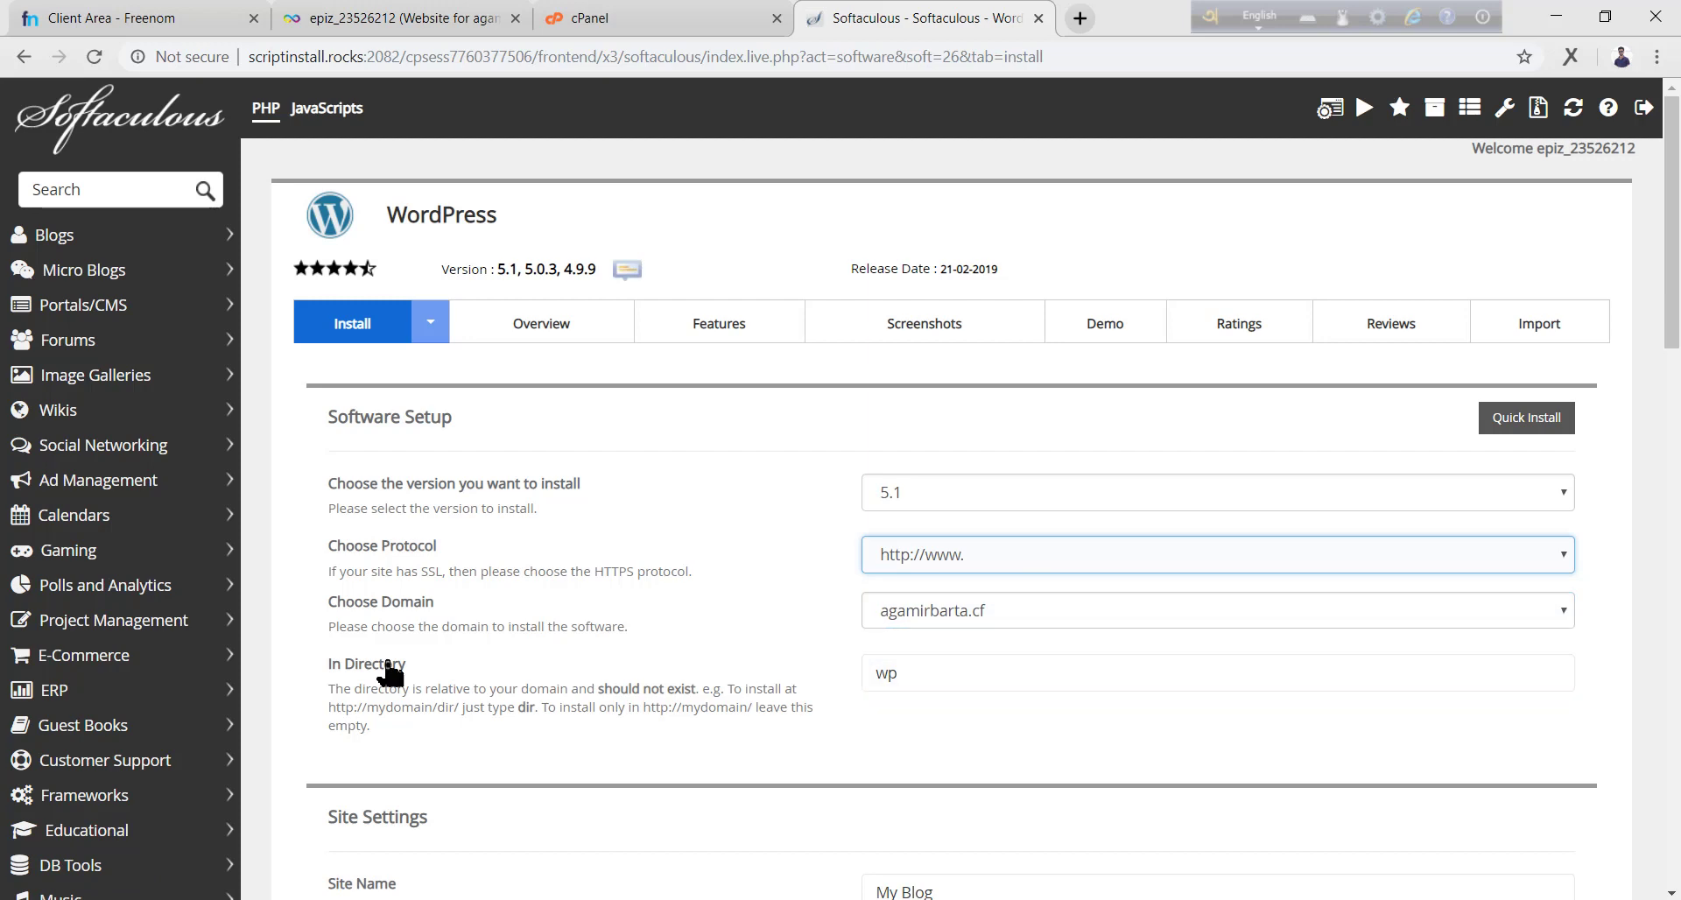
{"action": "left_click_drag", "start_coordinate": [923, 677], "coordinate": [755, 685]}
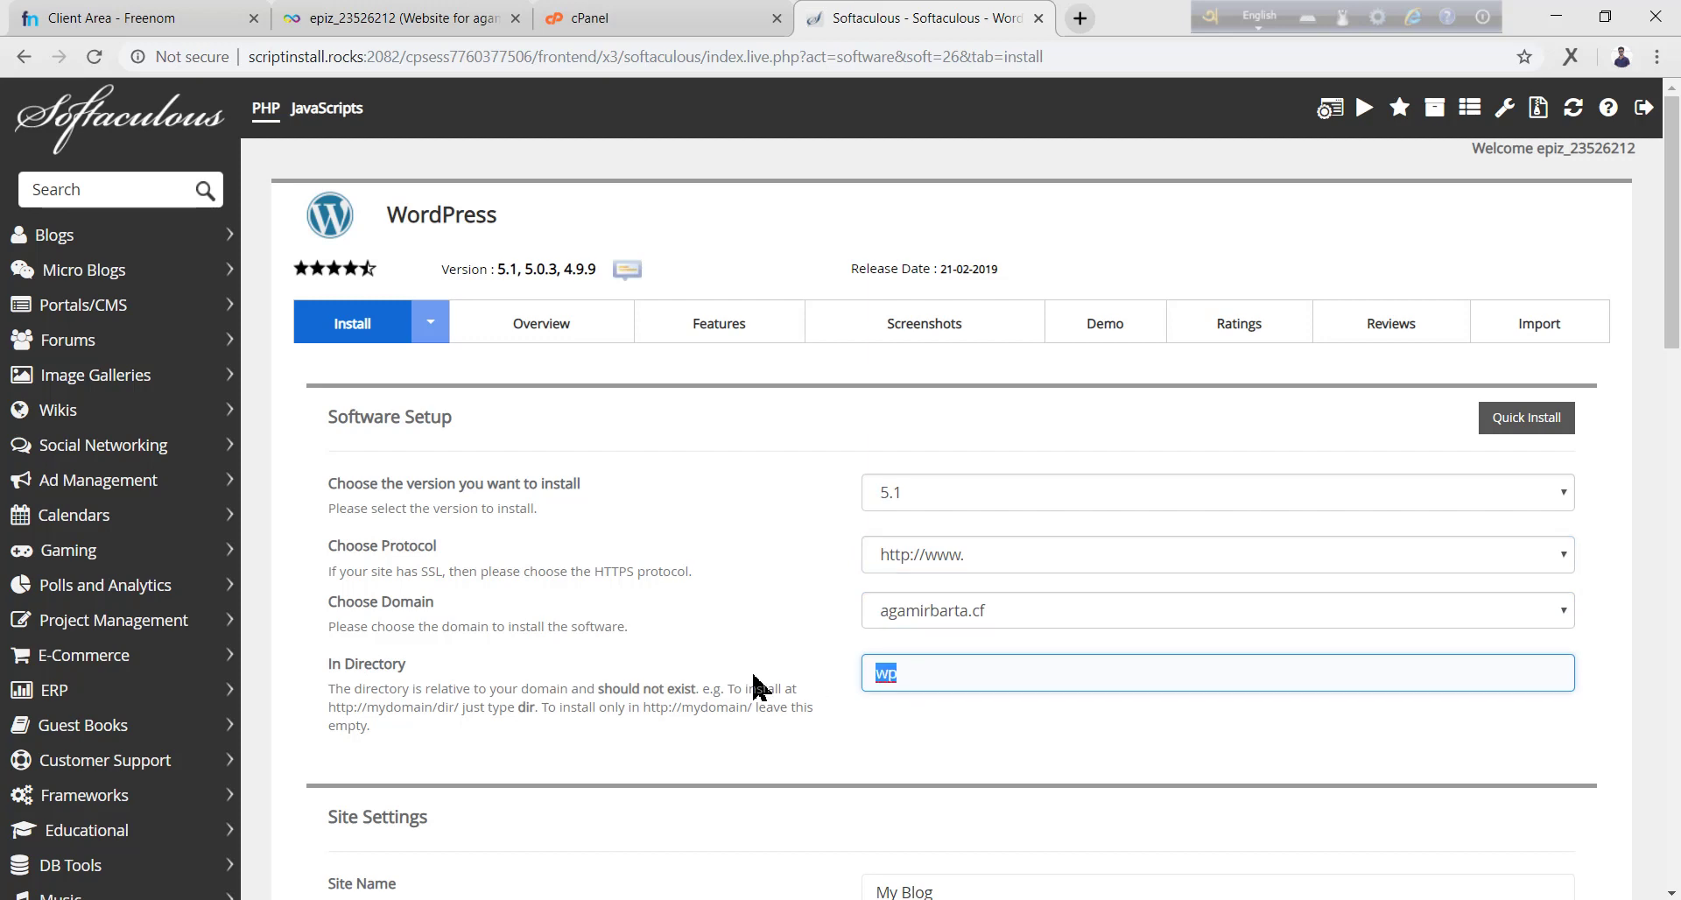
{"action": "left_click", "coordinate": [769, 674]}
Step: Review the site settings, admin account, language and plugin options in the WordPress installation form
{"action": "scroll", "coordinate": [776, 665], "scroll_direction": "down", "scroll_amount": 4}
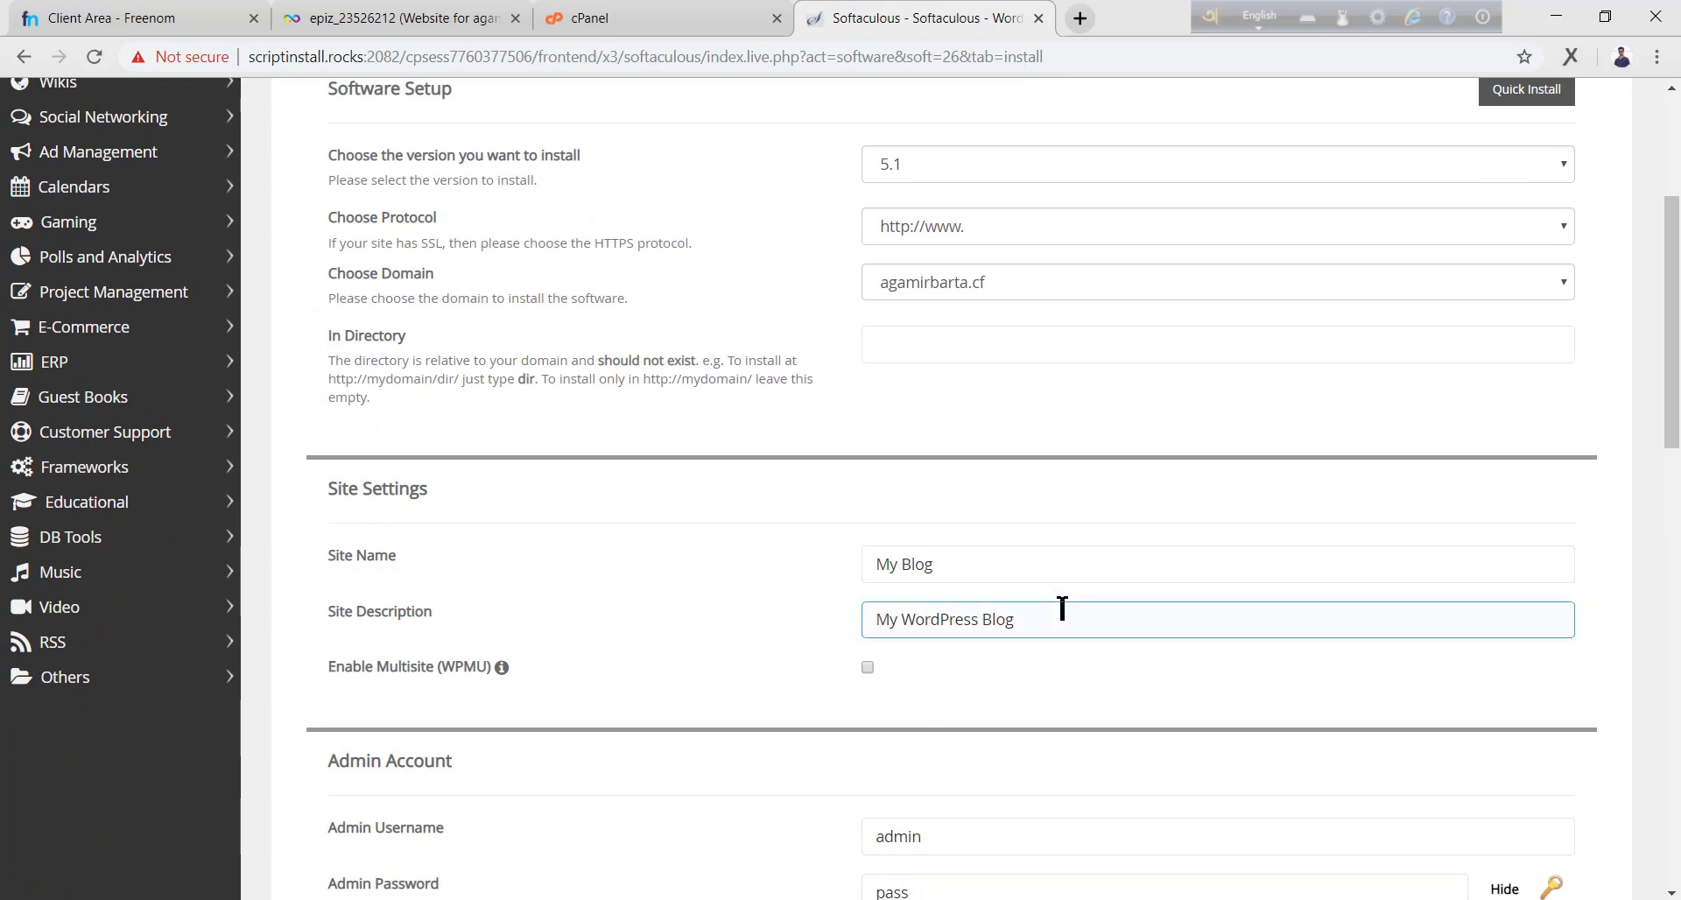
{"action": "scroll", "coordinate": [1062, 611], "scroll_direction": "down", "scroll_amount": 1}
{"action": "scroll", "coordinate": [1062, 617], "scroll_direction": "down", "scroll_amount": 1}
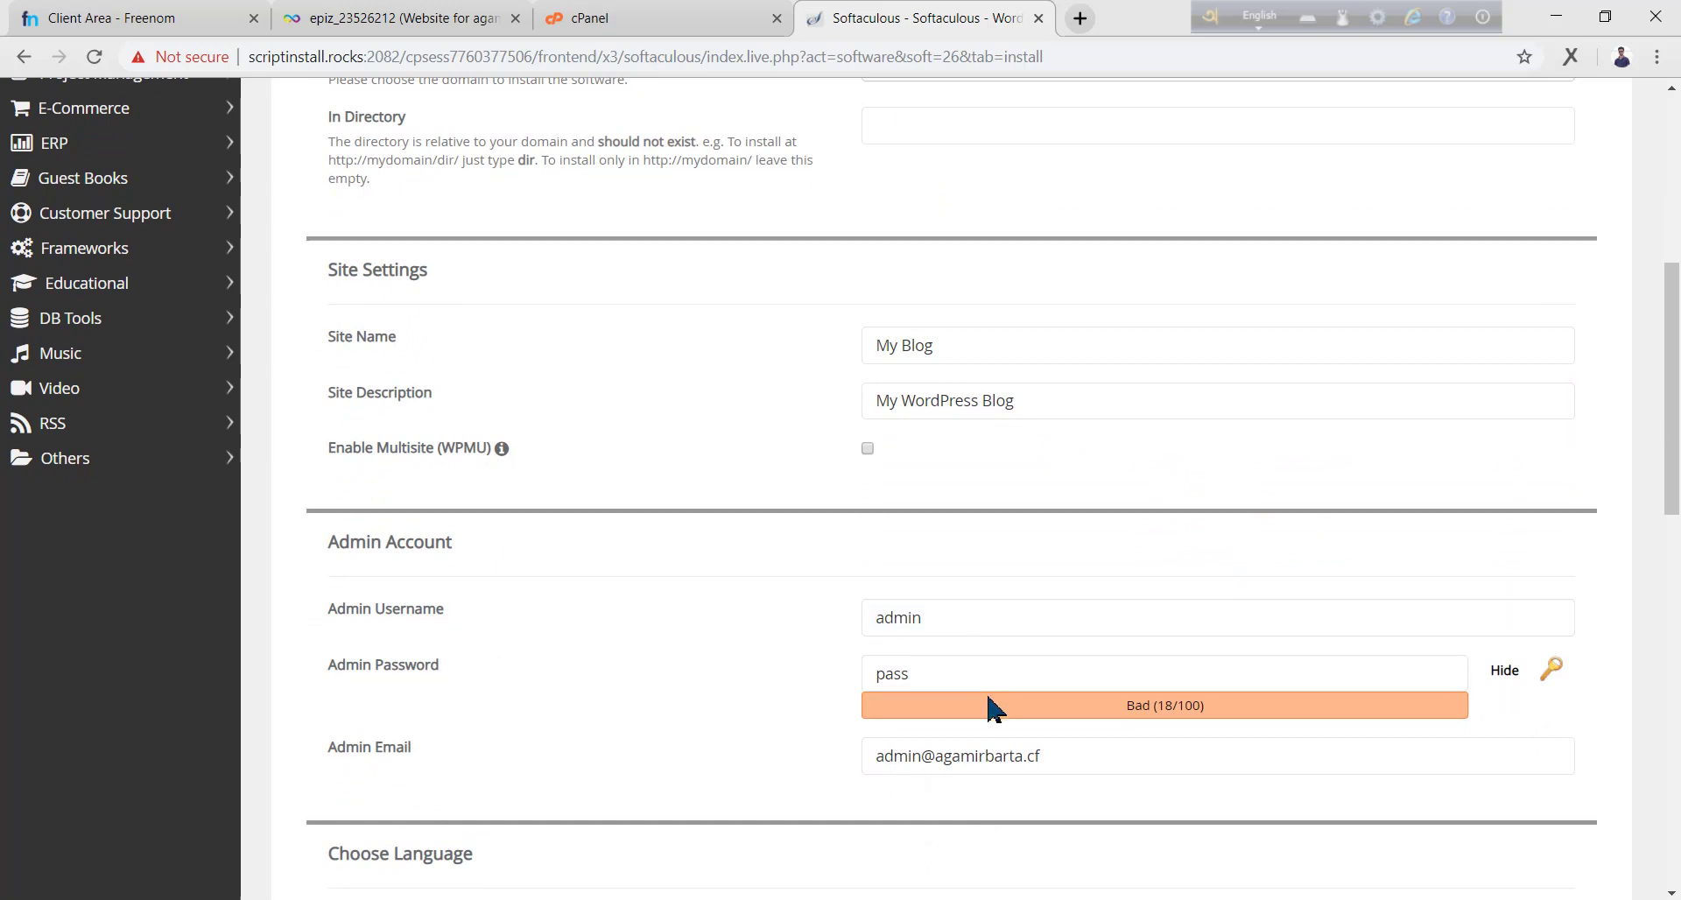
{"action": "scroll", "coordinate": [990, 705], "scroll_direction": "down", "scroll_amount": 1}
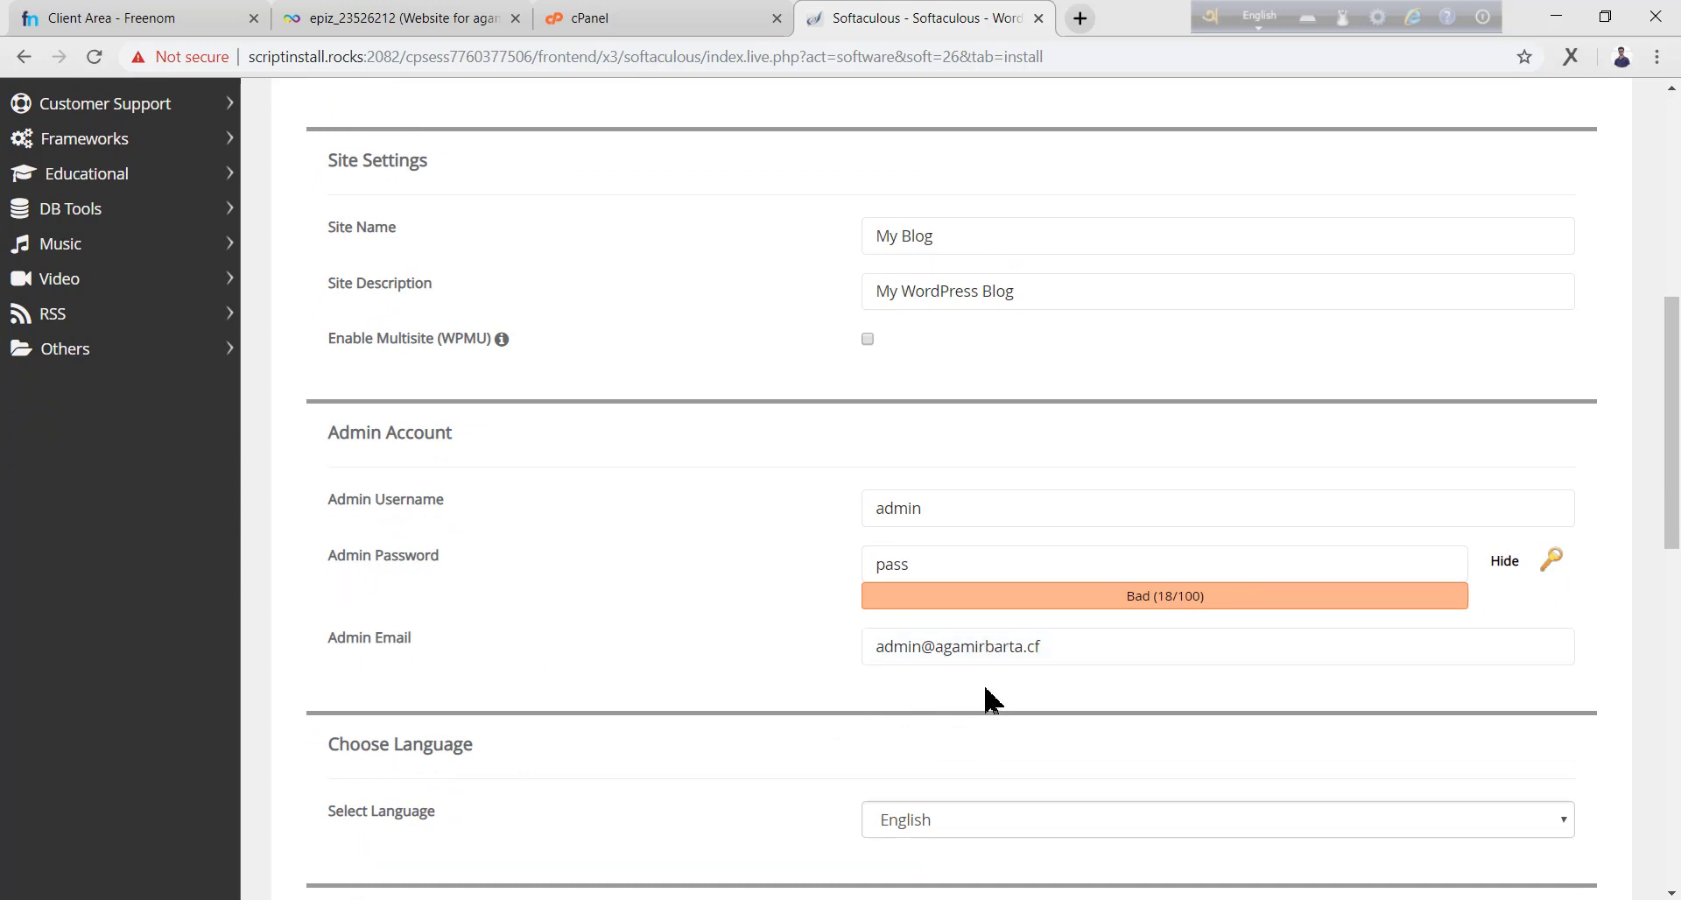
{"action": "scroll", "coordinate": [894, 692], "scroll_direction": "down", "scroll_amount": 2}
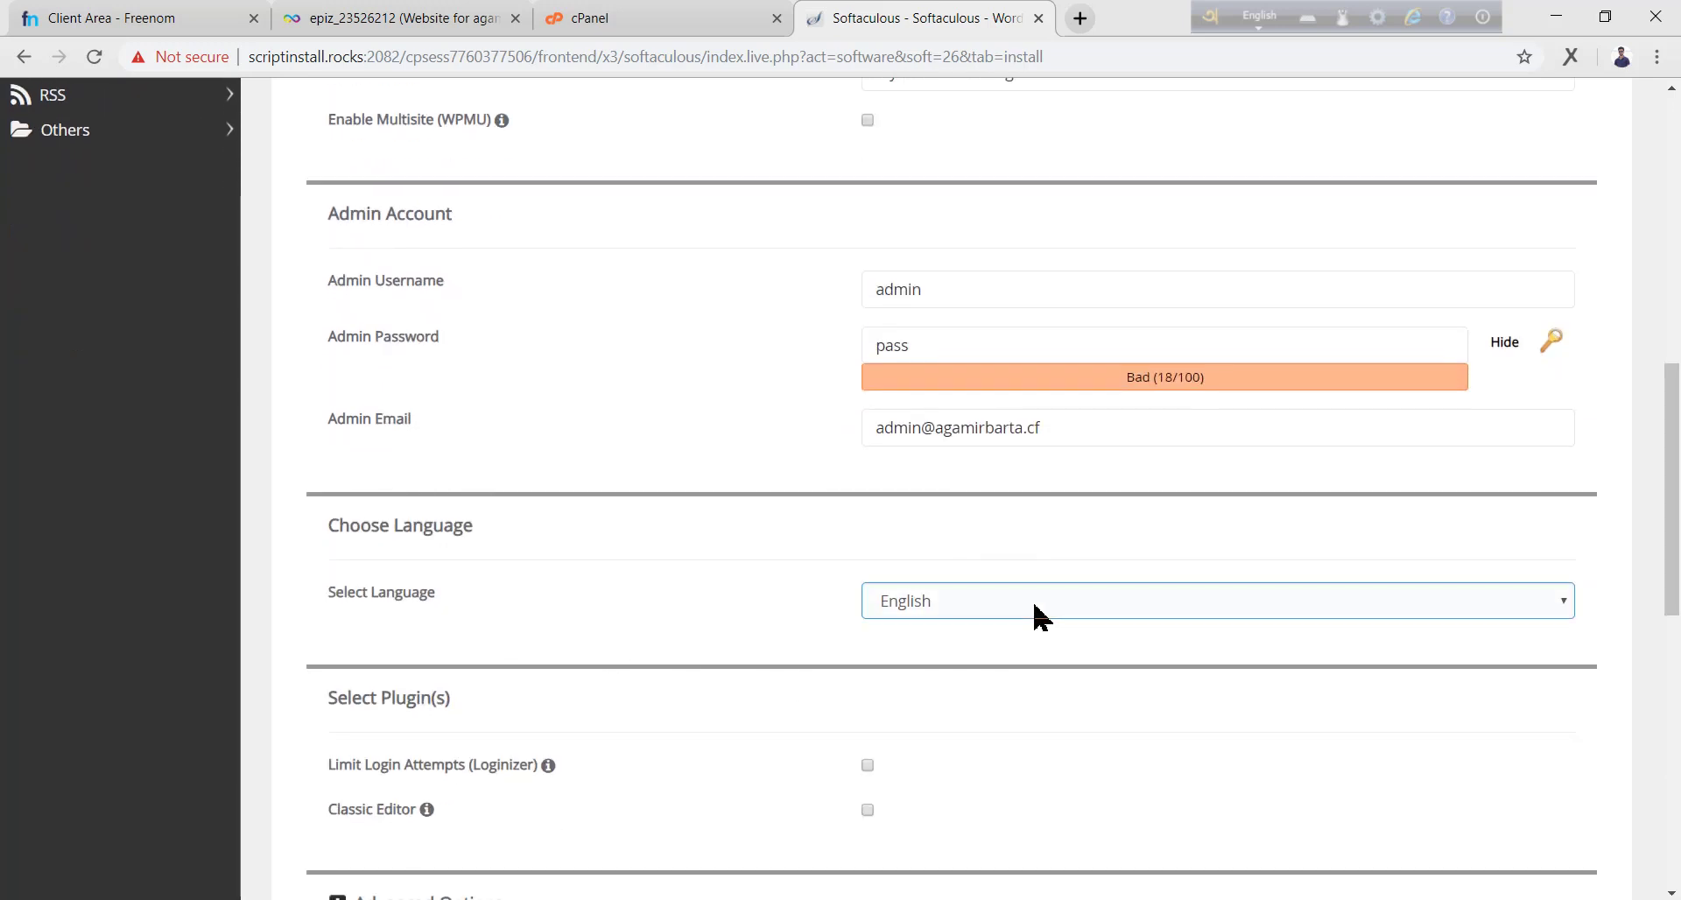
{"action": "scroll", "coordinate": [1039, 618], "scroll_direction": "down", "scroll_amount": 1}
{"action": "scroll", "coordinate": [818, 653], "scroll_direction": "down", "scroll_amount": 3}
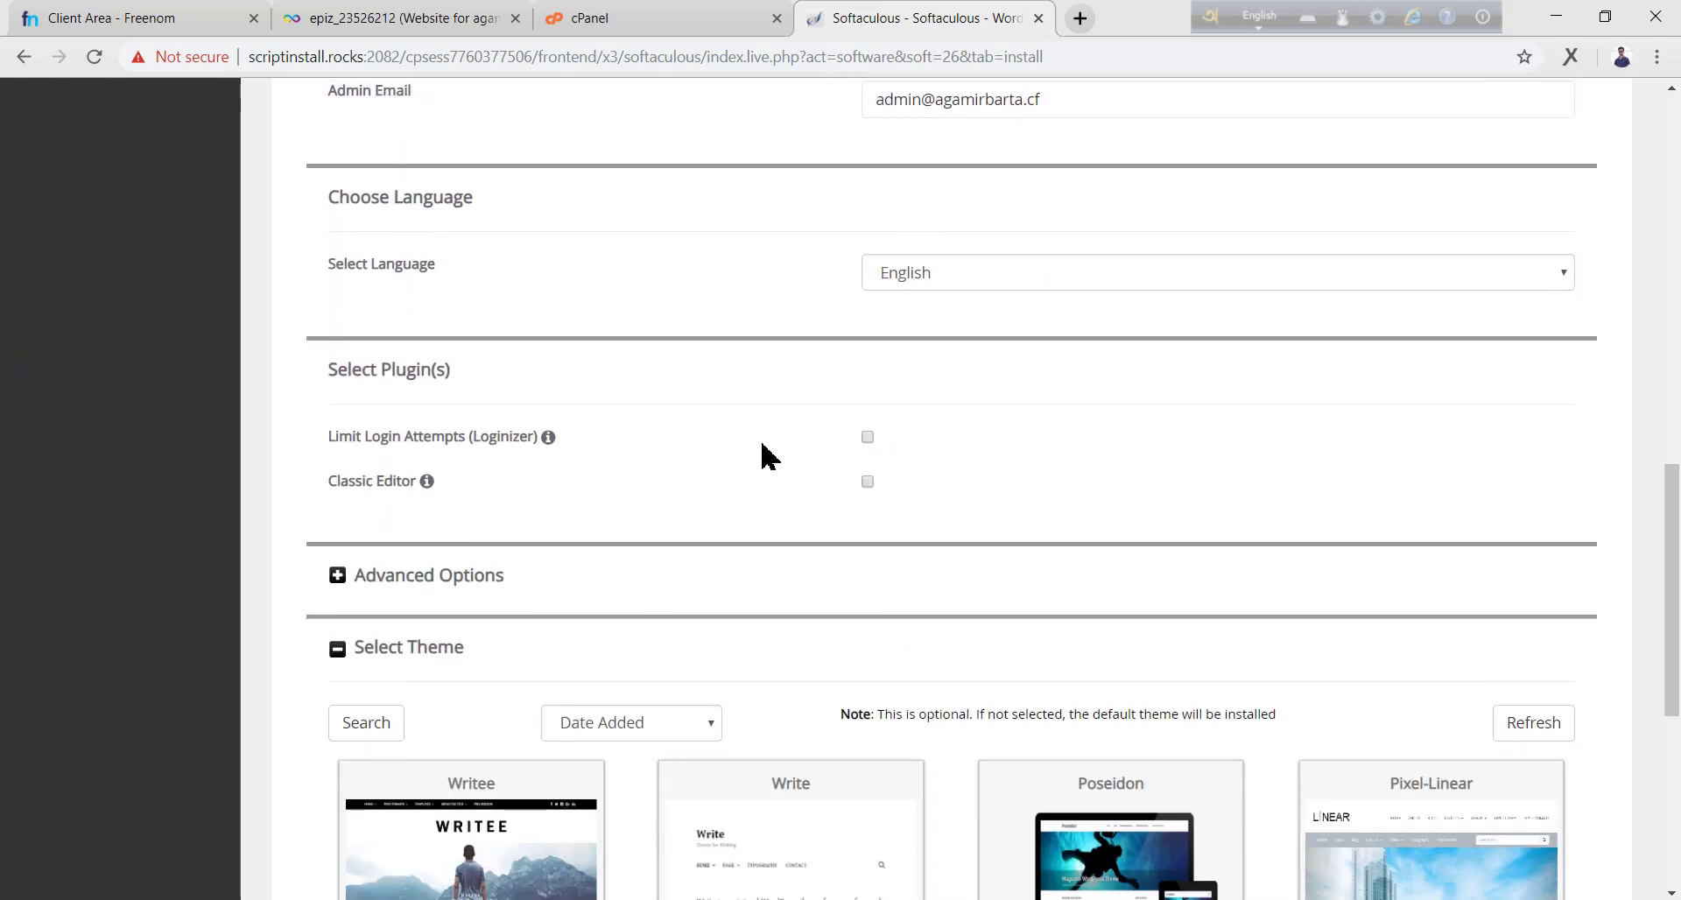
Step: Select the Pixel-Linear theme and start the WordPress installation
{"action": "scroll", "coordinate": [484, 529], "scroll_direction": "down", "scroll_amount": 2}
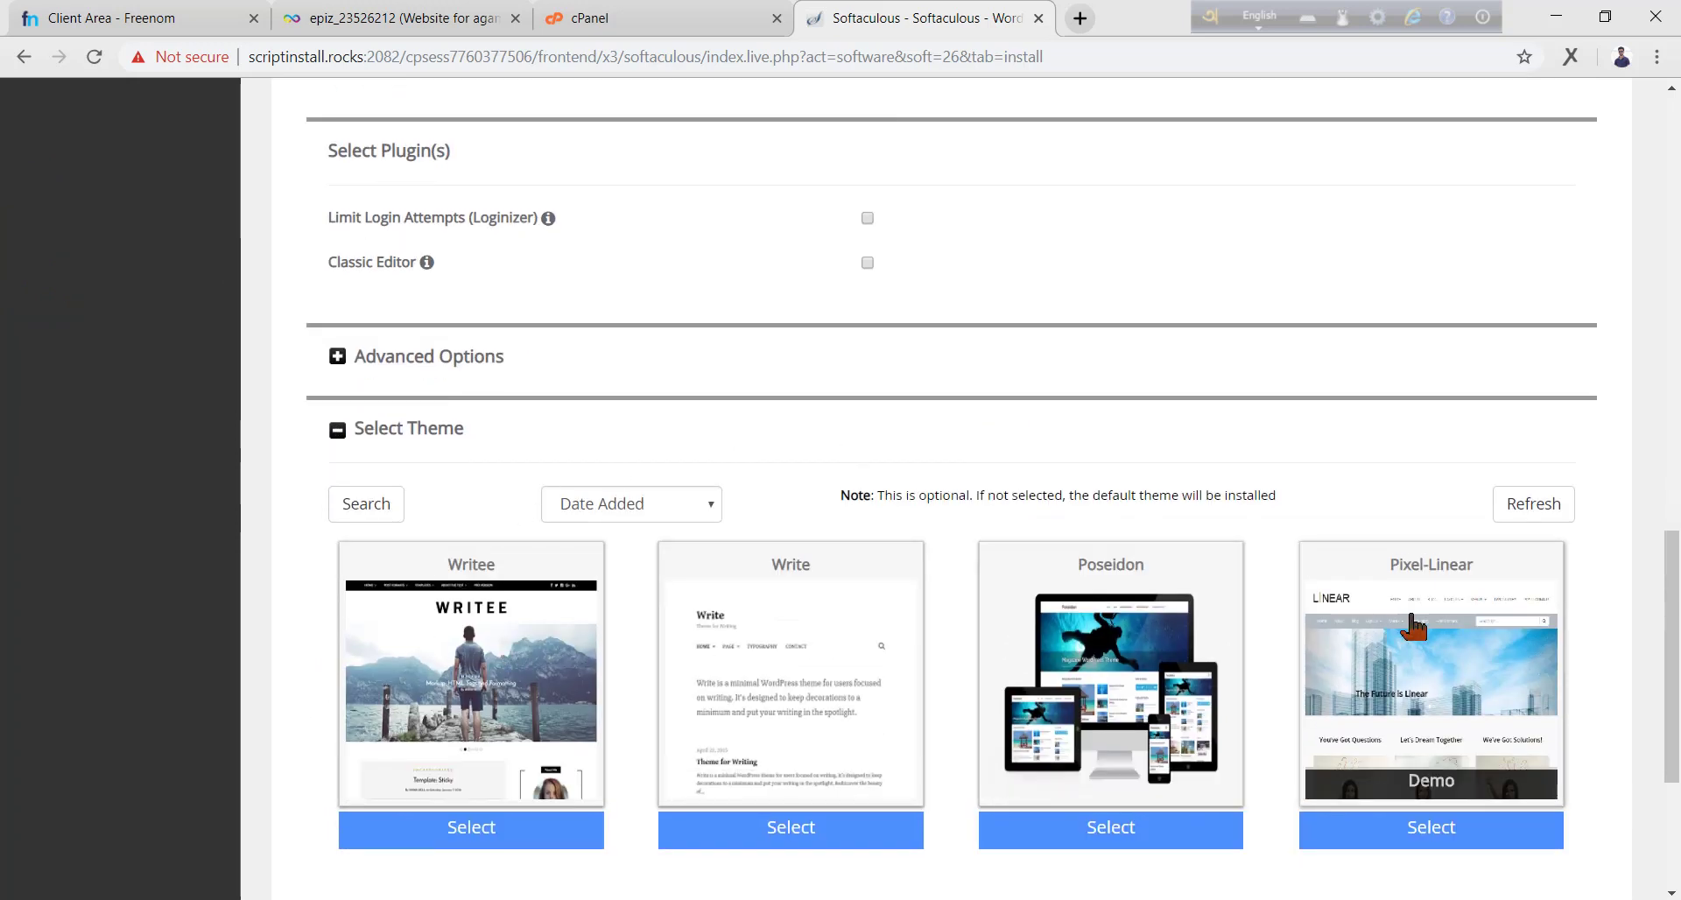
{"action": "scroll", "coordinate": [519, 666], "scroll_direction": "down", "scroll_amount": 1}
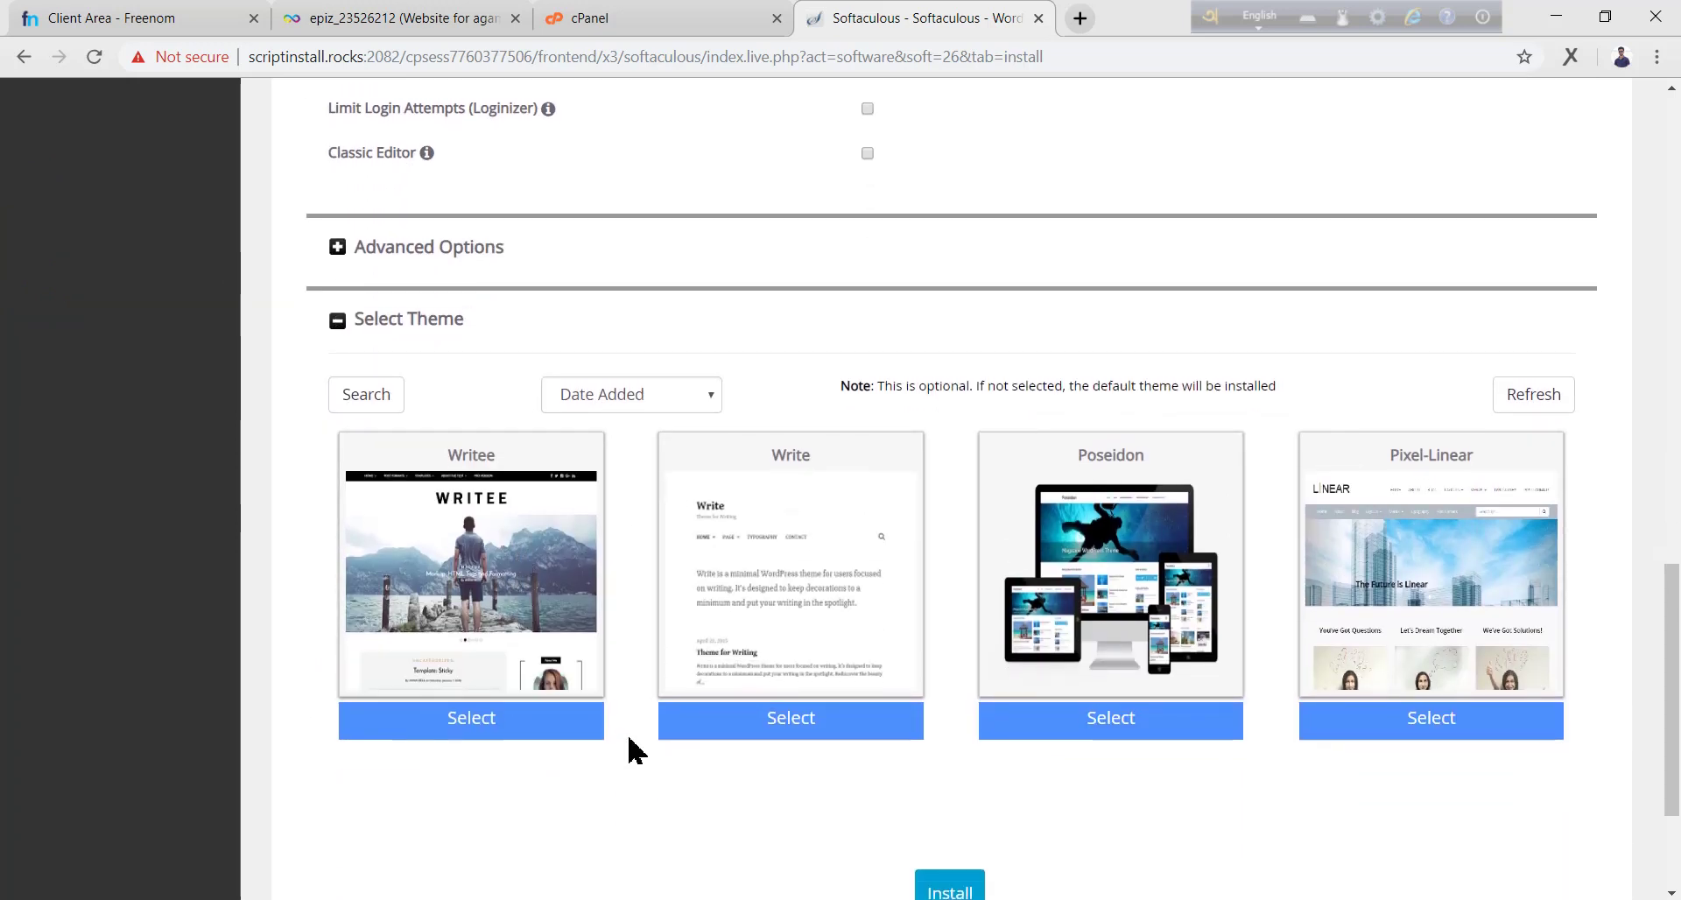
{"action": "left_click", "coordinate": [1413, 728]}
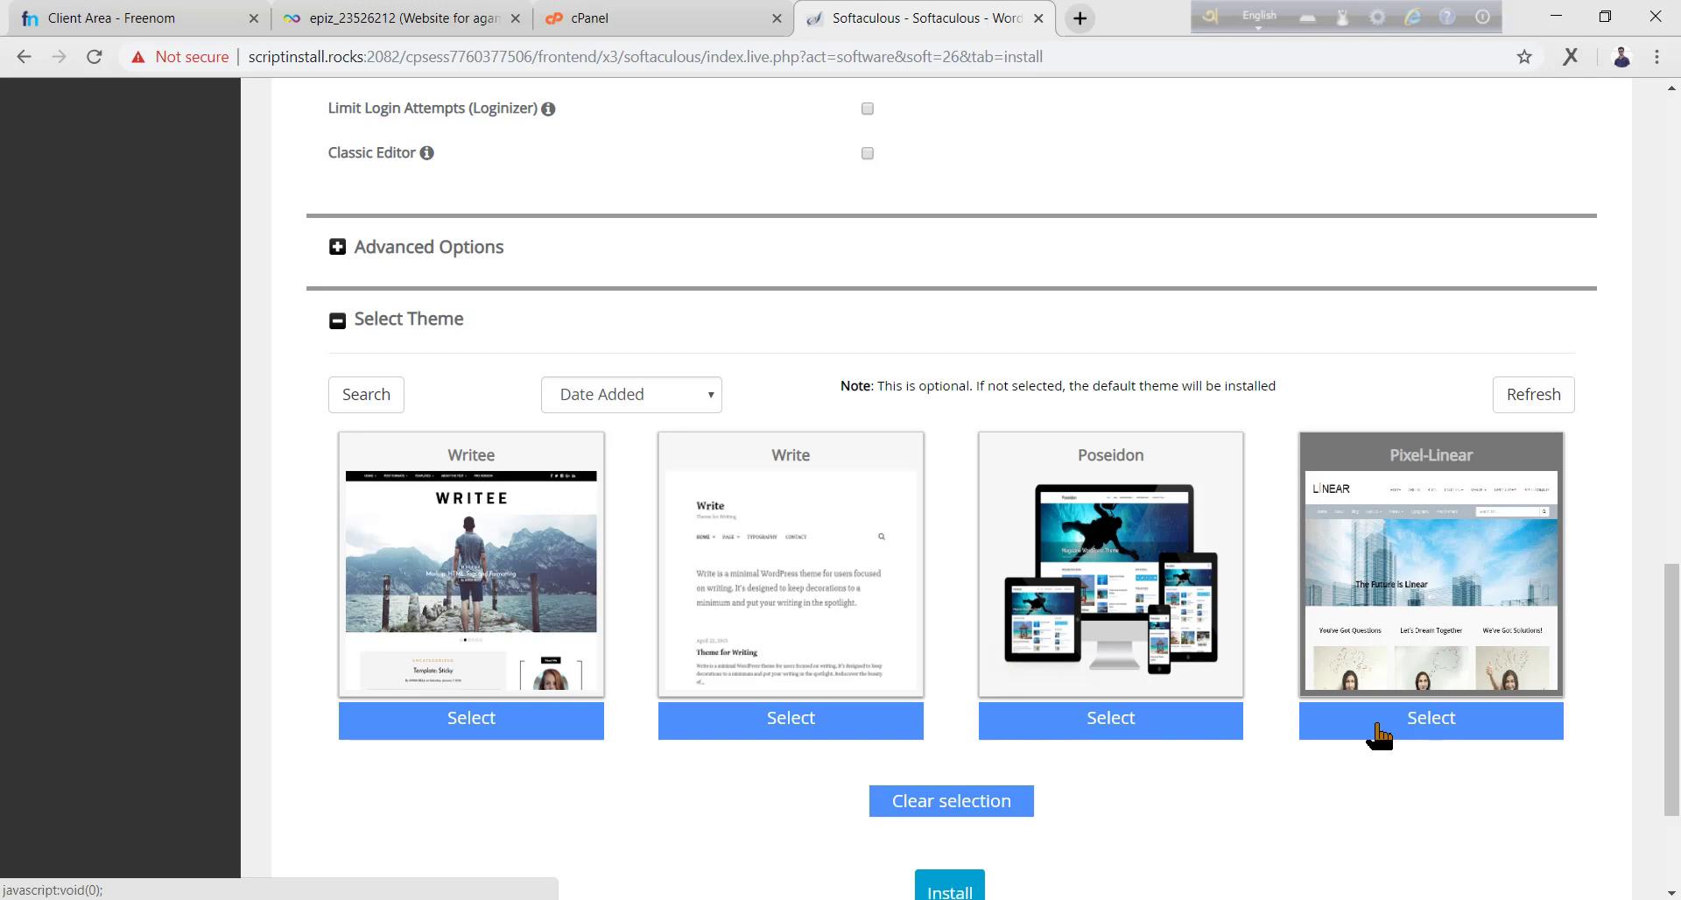
{"action": "scroll", "coordinate": [1378, 735], "scroll_direction": "down", "scroll_amount": 2}
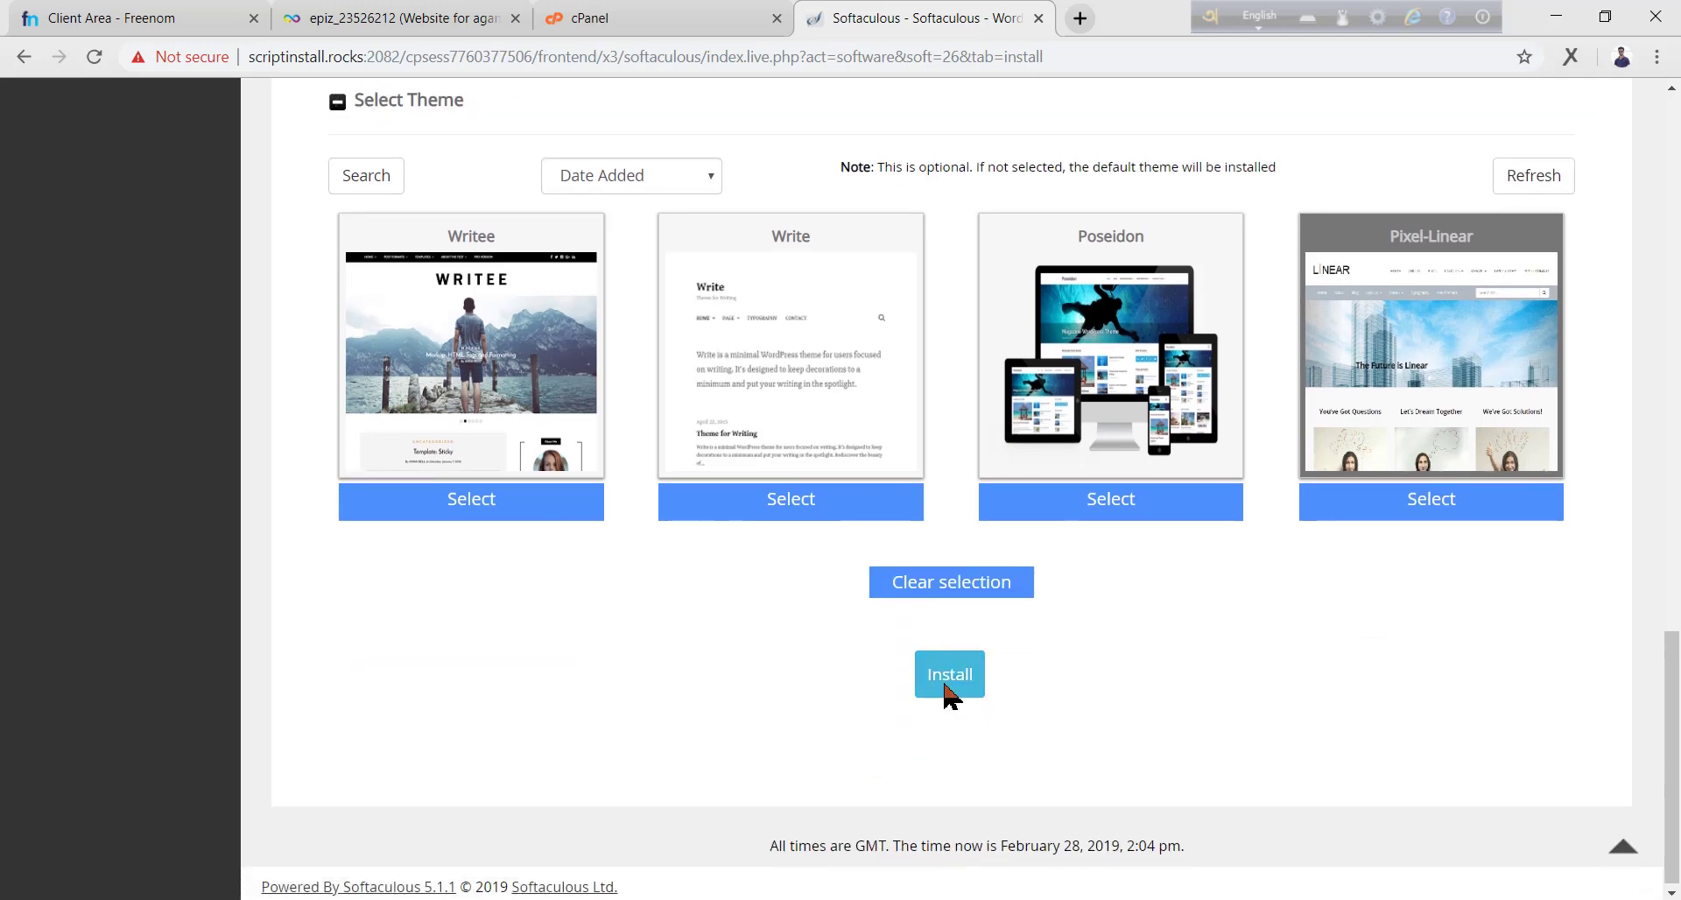
{"action": "left_click", "coordinate": [945, 684]}
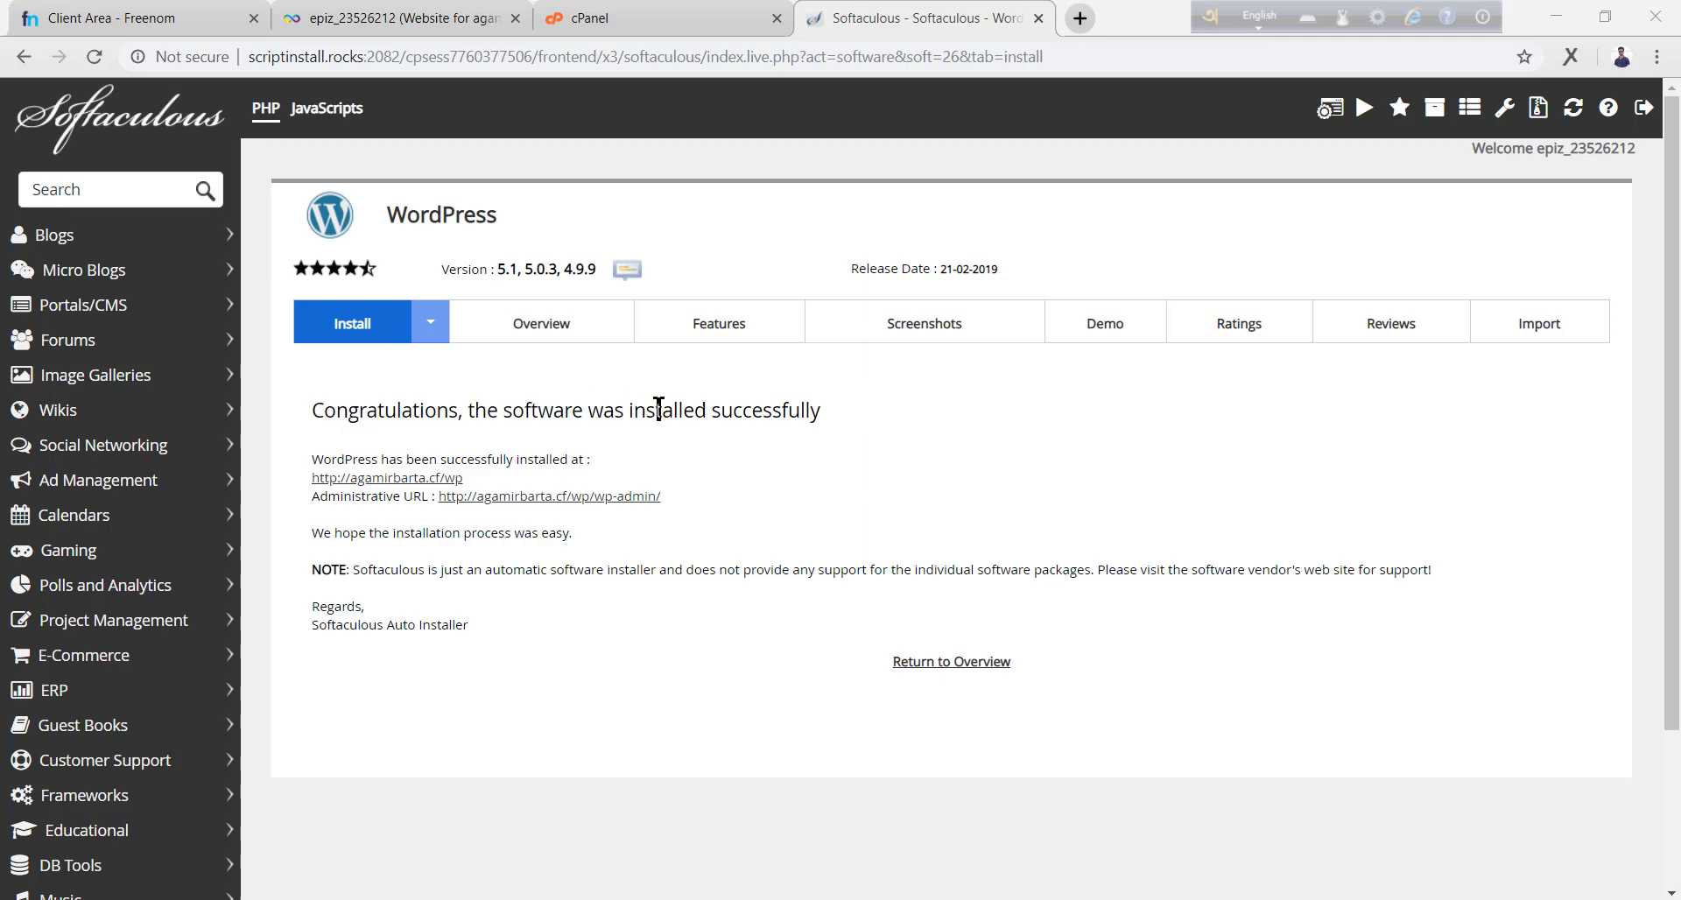
Step: Check the installation result message and open the new site agamirbarta.cf/wp in a new tab
{"action": "left_click_drag", "start_coordinate": [825, 425], "coordinate": [372, 440]}
{"action": "left_click", "coordinate": [698, 456]}
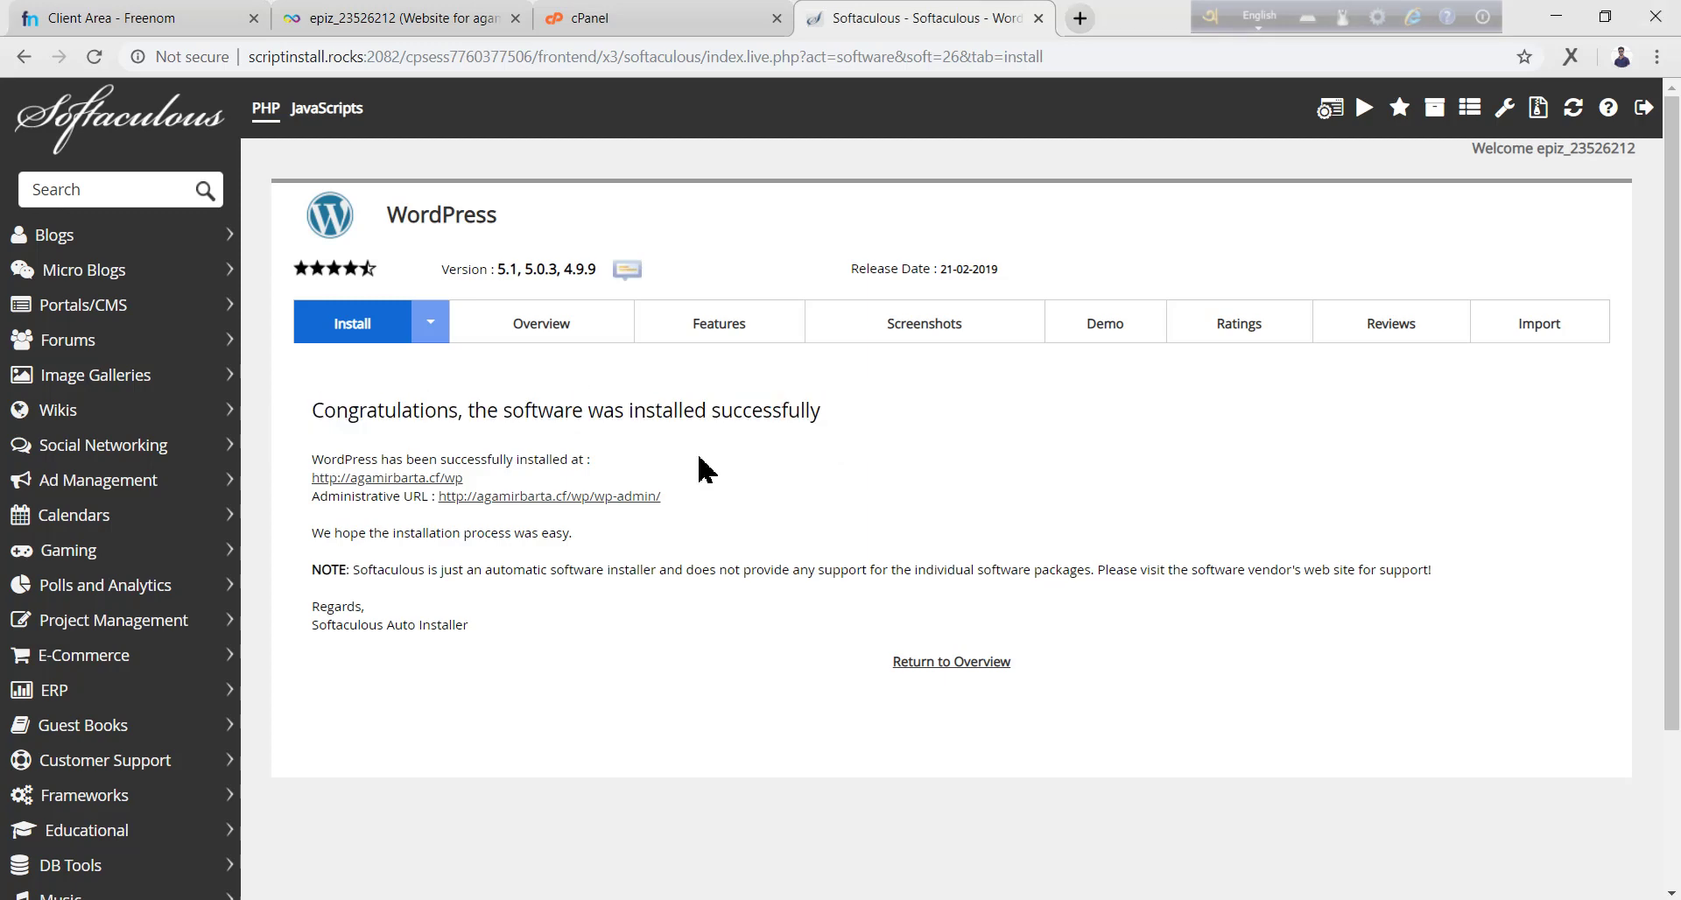
{"action": "right_click", "coordinate": [419, 470]}
{"action": "left_click", "coordinate": [460, 488]}
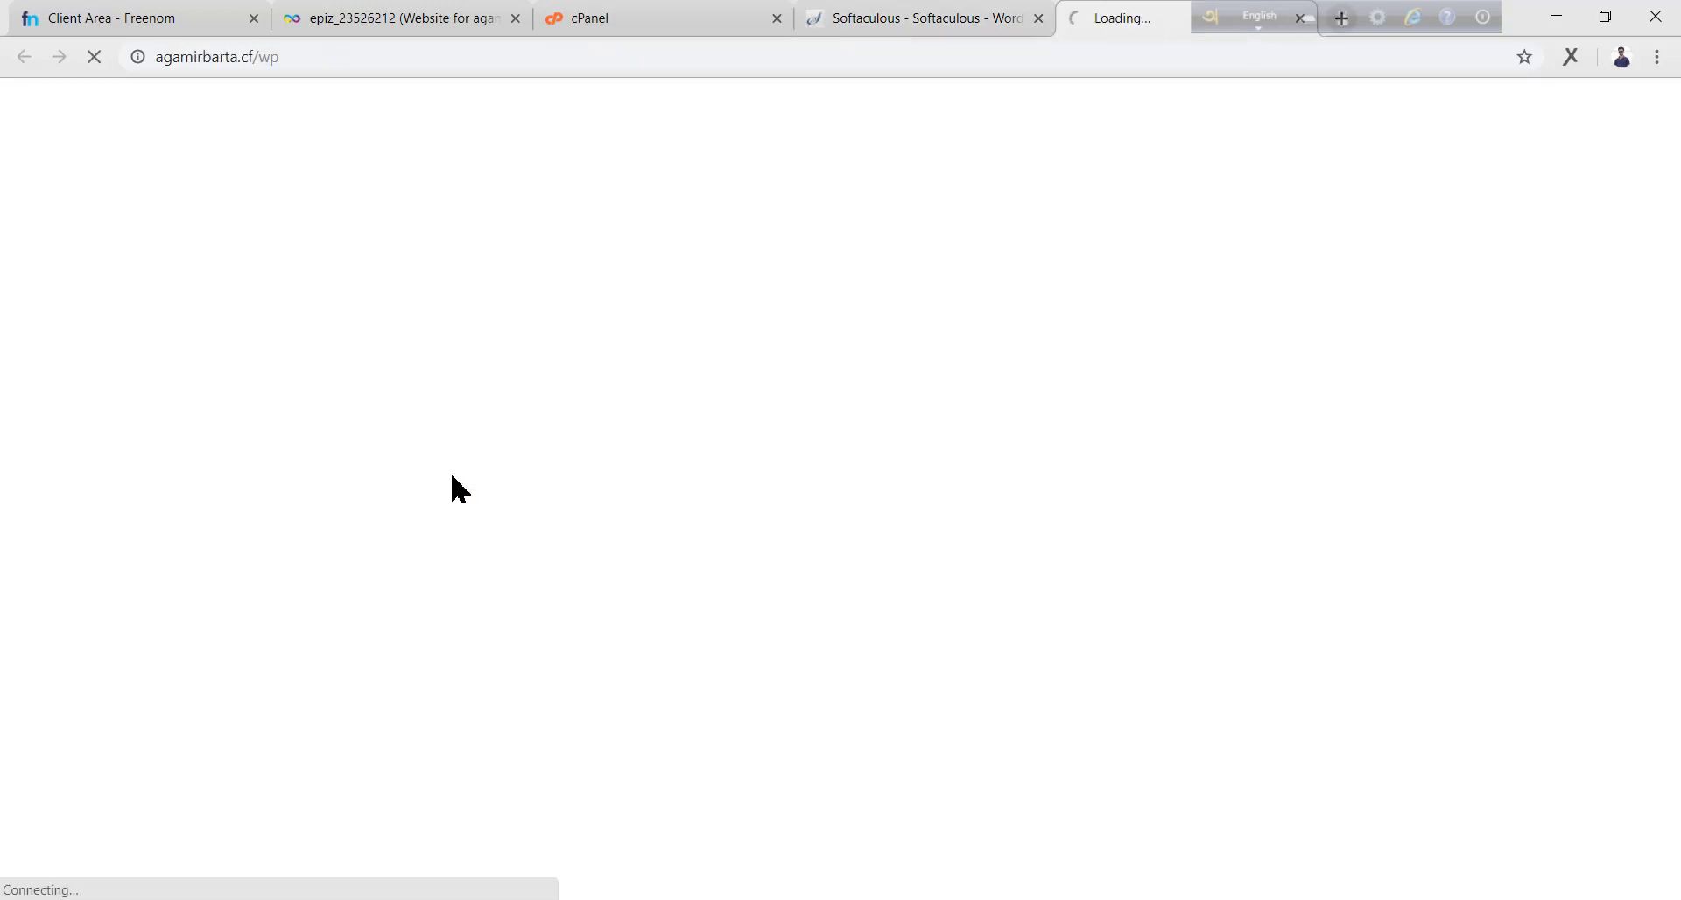